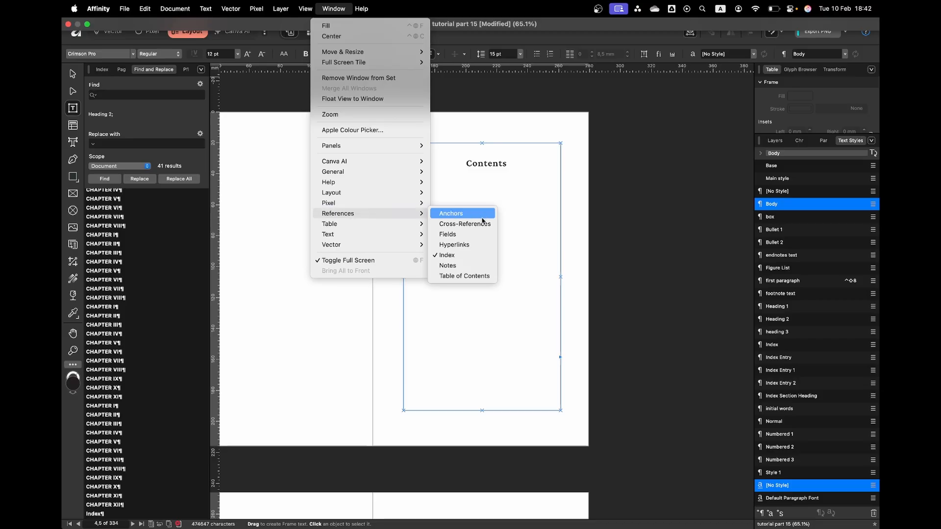
Step: Open the Table of Contents controls and insert a table of contents in the text frame below the Contents heading
left_click(466, 276)
left_click_drag(331, 108, 143, 70)
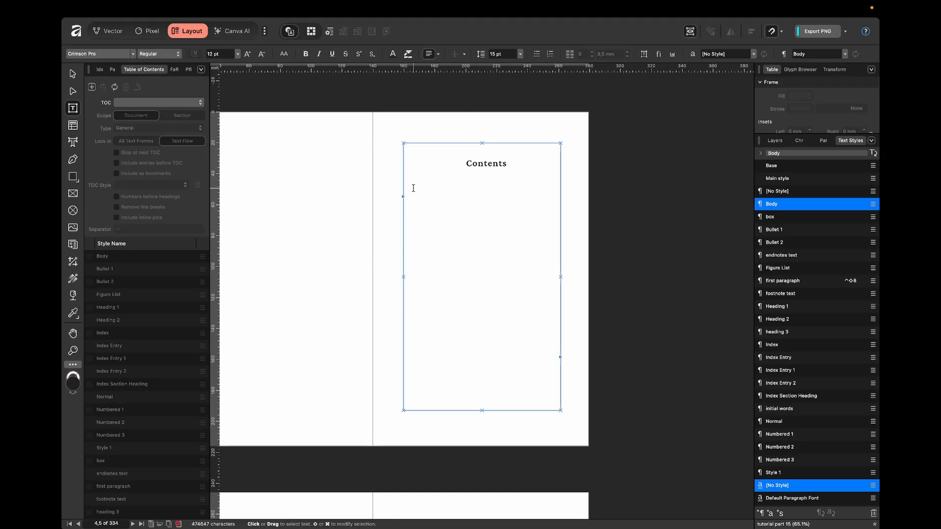
left_click(92, 88)
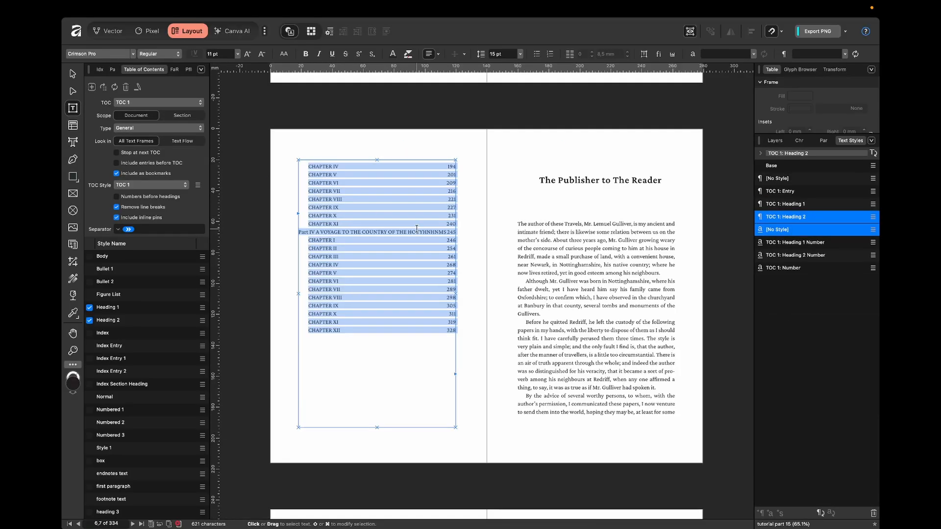
Step: Examine the entries and page numbers of the inserted table of contents across both pages
scroll(449, 266, "up", 10)
scroll(448, 268, "right", 3)
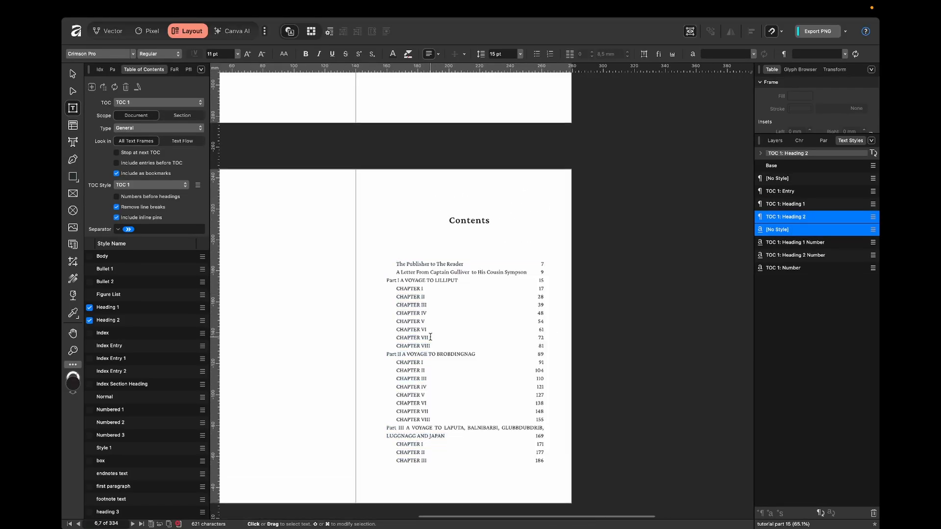
scroll(430, 336, "down", 3)
scroll(492, 304, "down", 5)
scroll(473, 252, "up", 3)
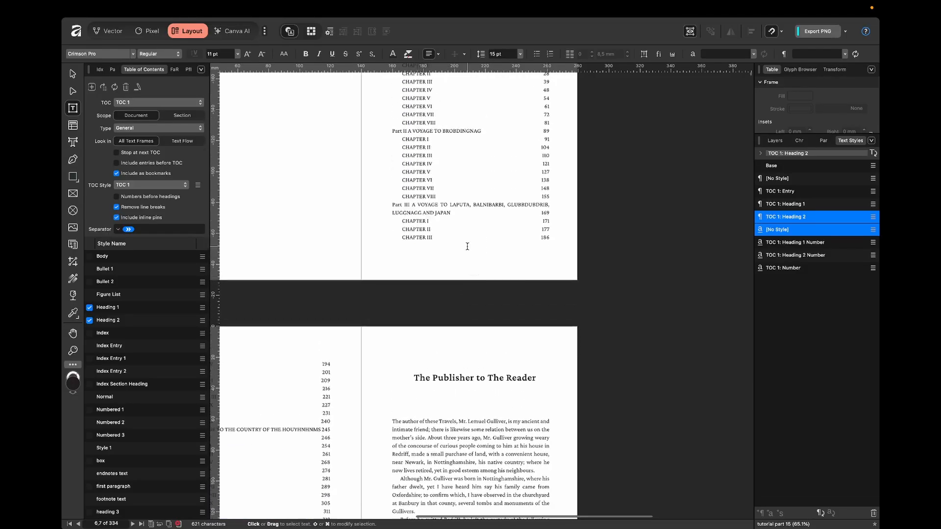
scroll(458, 178, "up", 3)
scroll(458, 178, "up", 3)
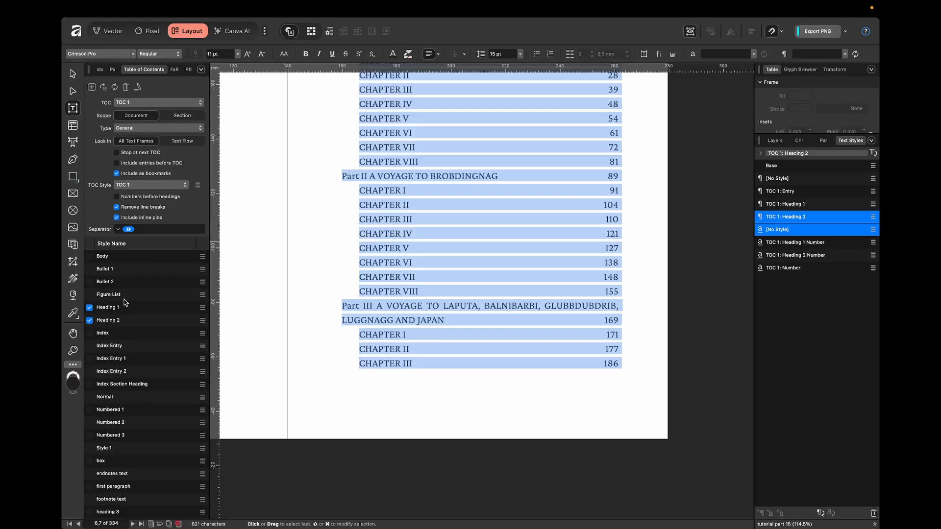
scroll(403, 226, "up", 2)
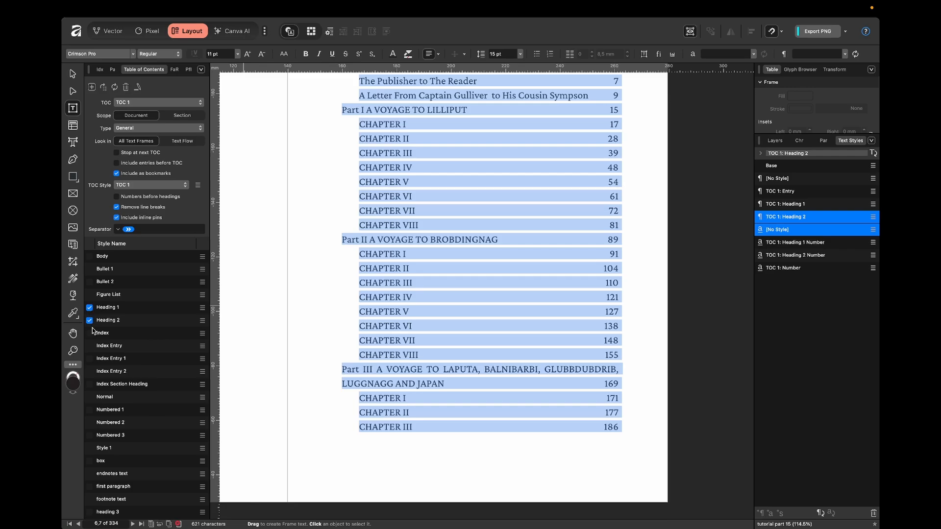
Step: Try including the heading 3 style in the table of contents, check its entries, and exclude it again
scroll(100, 469, "down", 1)
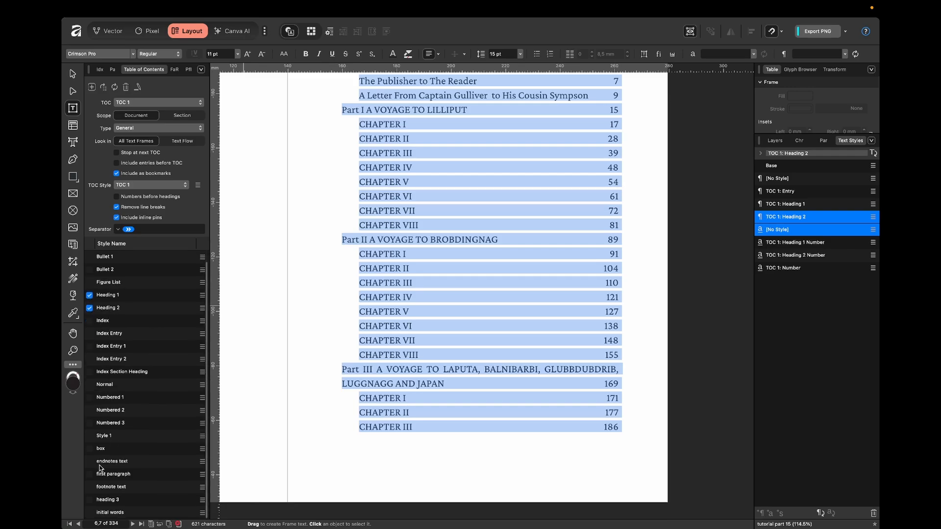
left_click(89, 500)
scroll(503, 300, "down", 3)
scroll(503, 306, "up", 4)
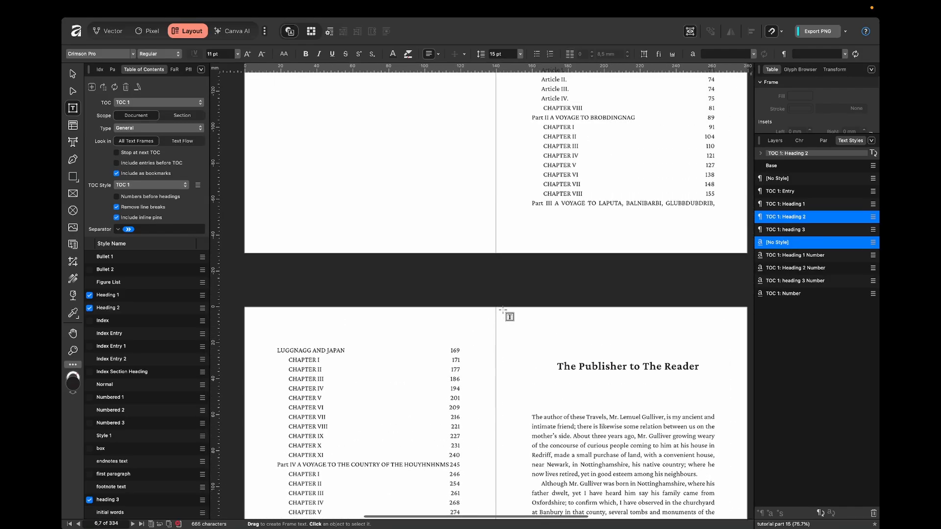
scroll(503, 310, "up", 5)
scroll(483, 300, "down", 3)
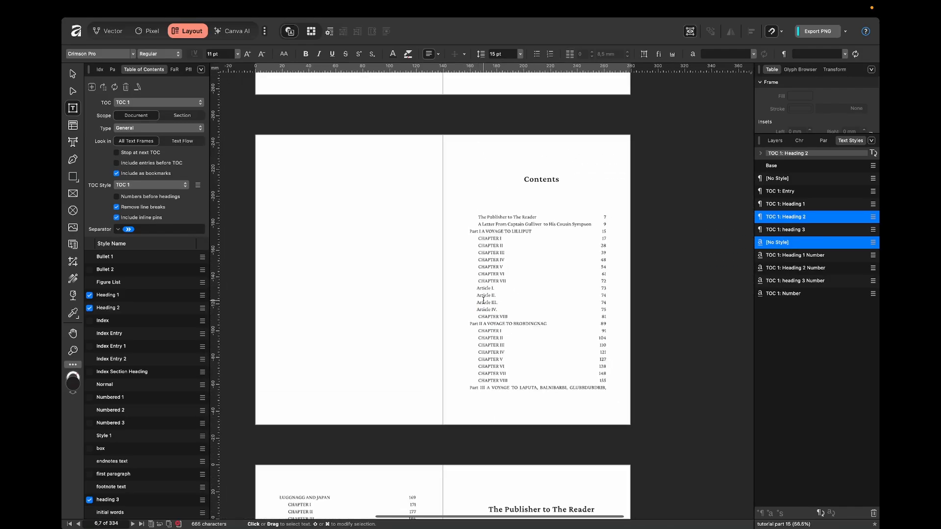
scroll(483, 301, "up", 5)
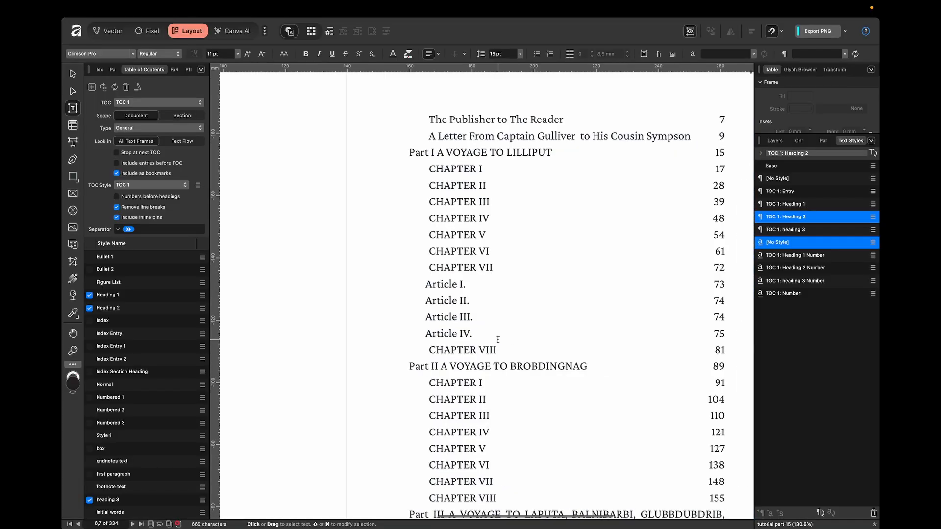
scroll(523, 345, "right", 3)
left_click(89, 500)
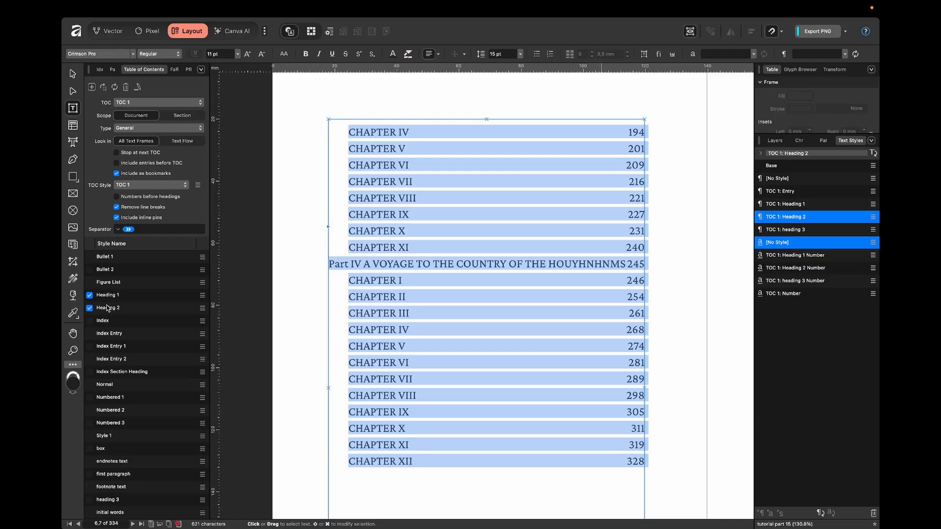
Step: Examine which text styles are applied to the part and chapter entries in the table of contents
scroll(112, 270, "up", 1)
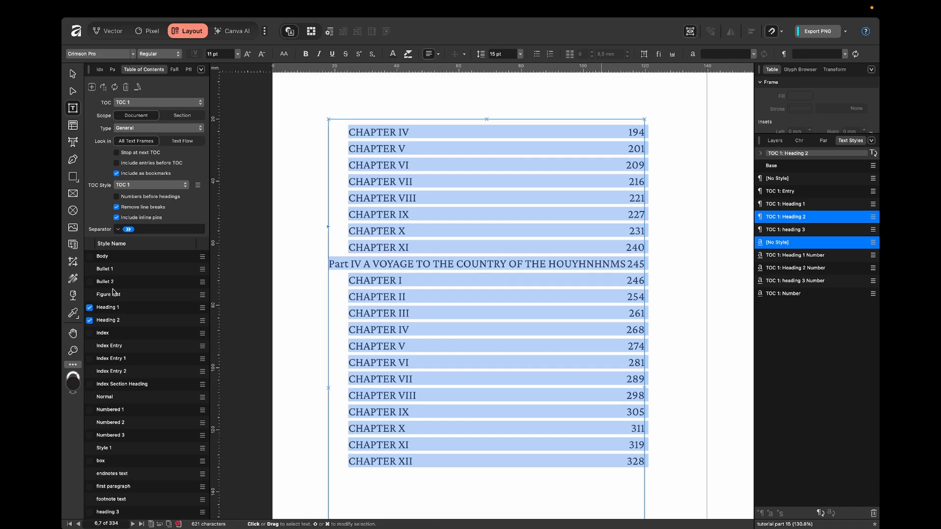
scroll(574, 204, "down", 5)
scroll(574, 204, "up", 5)
scroll(506, 133, "up", 3)
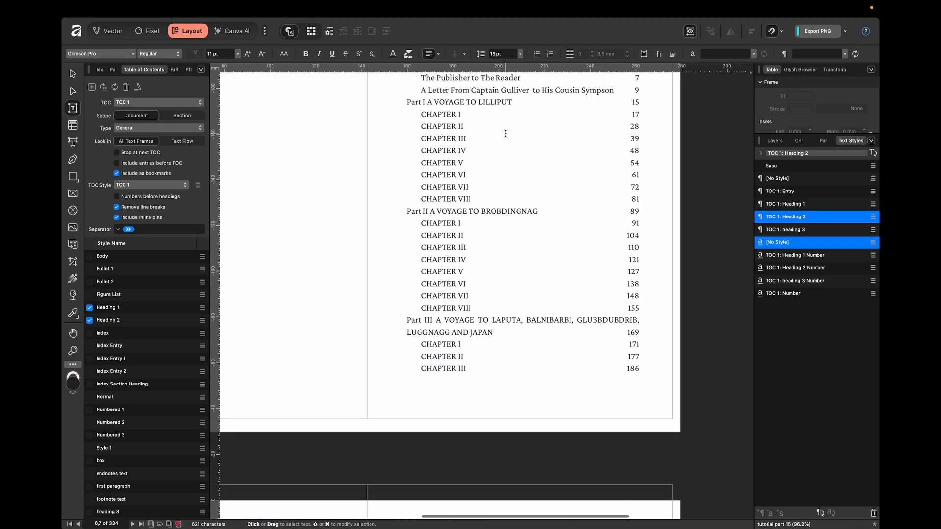
scroll(506, 135, "up", 5)
left_click(502, 203)
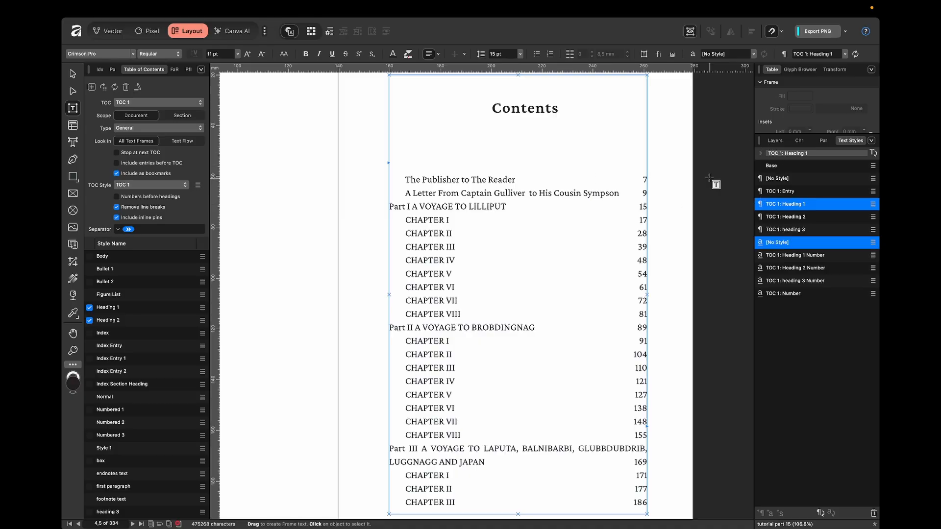
left_click(424, 314)
left_click(432, 328)
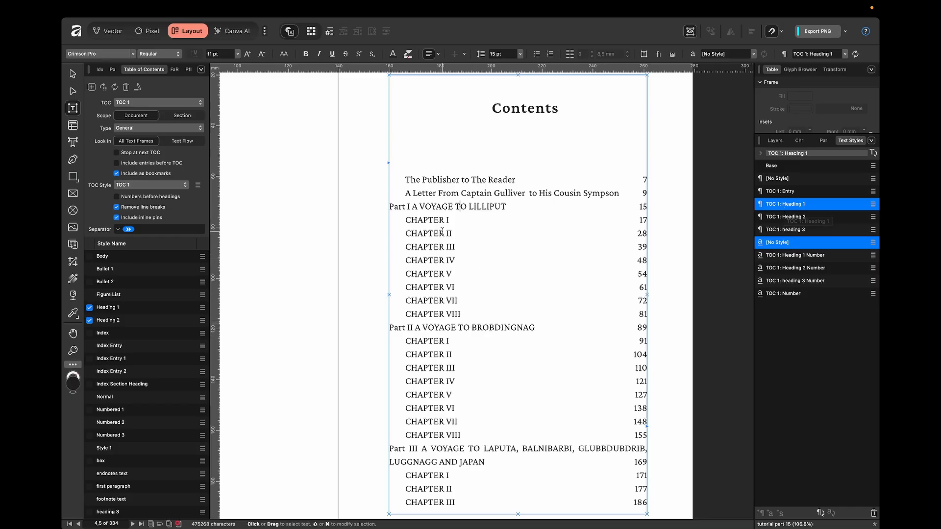
left_click(430, 221)
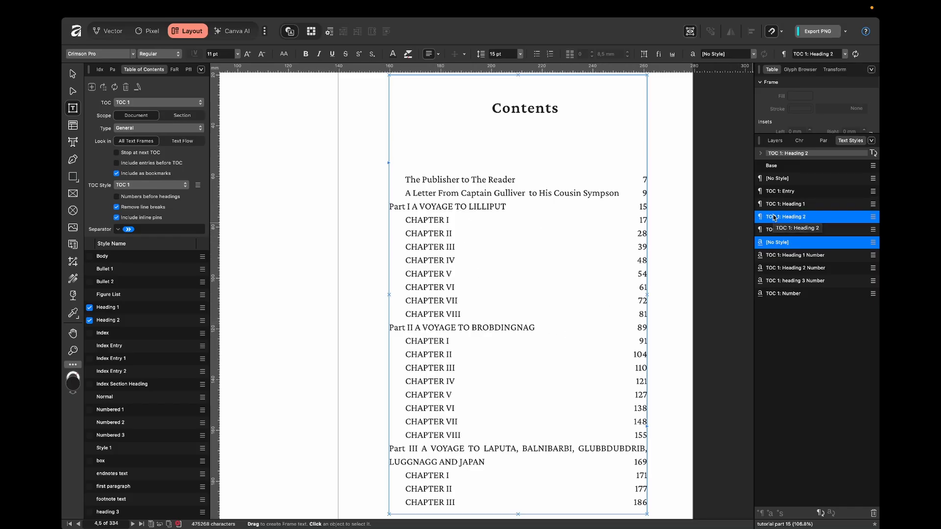
left_click_drag(445, 191, 444, 367)
left_click(447, 220)
left_click_drag(429, 184, 438, 300)
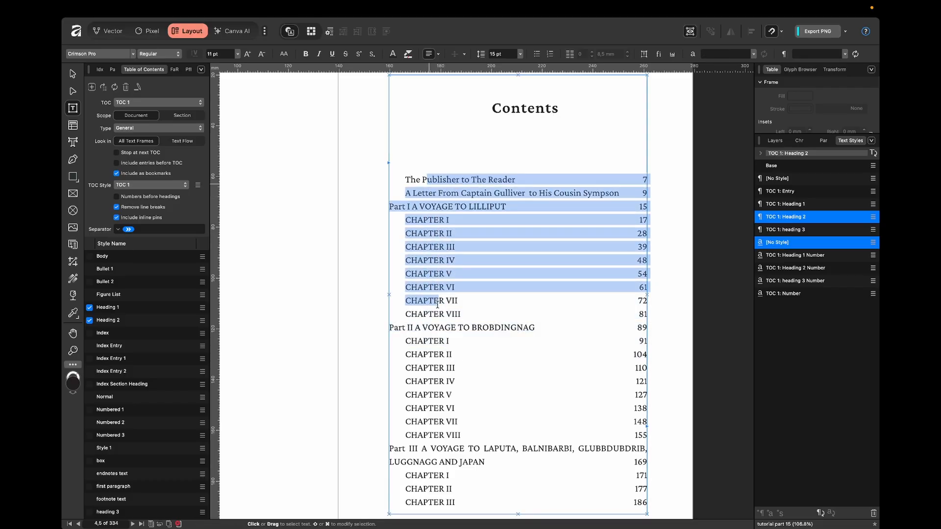
left_click(138, 103)
left_click(169, 99)
left_click(177, 107)
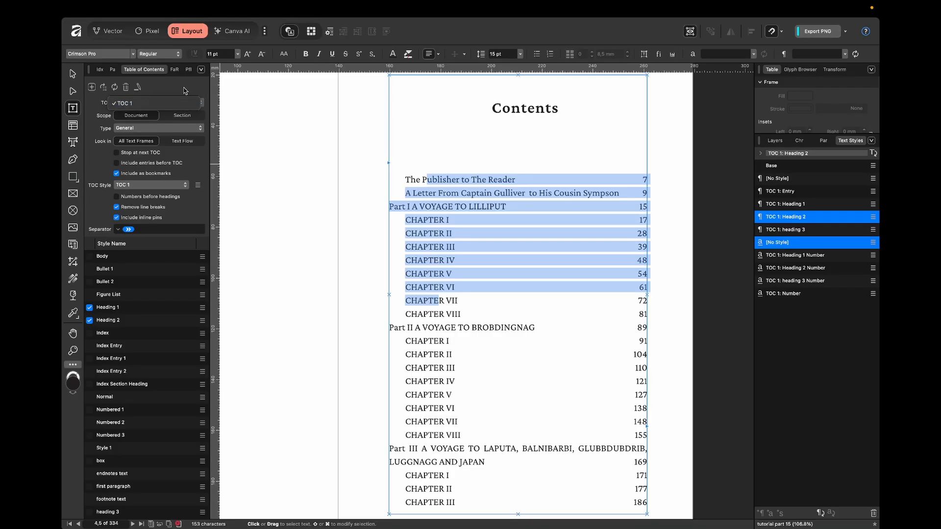
left_click(140, 104)
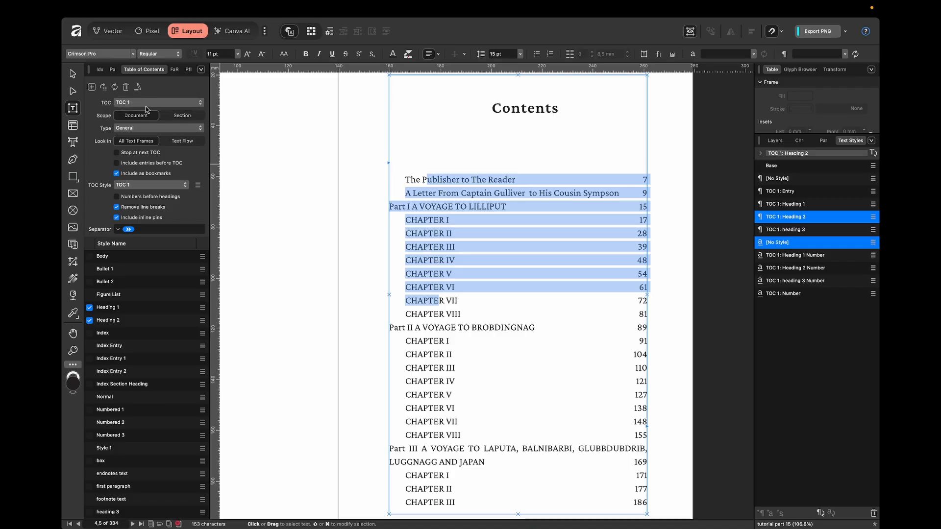
Step: Exclude page numbers from the Heading 1 entries in the table of contents
left_click(409, 207)
left_click_drag(389, 206, 654, 206)
left_click(655, 207)
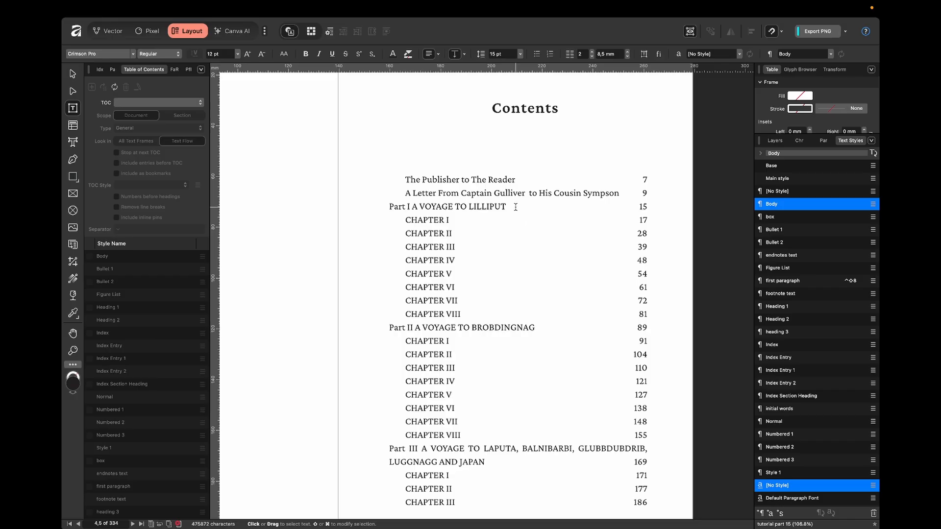
left_click(399, 207)
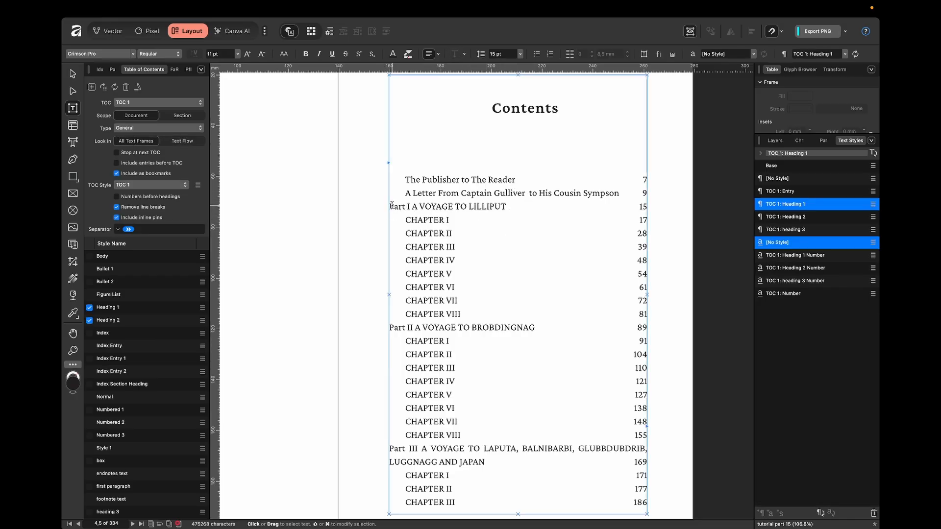
left_click_drag(389, 207, 651, 206)
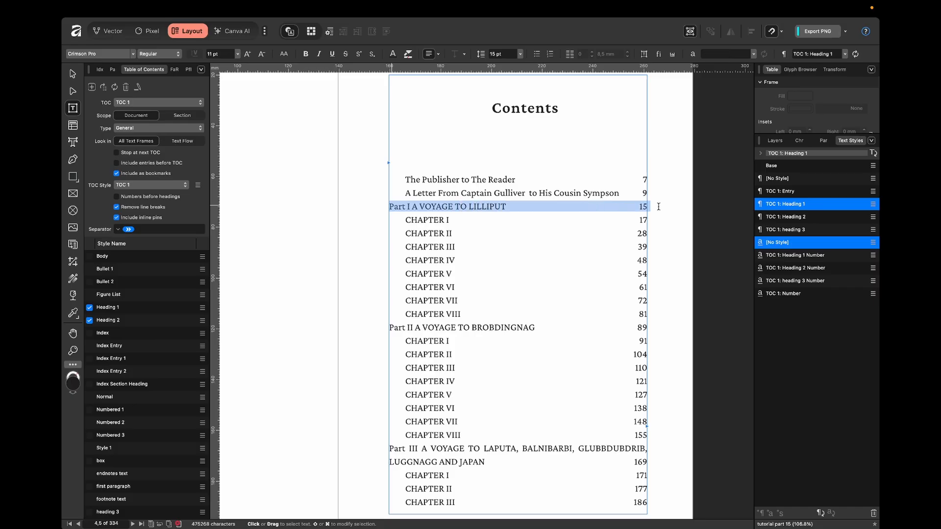
left_click(824, 141)
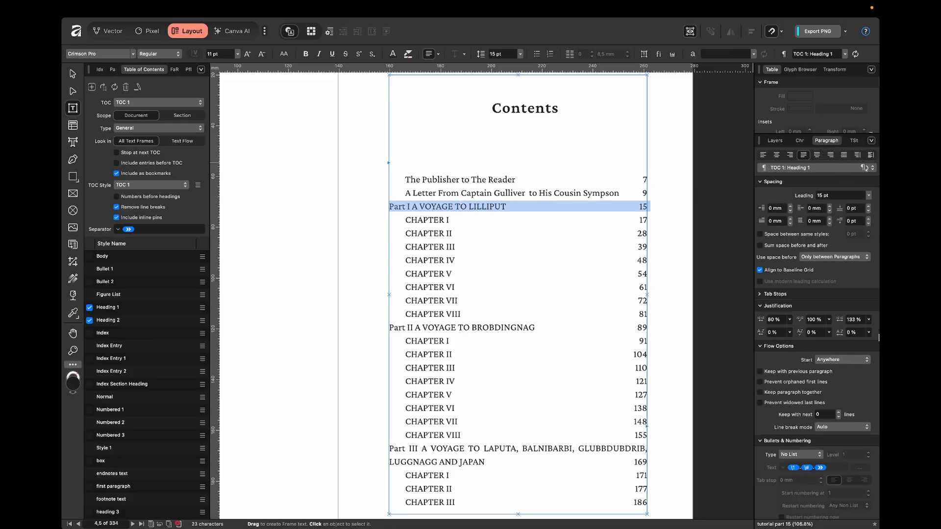
scroll(879, 337, "down", 2)
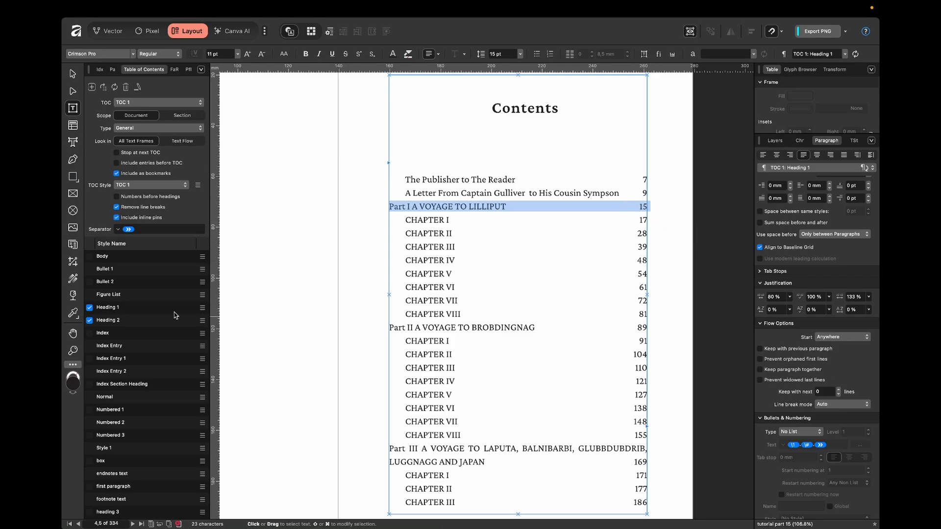
left_click(201, 308)
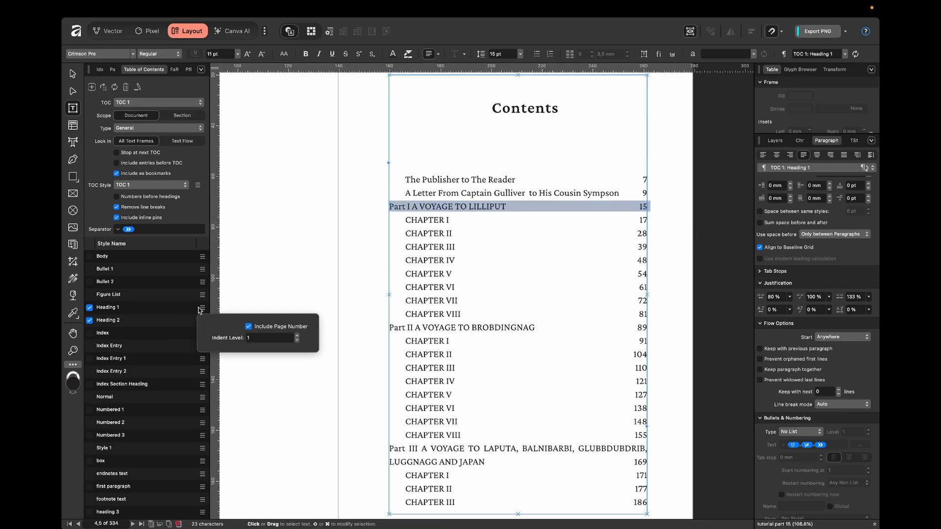
left_click(249, 327)
left_click(560, 191)
left_click(559, 187)
Step: Centre the entry "Part II A VOYAGE TO BROBDINGNAG" in the table of contents
scroll(539, 214, "up", 10)
scroll(535, 226, "right", 6)
left_click(444, 182)
key("ctrl+a")
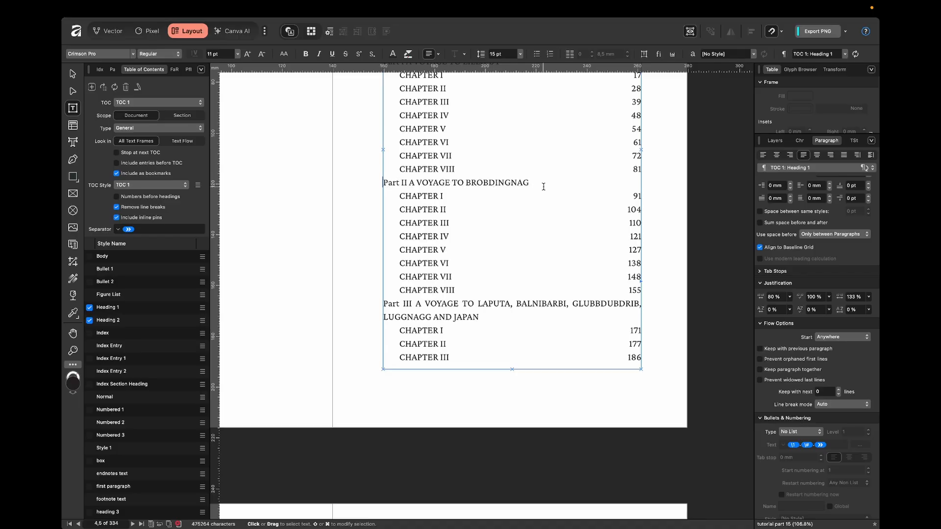
triple_click(568, 182)
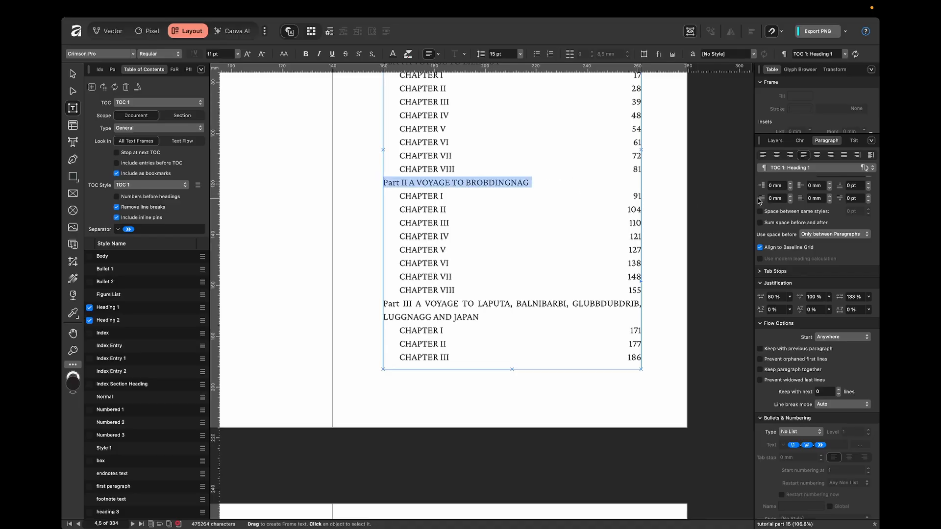
left_click(777, 155)
Step: Set the Part II entry's space before and space after paragraph to 1 pt each
left_click(855, 185)
type("16")
key("Return")
left_click(850, 186)
type("1")
key("Return")
left_click(854, 200)
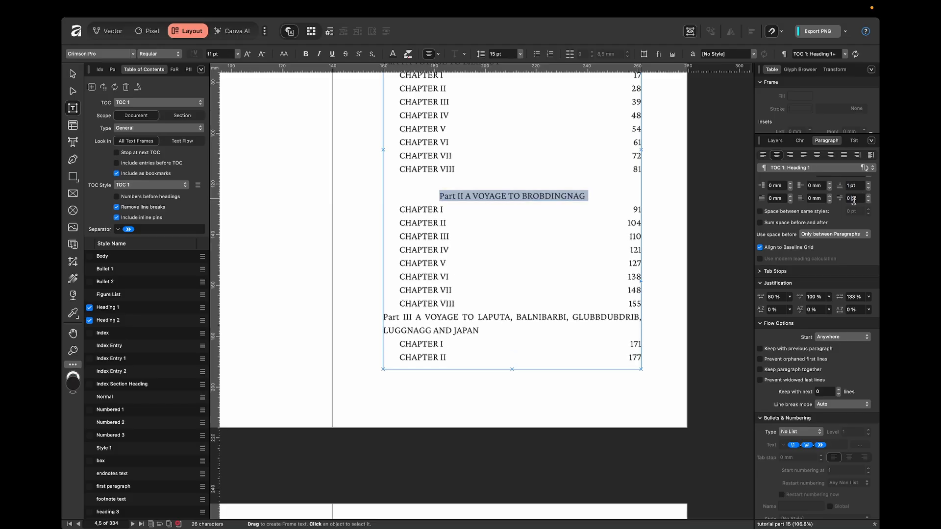
type("1")
key("Return")
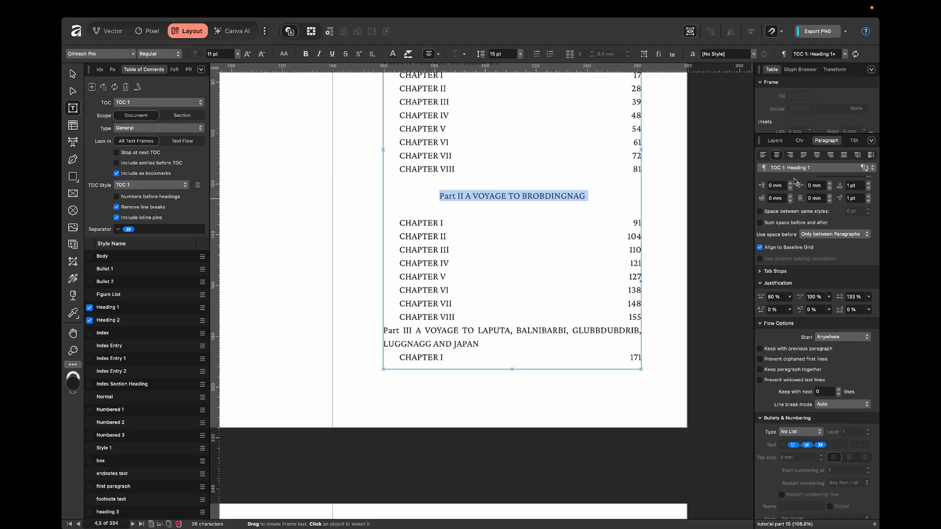
Step: Make the Part II entry SemiBold and update the TOC 1: Heading 1 paragraph style with its formatting
left_click(801, 141)
left_click(814, 167)
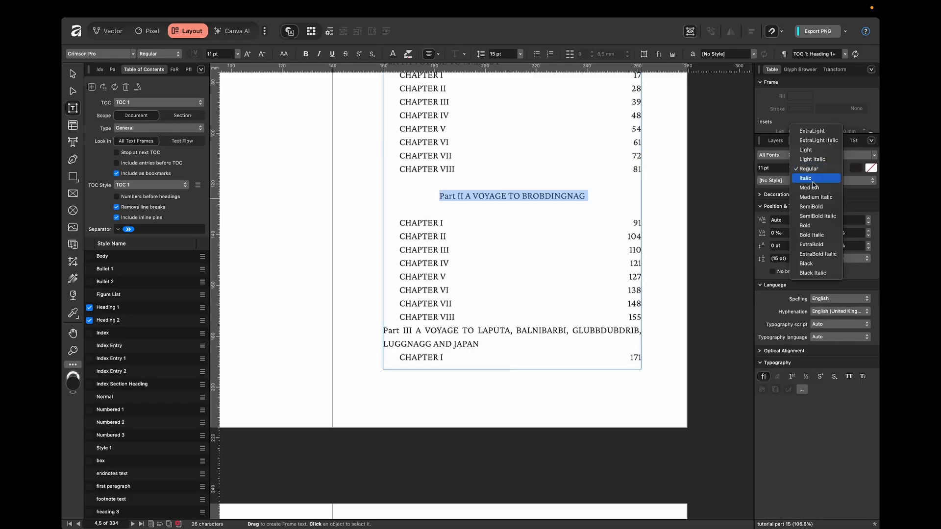
left_click(817, 211)
left_click(854, 141)
left_click(829, 140)
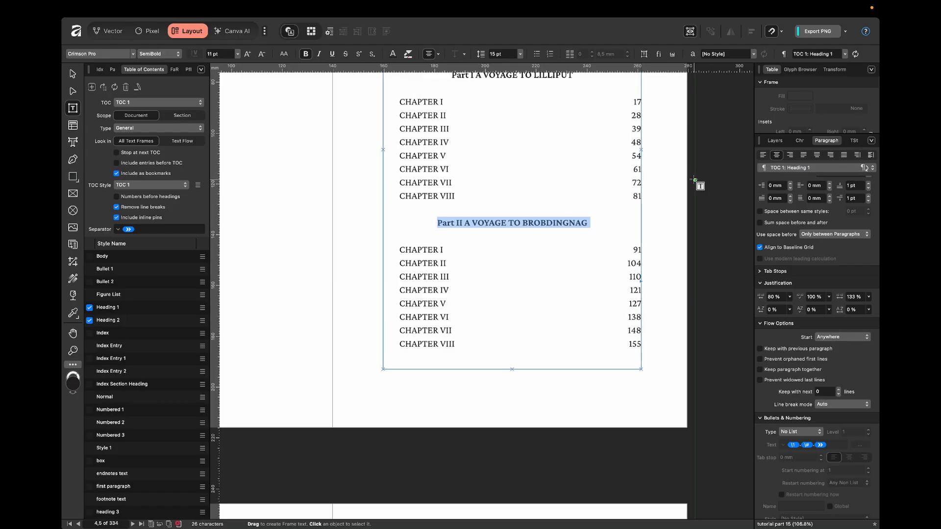
left_click(699, 185)
Step: Break the Part III entry after "Part III" so its title starts on a new line
scroll(652, 204, "up", 5)
scroll(584, 277, "down", 2)
scroll(532, 280, "up", 3)
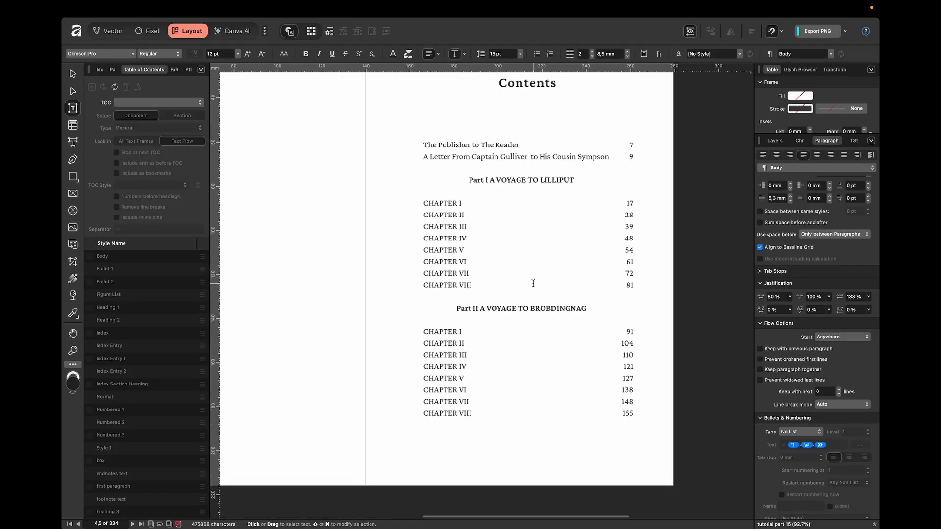
scroll(507, 283, "down", 10)
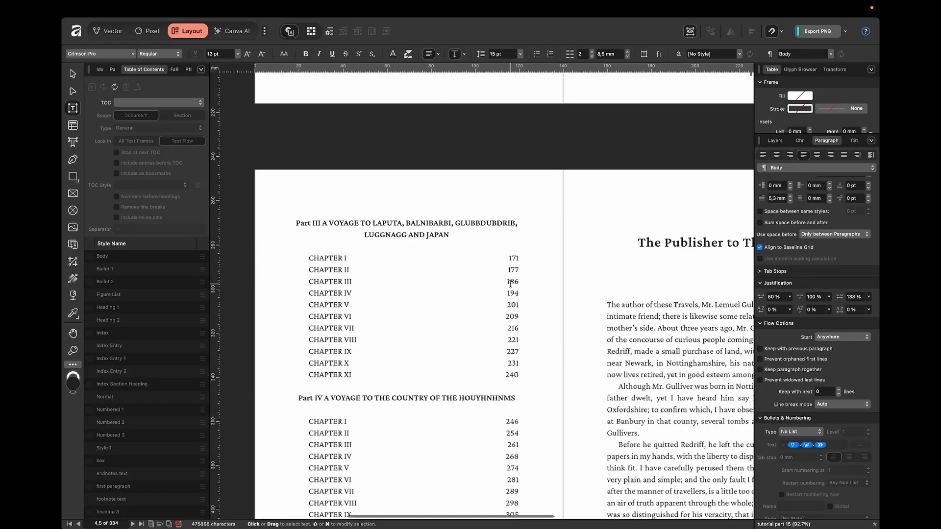
left_click(382, 183)
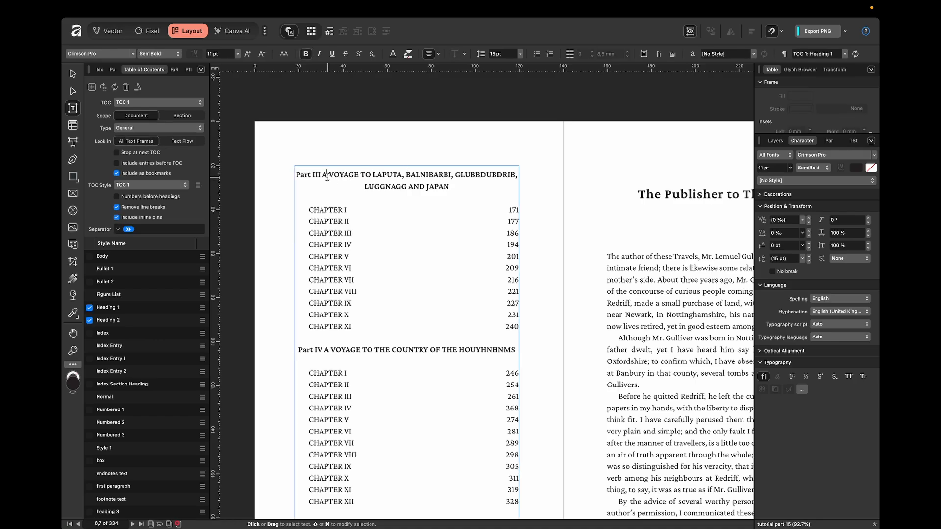
left_click(322, 175)
key("Return")
Step: Set the words "Part III" in the table of contents to Regular weight
left_click_drag(394, 174, 424, 174)
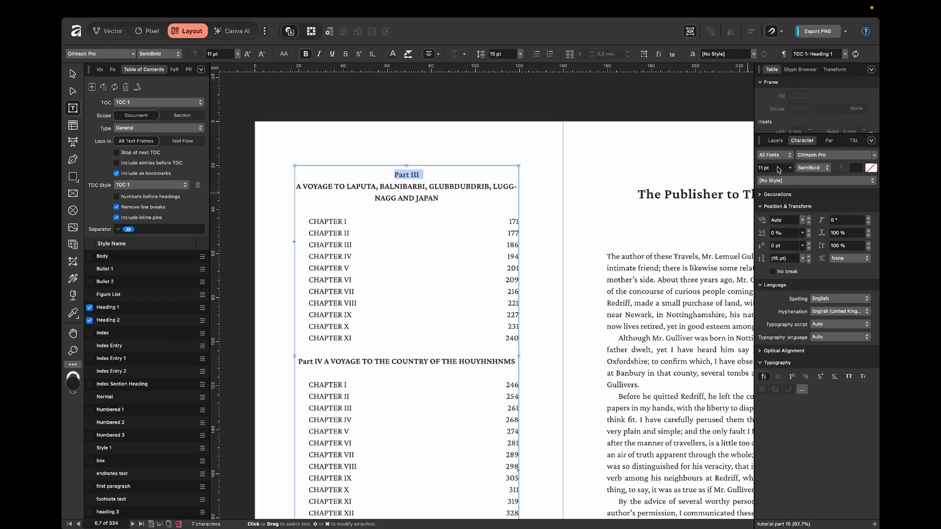
left_click(812, 167)
left_click(814, 133)
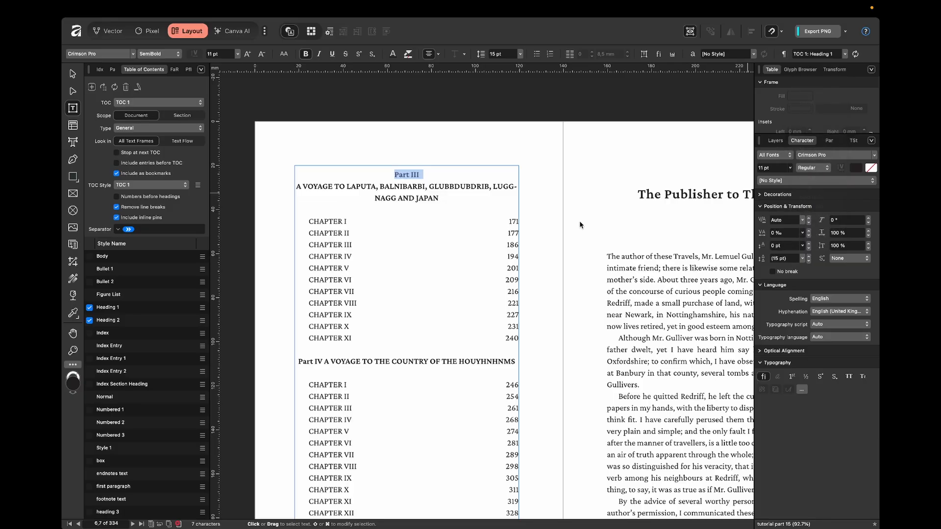
left_click(560, 206)
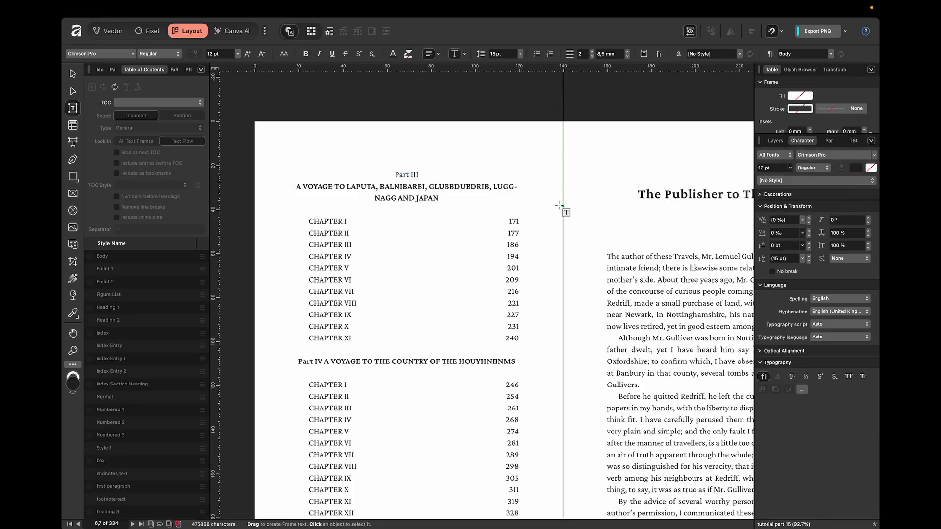
Step: Break the Part I contents entry after "Part I" so that "A VOYAGE TO LILLIPUT" starts on a new line
scroll(559, 205, "up", 5)
scroll(558, 205, "right", 2)
scroll(560, 205, "up", 5)
scroll(560, 206, "right", 2)
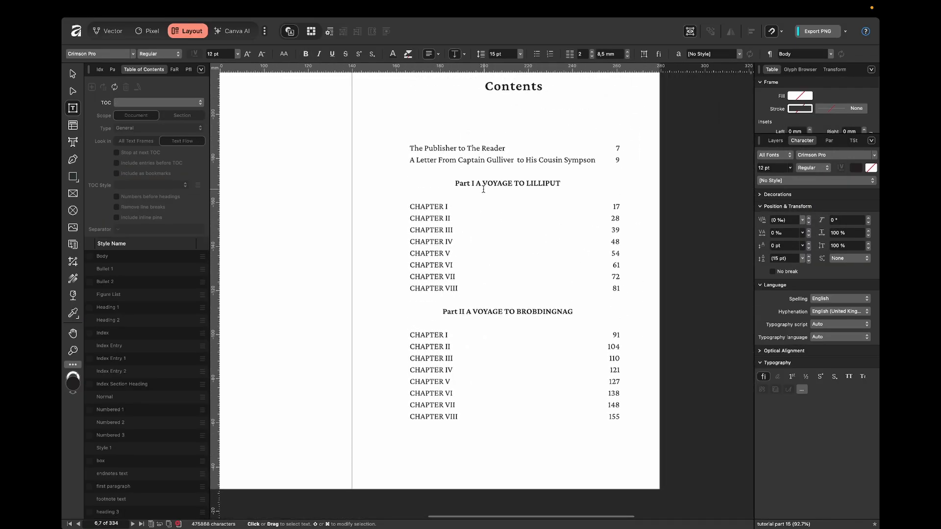
left_click(484, 189)
left_click(853, 141)
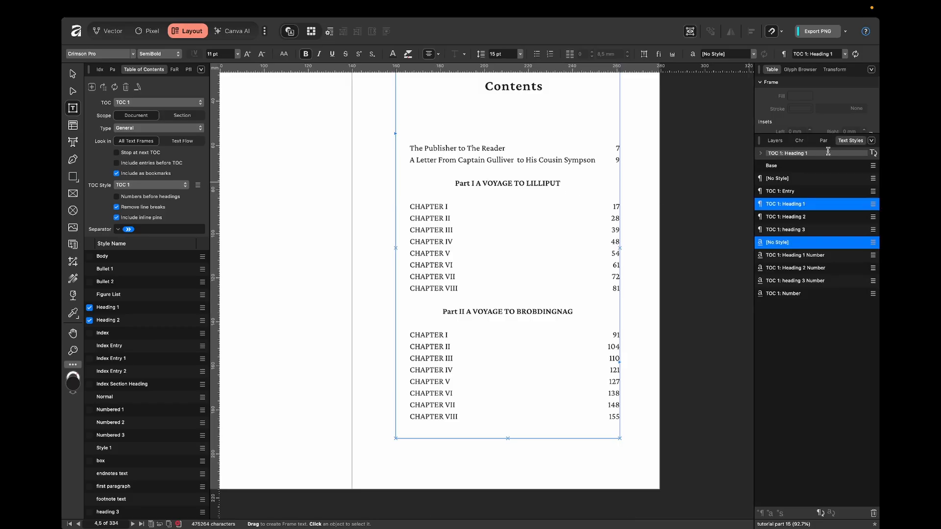
left_click(802, 141)
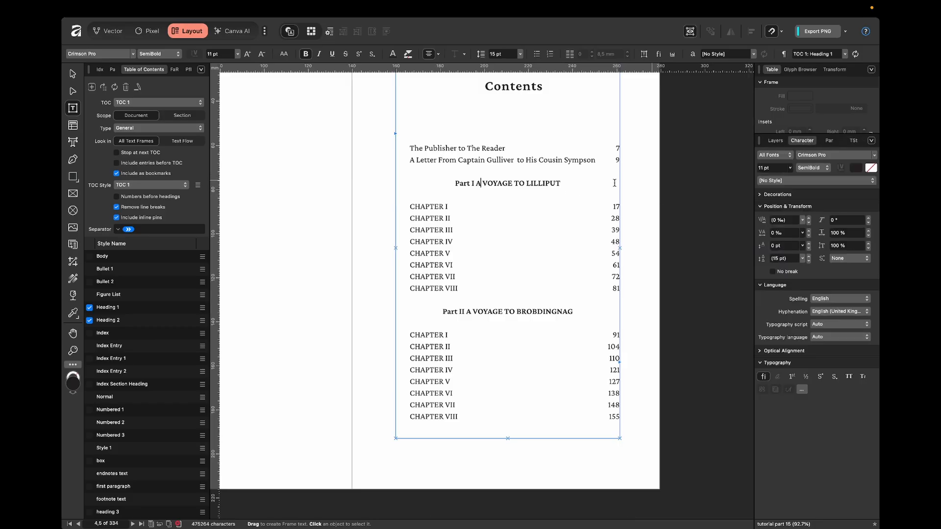
key("shift+Return")
key("BackSpace")
key("shift+Return")
Step: Set the words "Part I" above "A VOYAGE TO LILLIPUT" to Regular weight
left_click_drag(519, 183, 492, 184)
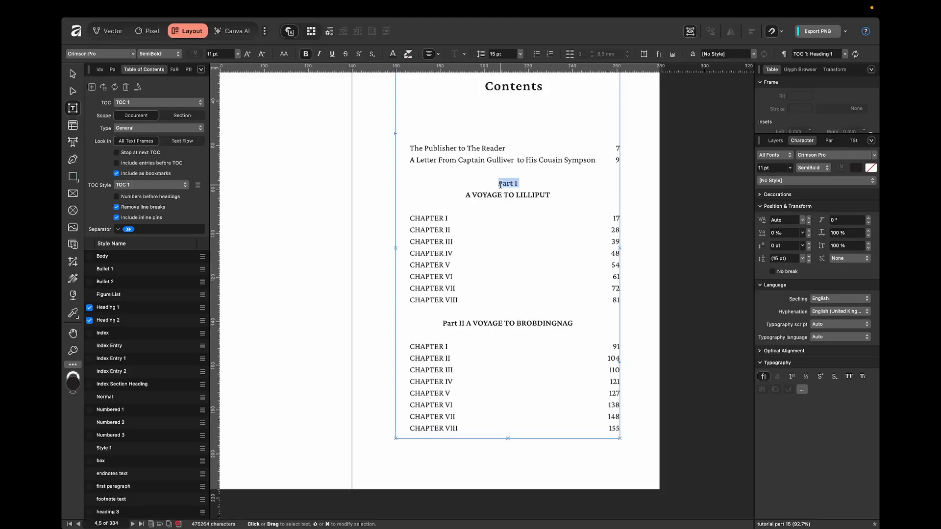
left_click(804, 166)
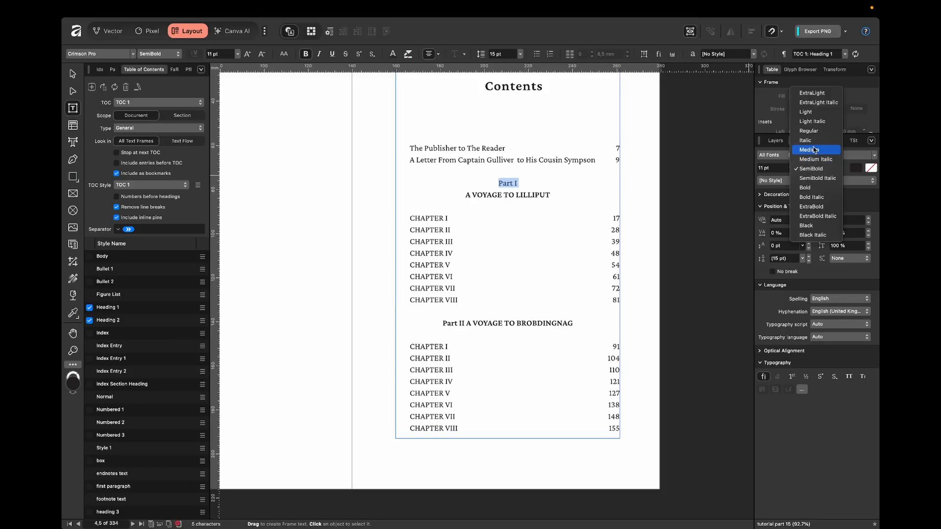
left_click(815, 133)
left_click(853, 140)
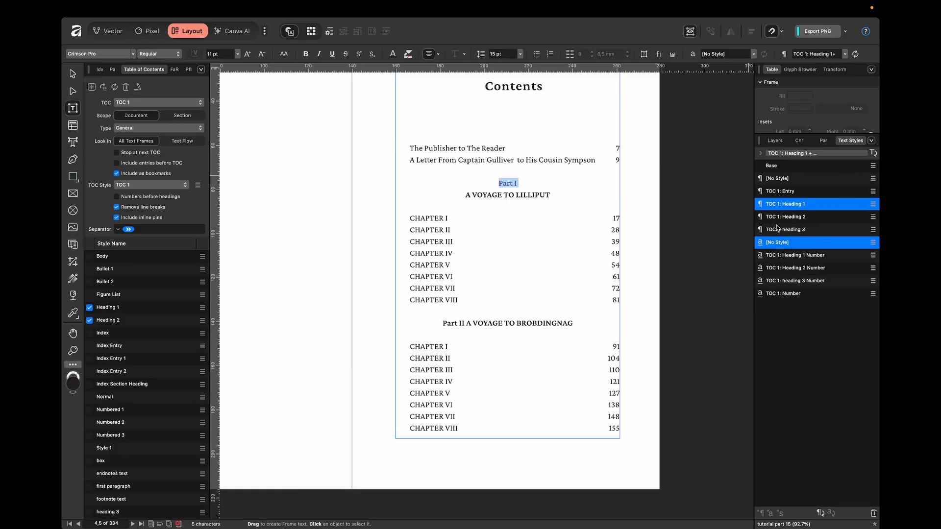
left_click(694, 312)
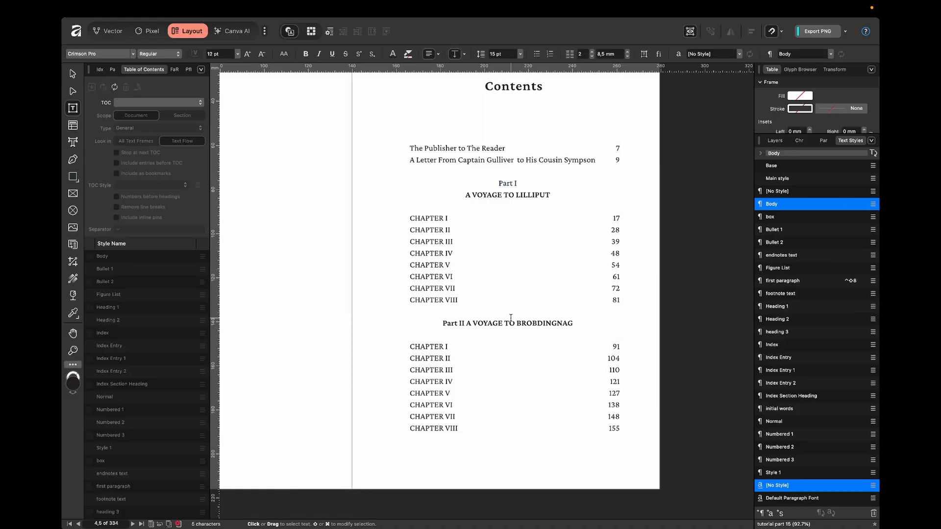
Step: Break the Part II contents entry after "Part II" and set those words to Regular weight
left_click(466, 324)
key("shift+Return")
left_click_drag(496, 323, 538, 321)
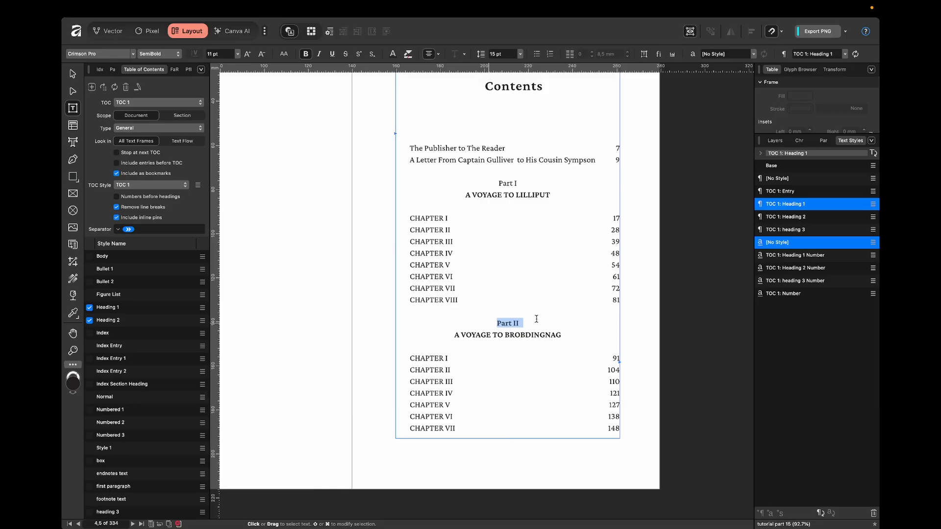
left_click(802, 141)
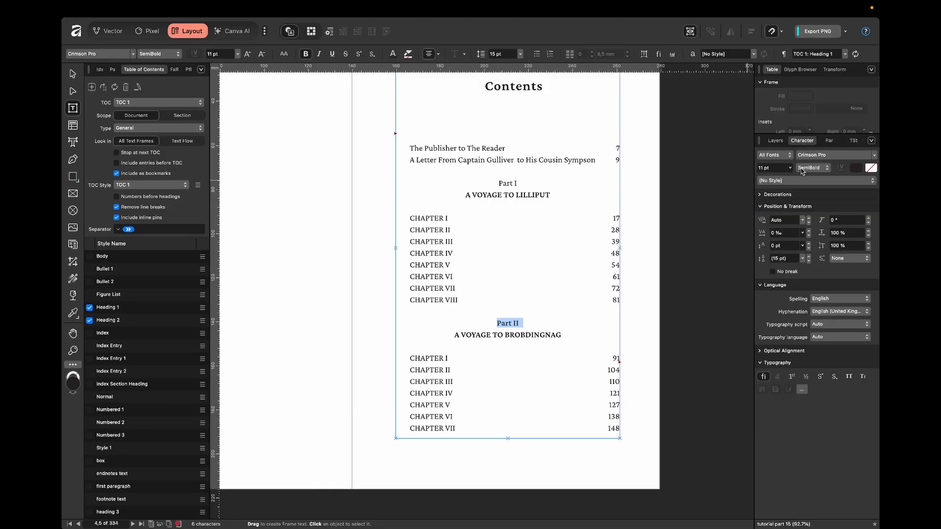
left_click(802, 169)
left_click(812, 133)
left_click(652, 288)
Step: Break the Part III title before "GLUBBDUBDRIB" and the Part IV entry after "Part IV"
scroll(549, 360, "down", 8)
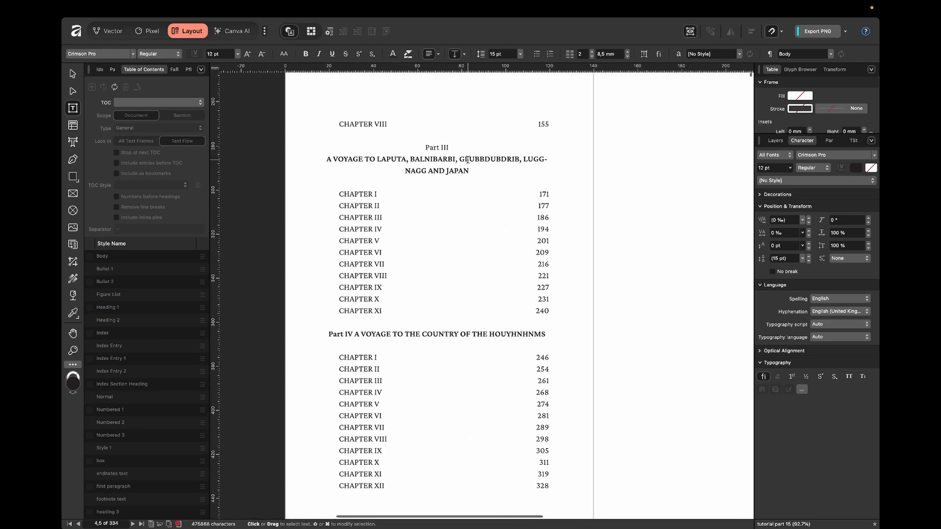
left_click(468, 159)
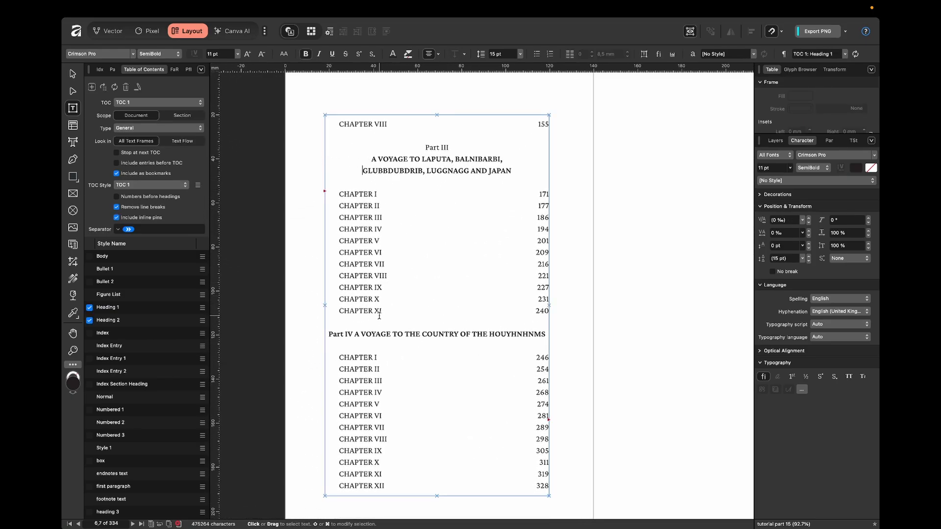
key("Return")
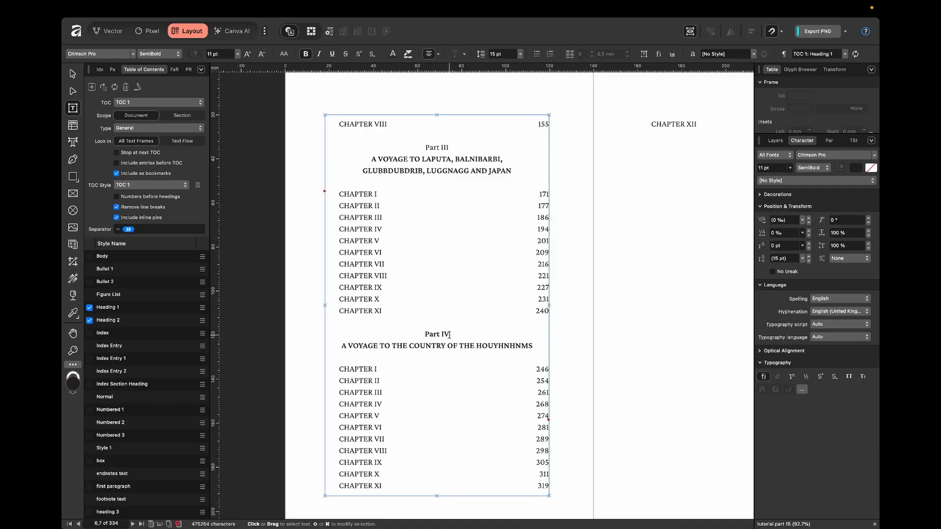
Step: Set the words "Part IV" in the table of contents to Regular weight
left_click_drag(456, 333, 402, 333)
left_click(811, 167)
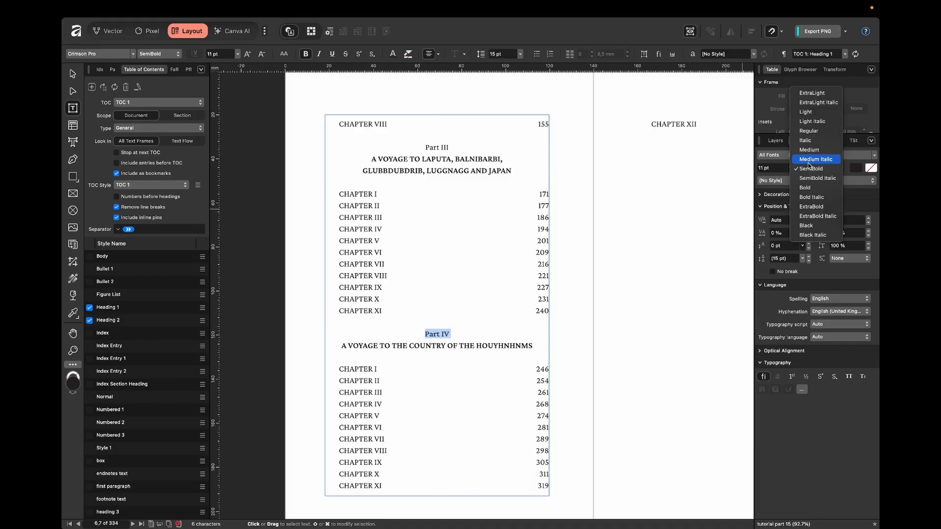
left_click(813, 133)
left_click(566, 249)
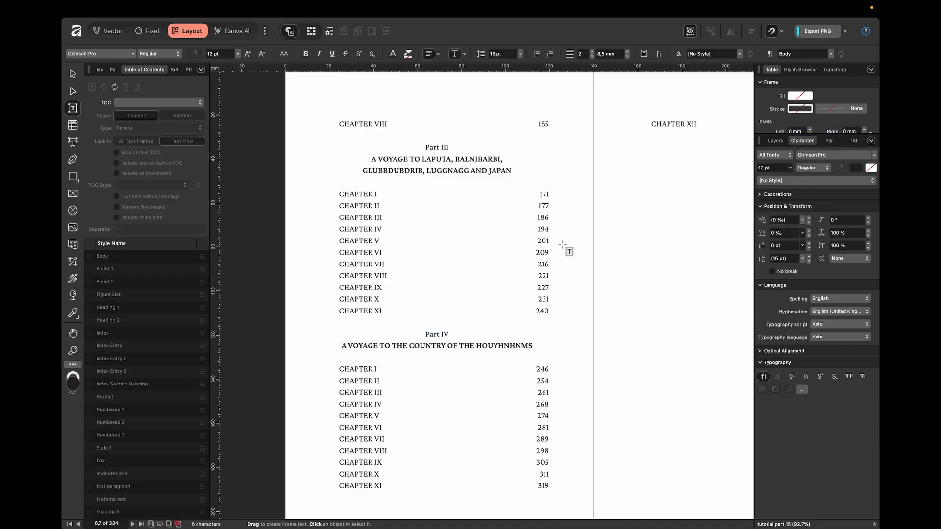
Step: Set the Contents heading's space before paragraph to 27 pt and its space after paragraph to 48 pt
scroll(566, 249, "right", 3)
scroll(633, 204, "up", 10)
scroll(633, 204, "right", 3)
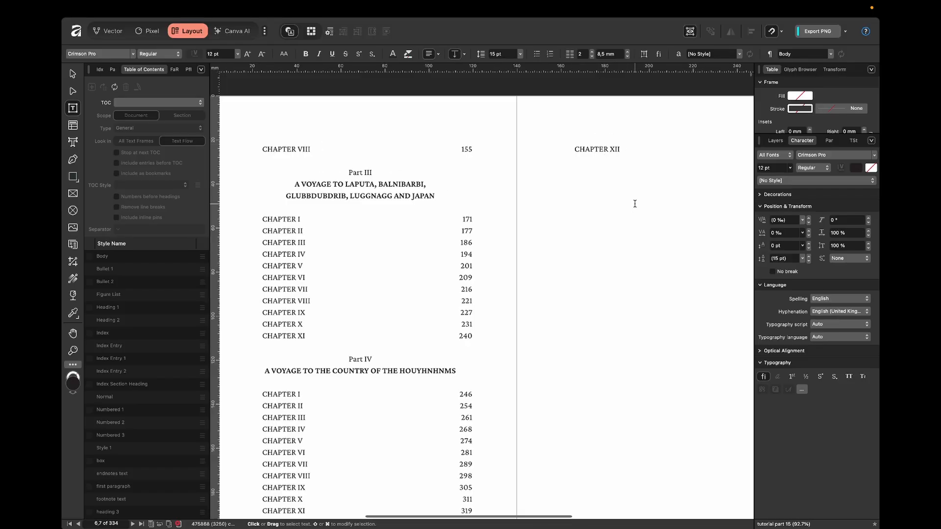
scroll(630, 212, "up", 3)
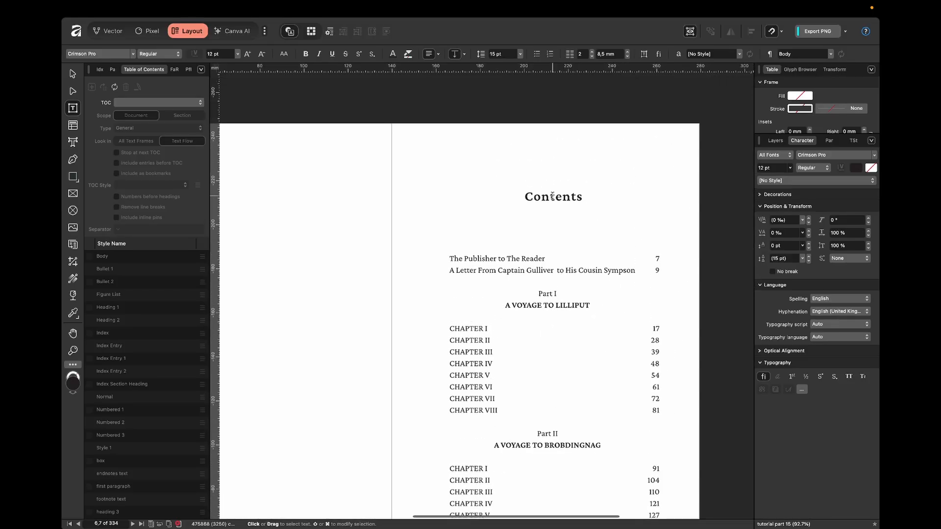
left_click(553, 196)
left_click(827, 140)
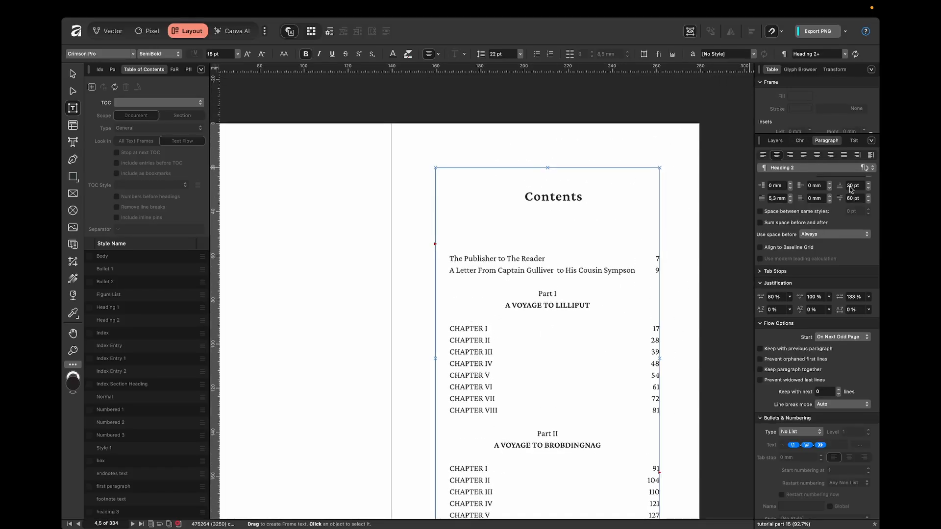
key("Down")
key("Down")
key("Down")
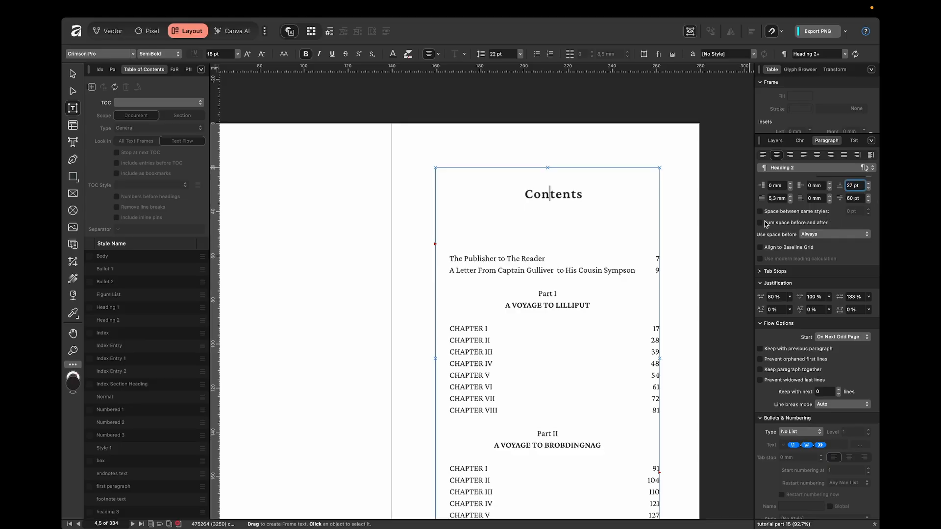
left_click(851, 200)
type("58")
key("Return")
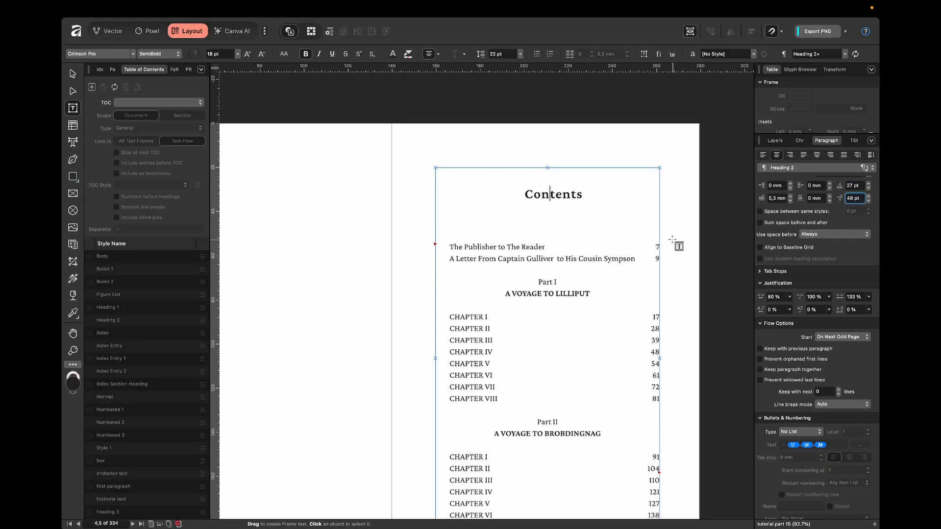
Step: Reduce the Contents heading's space before paragraph to 15 pt
key("Escape")
scroll(641, 264, "down", 8)
scroll(441, 315, "down", 3)
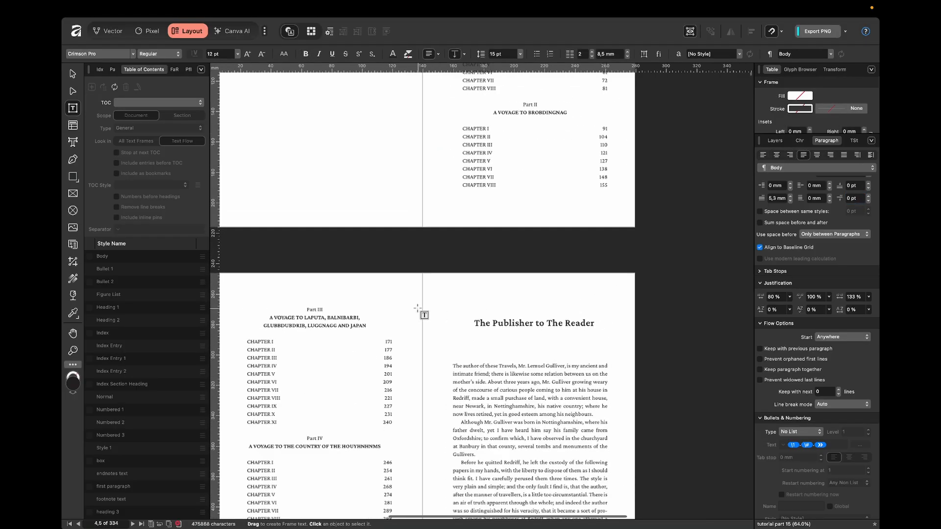
scroll(416, 310, "up", 5)
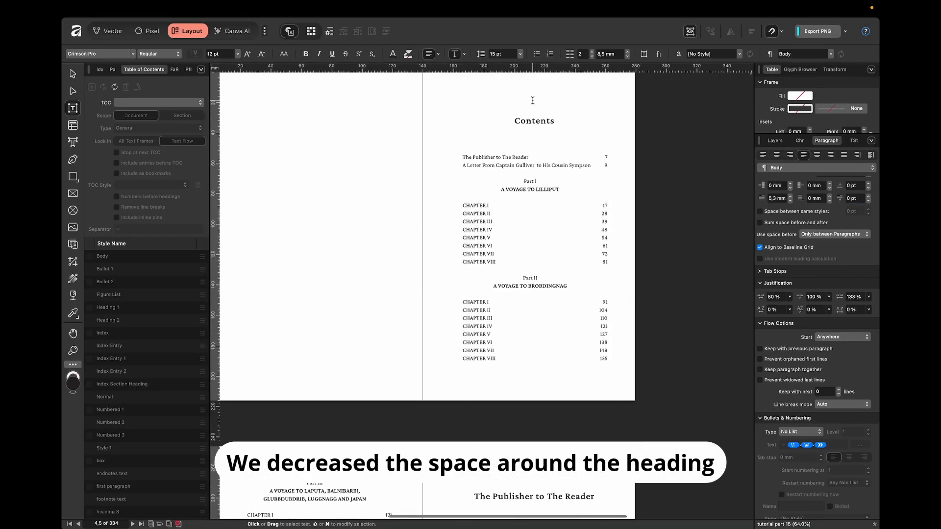
left_click(521, 123)
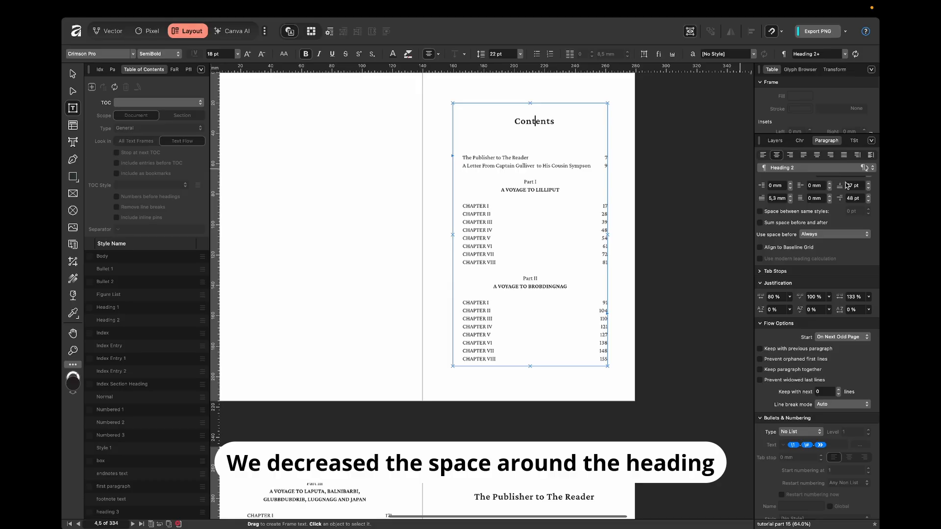
type("1")
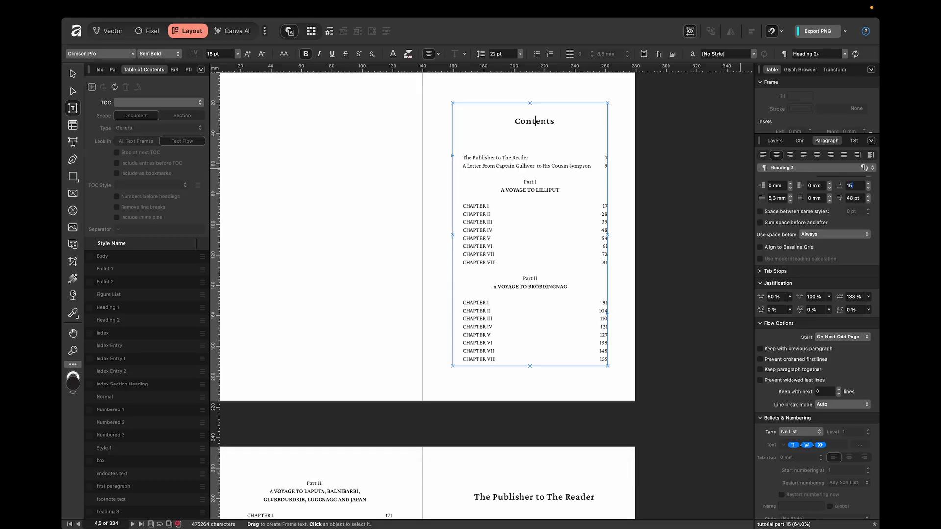
type("5")
key("Return")
left_click(718, 216)
scroll(615, 162, "up", 2)
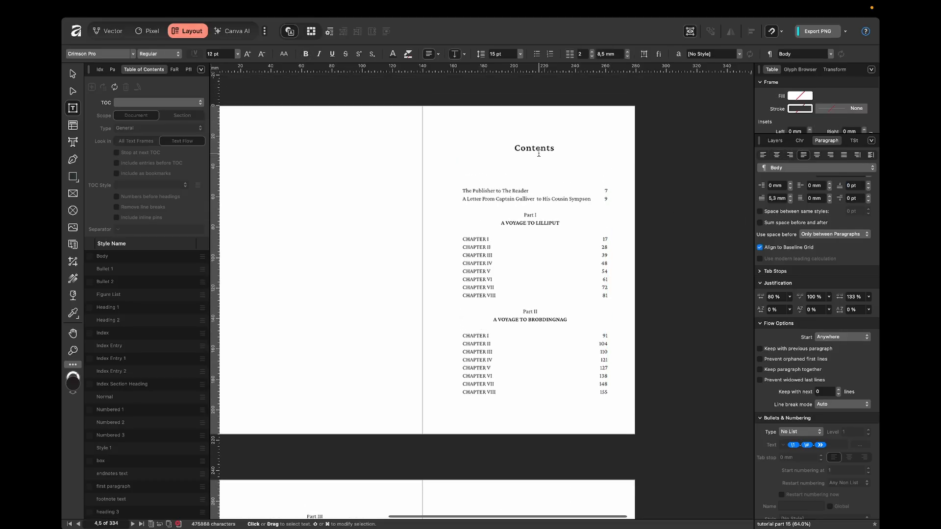
Step: Set the Contents heading's space before paragraph to 20 pt and check the contents pages
left_click(539, 153)
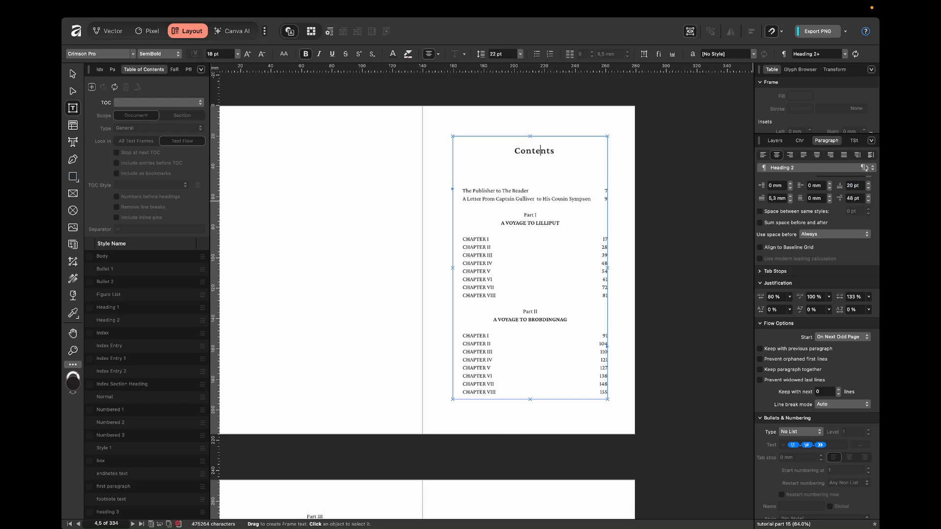
left_click(521, 180)
scroll(521, 180, "down", 8)
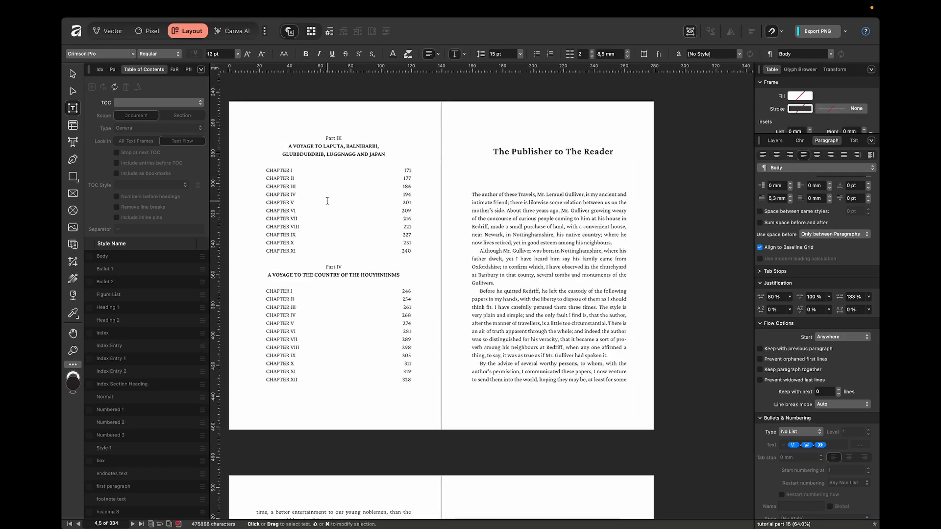
scroll(558, 258, "up", 7)
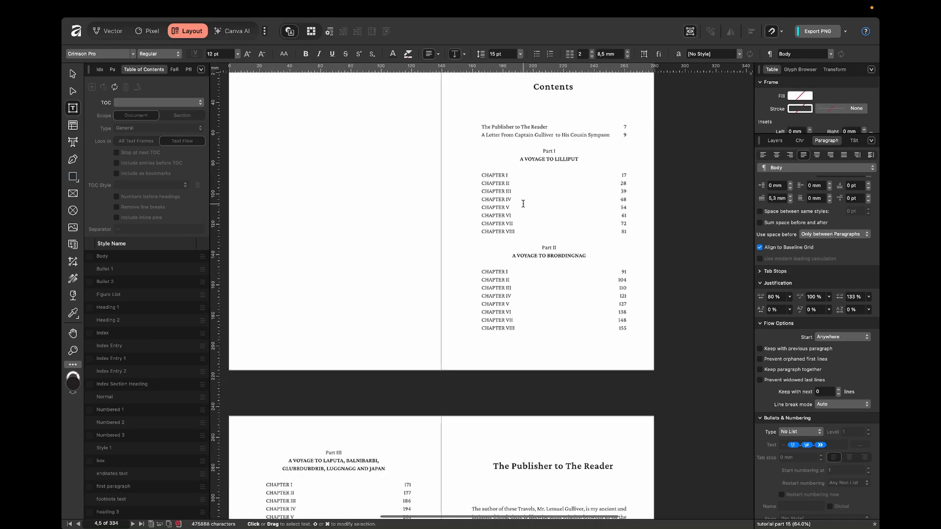
Step: Set the left indent of the CHAPTER I entry under Part I to 0 mm
scroll(523, 204, "up", 5)
left_click(495, 184)
left_click_drag(401, 160, 653, 160)
left_click(800, 141)
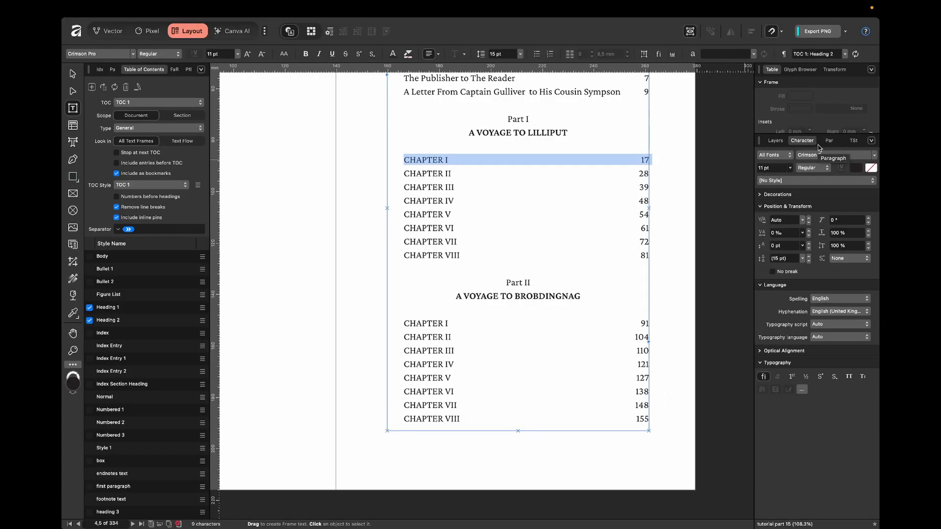
left_click(828, 143)
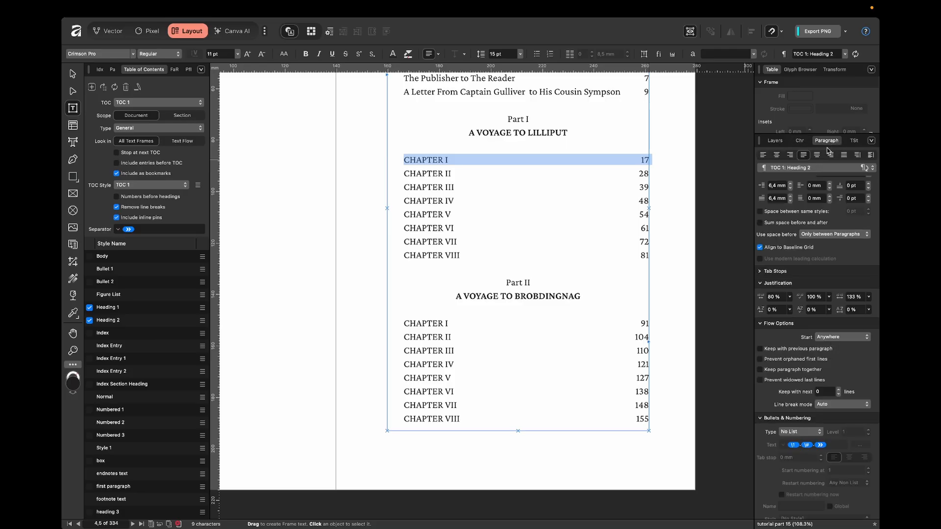
left_click(787, 186)
type("0")
key("Return")
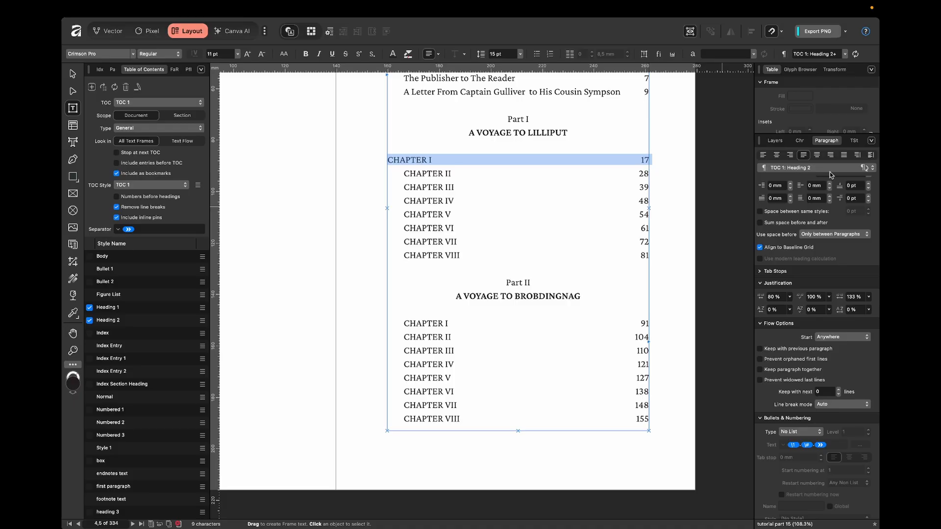
Step: Update the TOC 1: Heading 2 paragraph style with the CHAPTER I entry's formatting
left_click(852, 142)
left_click(823, 142)
left_click(863, 168)
scroll(437, 199, "up", 1)
Step: Convert the chapter entries under Part I in the contents to title case
left_click(437, 199)
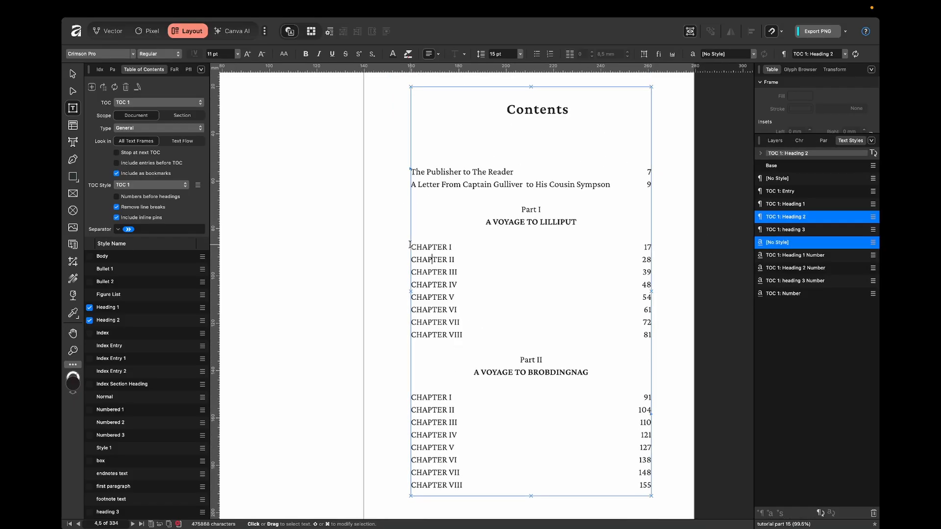
left_click_drag(412, 247, 679, 328)
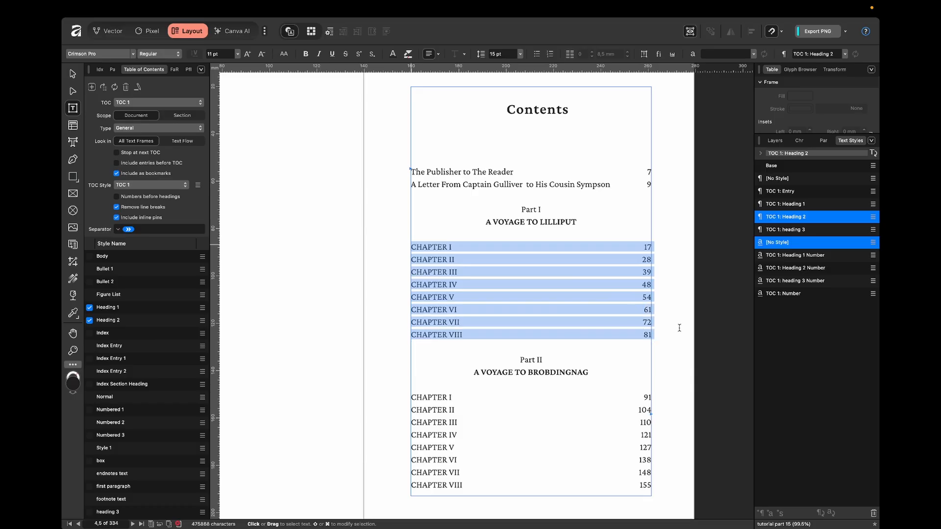
mouse_move(214, 10)
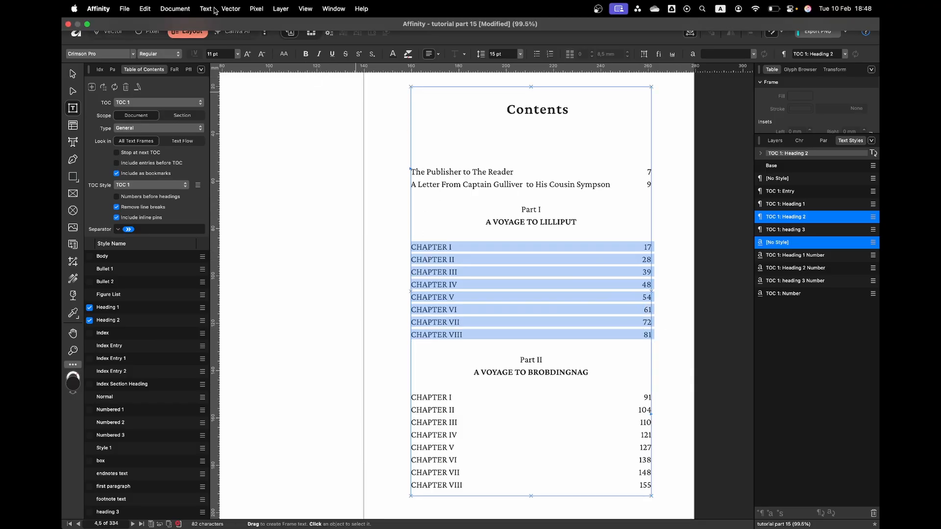
left_click(214, 10)
mouse_move(243, 256)
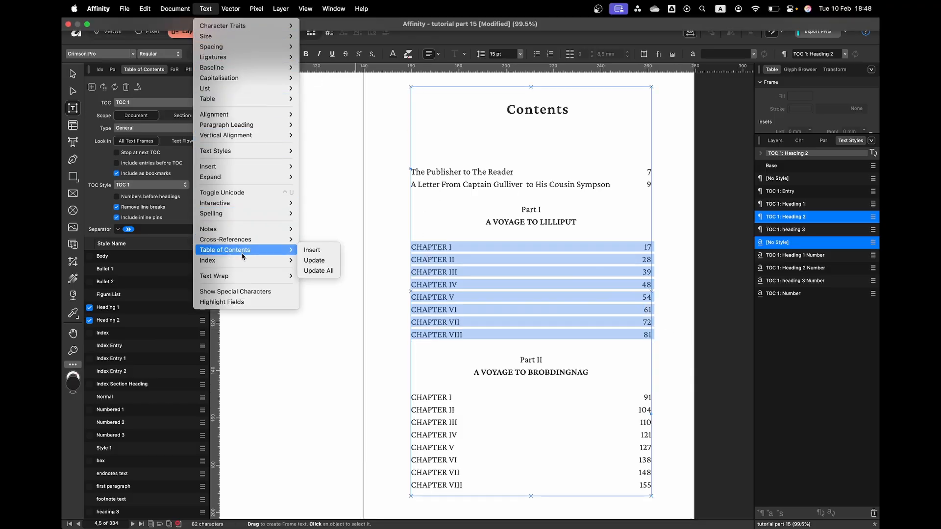
mouse_move(248, 180)
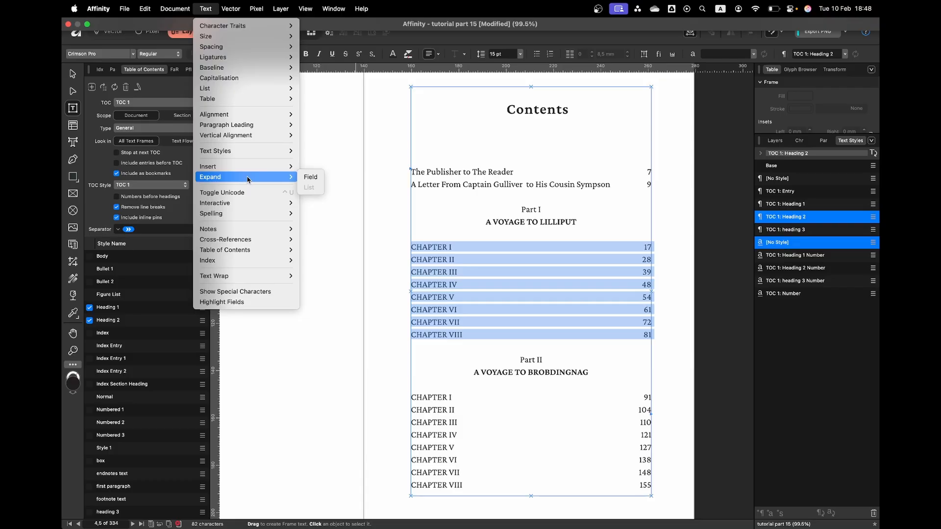
mouse_move(245, 80)
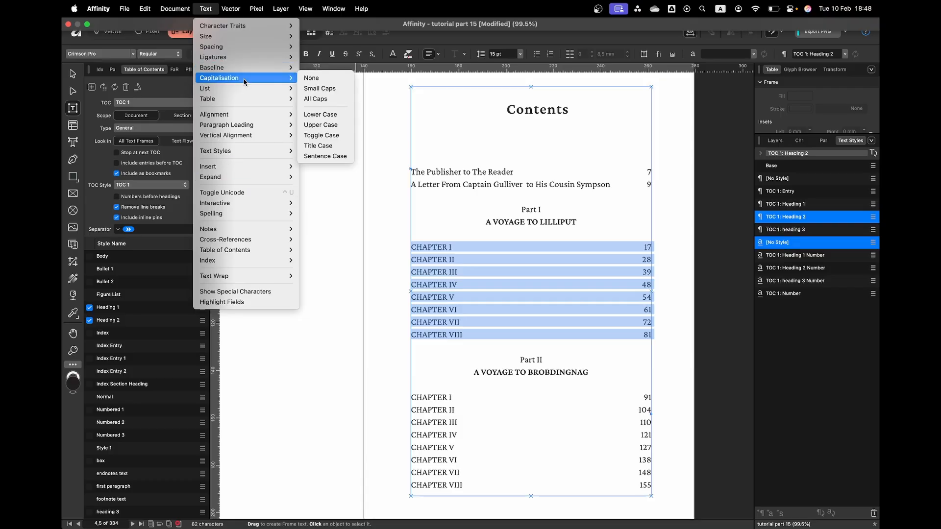
left_click(325, 145)
left_click(677, 262)
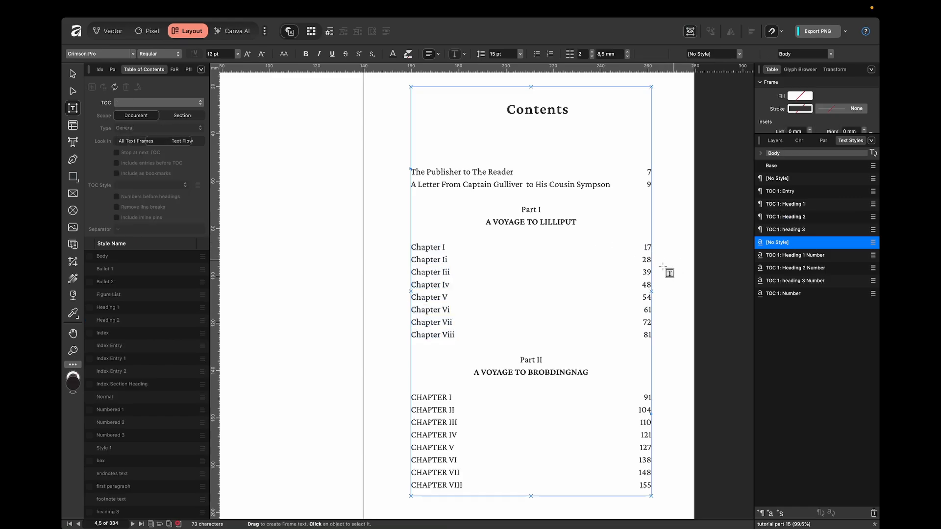
Step: Retype the Roman numerals of the second to fourth chapter entries under Part I in capital letters
scroll(525, 276, "up", 2)
left_click(463, 257)
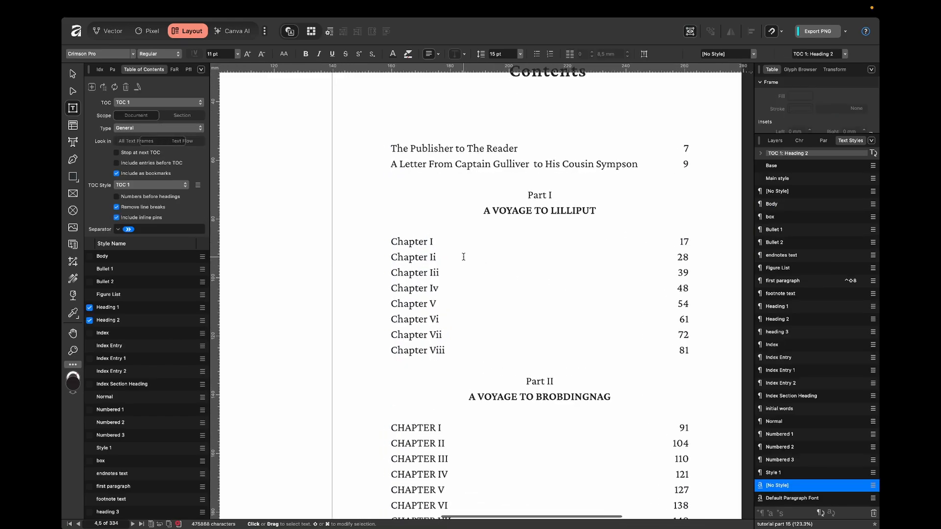
type("I")
key("Down")
key("BackSpace")
key("BackSpace")
type("I")
key("Down")
key("BackSpace")
type("V")
key("Down")
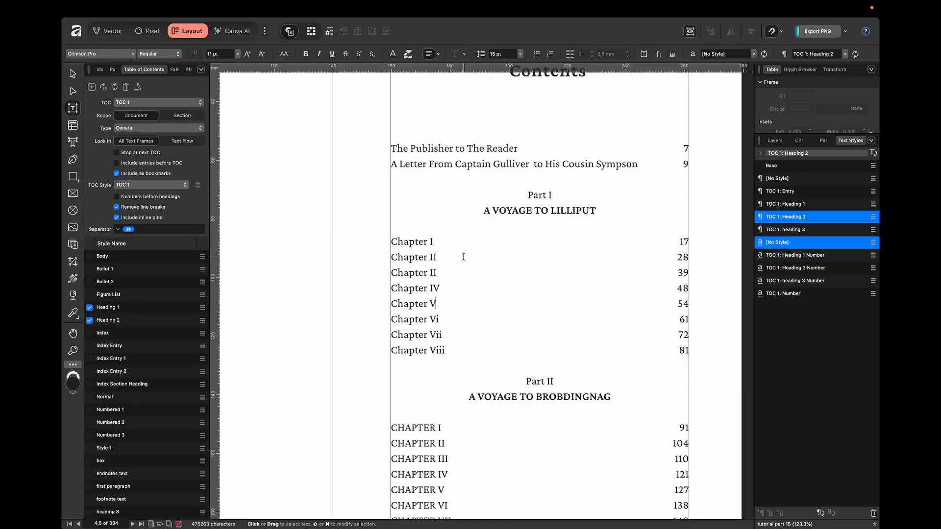
Step: Retype the numerals of the sixth to eighth chapter entries under Part I as VI, VII and VIII
key("BackSpace")
type("I")
key("Down")
key("BackSpace")
key("BackSpace")
type("I")
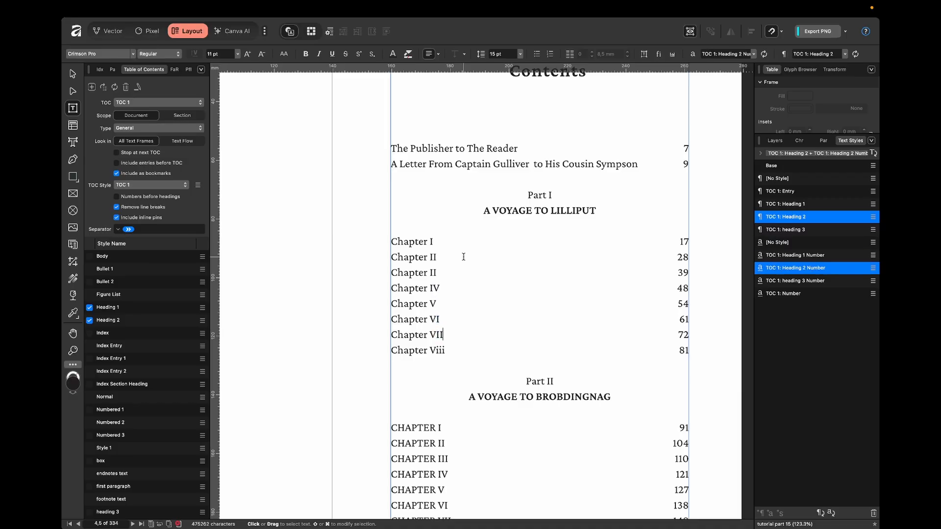
type("I")
key("Down")
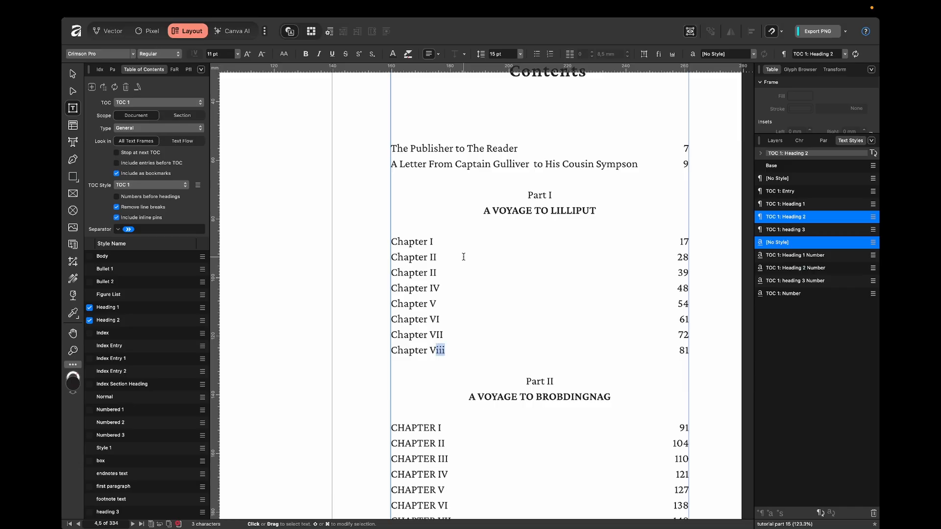
type("III")
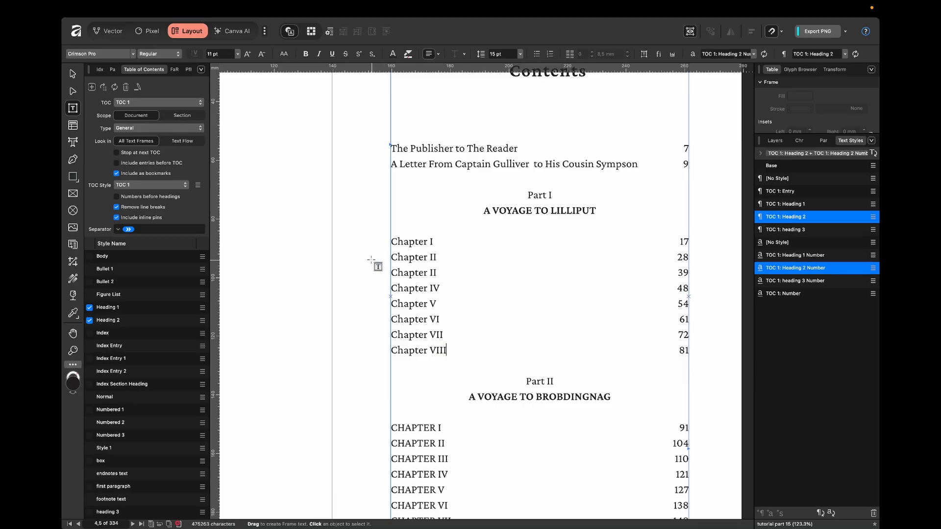
left_click(374, 266)
Step: Change the Contents heading to "Table of Contents"
scroll(373, 265, "down", 3)
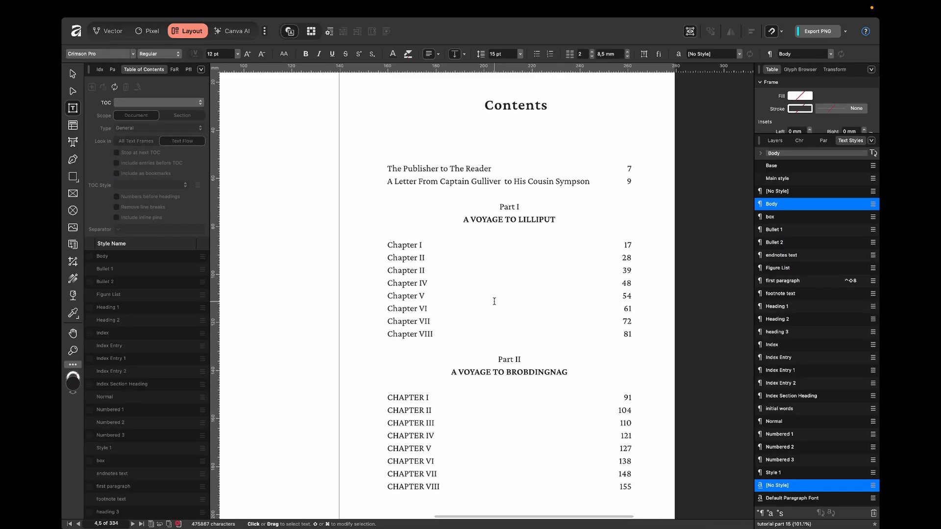
scroll(554, 299, "down", 5)
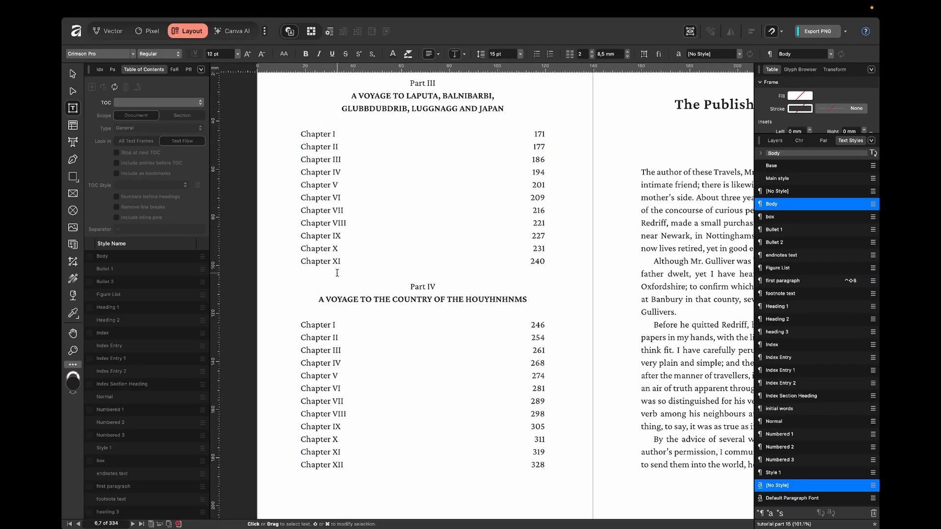
scroll(406, 273, "down", 2)
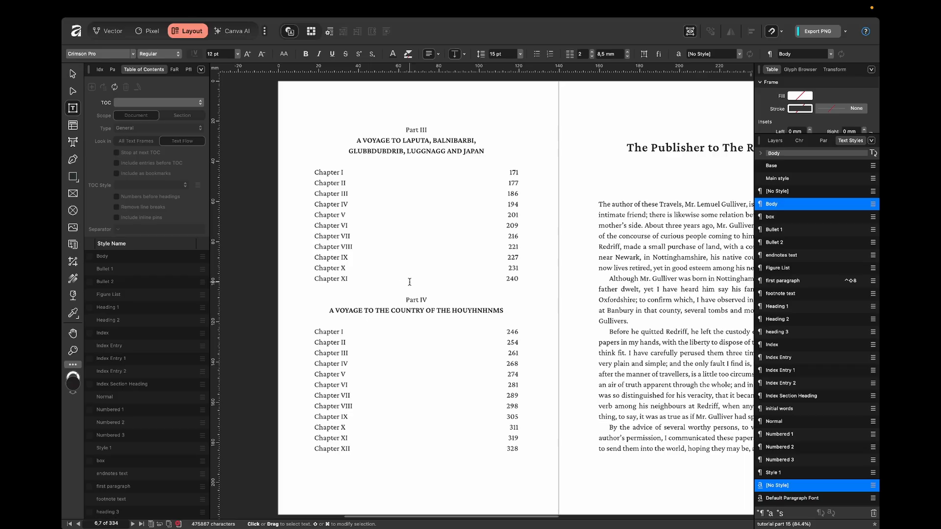
scroll(412, 283, "up", 6)
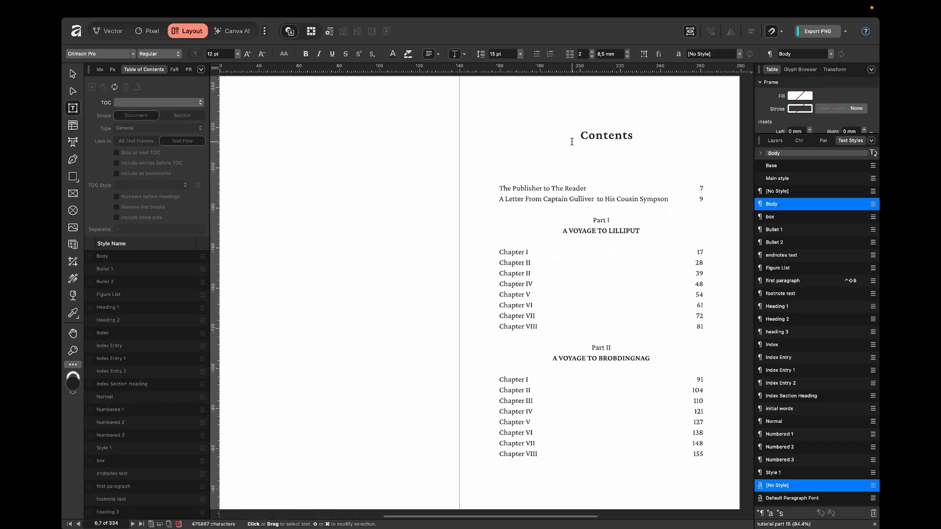
right_click(575, 138)
key("Escape")
left_click(569, 135)
type("Table of")
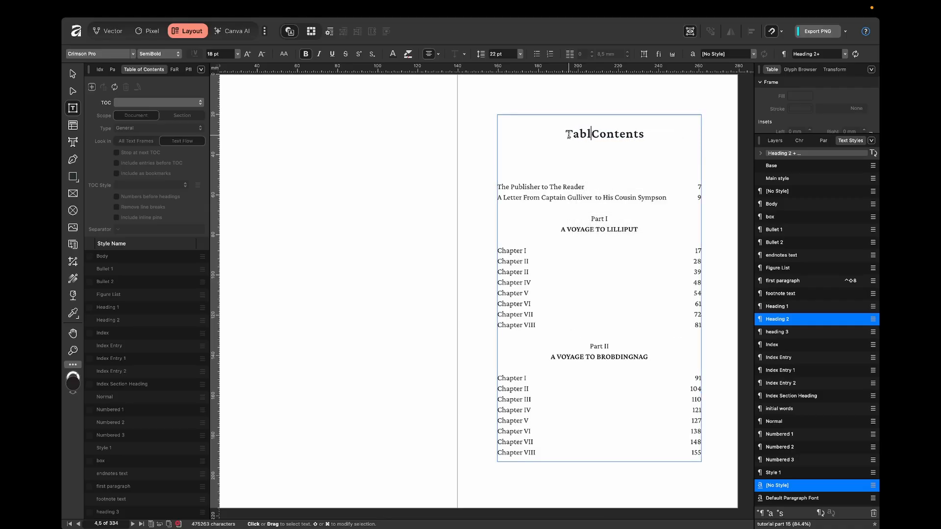
left_click(721, 156)
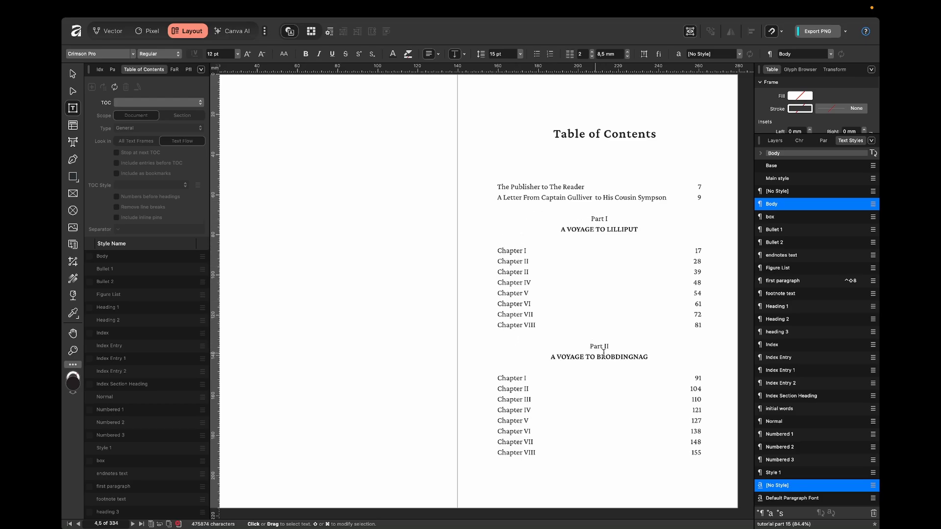
Step: Give the Chapter V entry under Part III a dotted tab leader before its page number
scroll(597, 410, "down", 15)
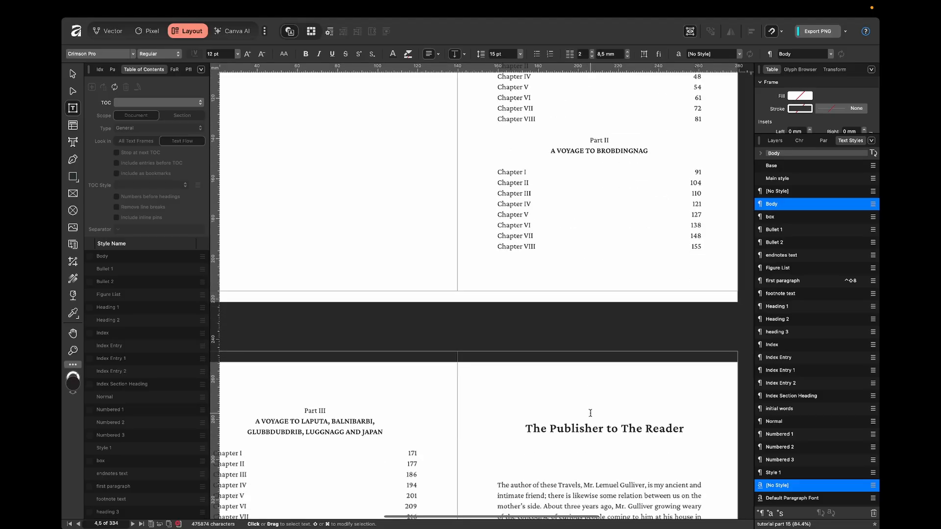
scroll(455, 374, "down", 5)
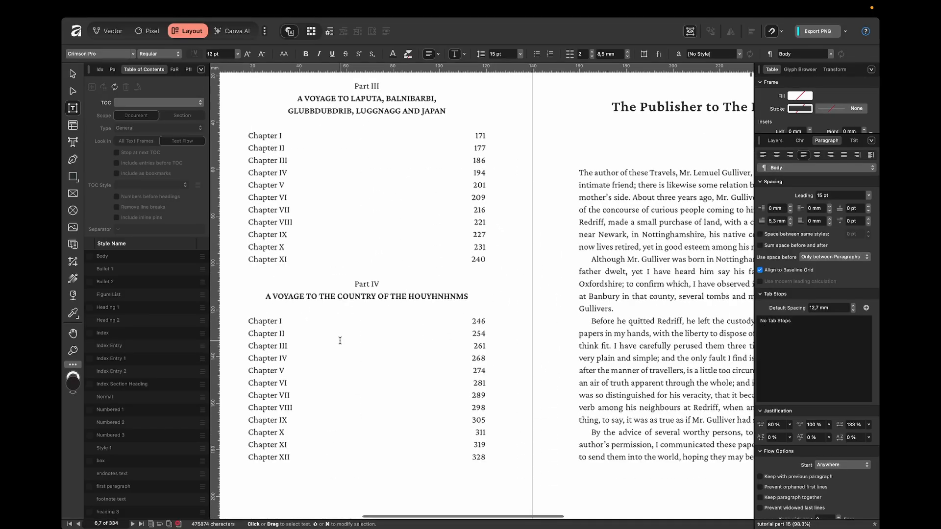
scroll(349, 342, "left", 1)
scroll(353, 343, "up", 3)
scroll(352, 345, "up", 2)
scroll(352, 345, "up", 5)
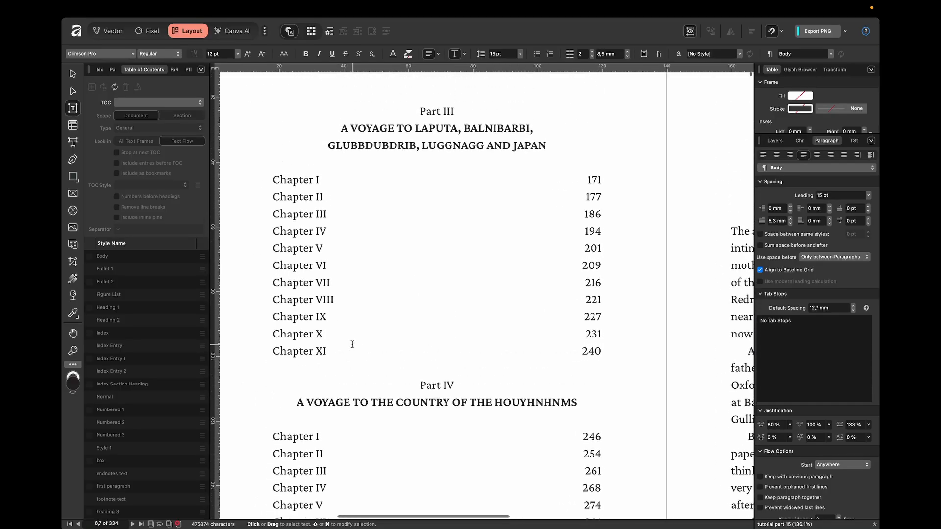
scroll(344, 234, "up", 4)
left_click_drag(288, 256, 319, 253)
left_click(321, 251)
left_click(266, 251)
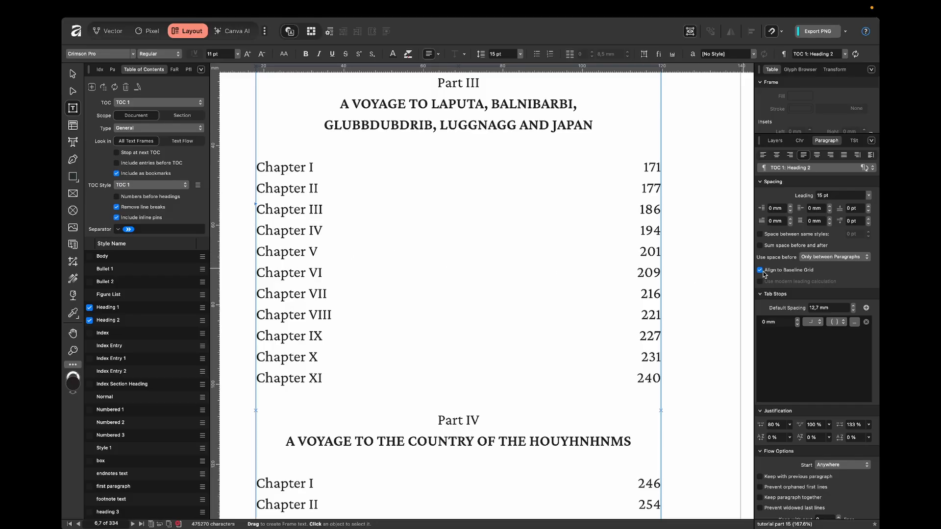
left_click(777, 295)
left_click(776, 295)
left_click(845, 324)
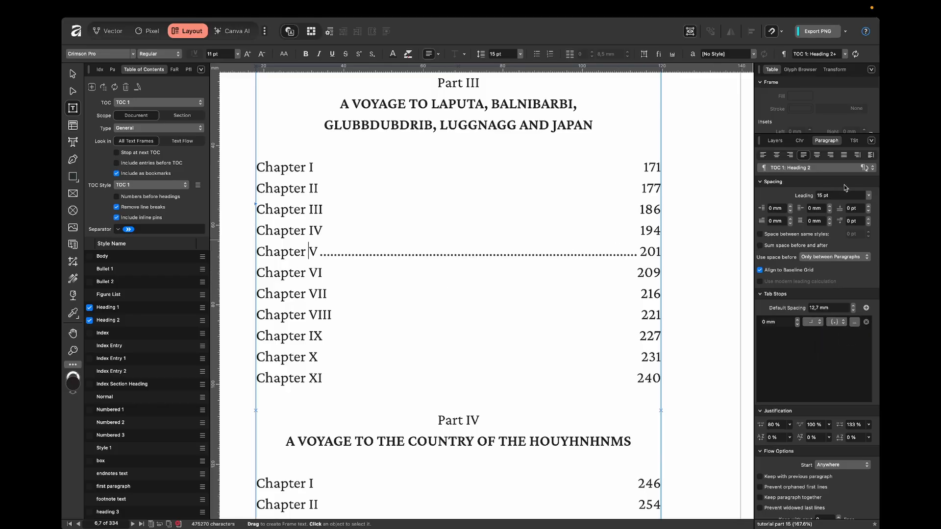
Step: Update the TOC 1: Heading 2 paragraph style with the dotted leader and check the contents pages
left_click(864, 168)
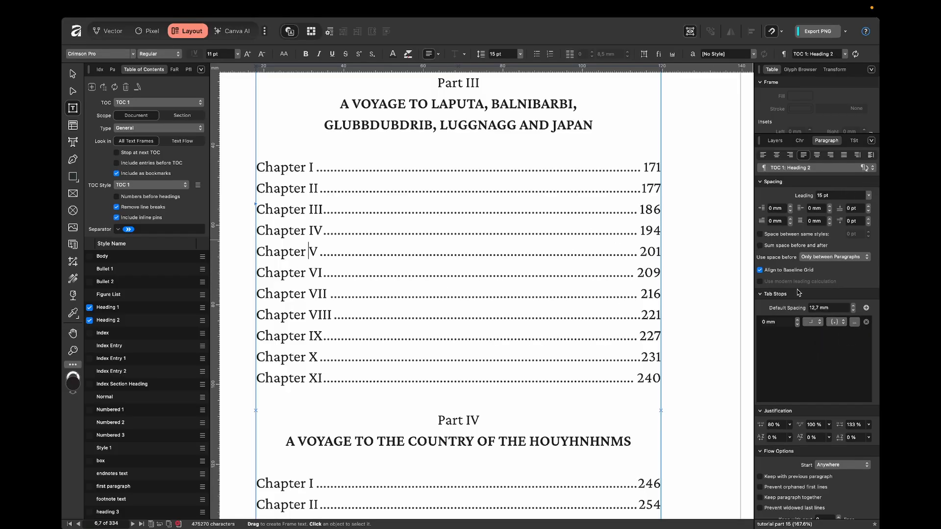
left_click(693, 254)
scroll(621, 273, "down", 1)
scroll(620, 274, "down", 5)
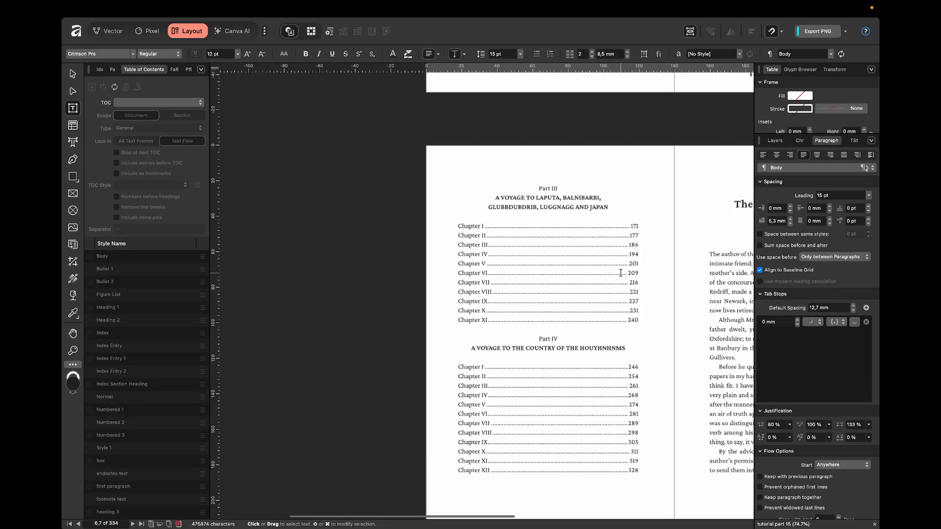
scroll(499, 264, "up", 10)
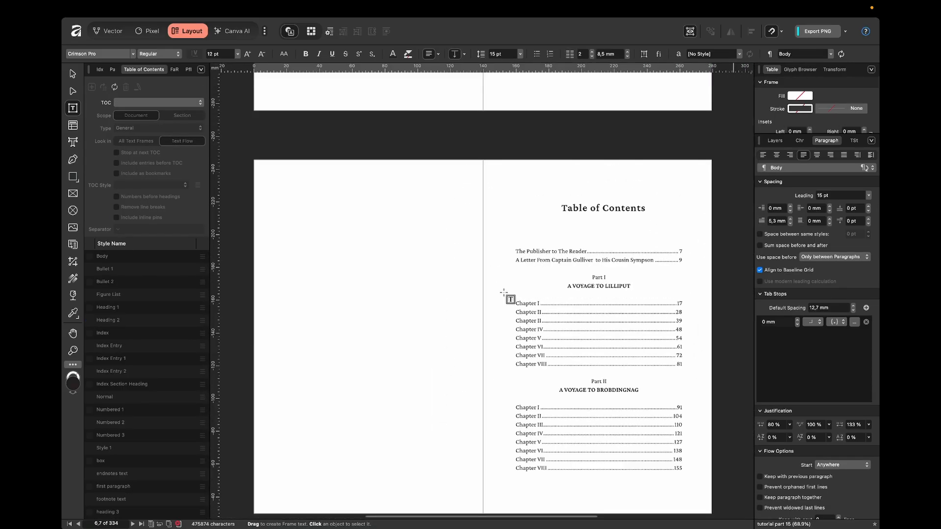
Step: Set the first line indent of the title page text to 0 mm
scroll(504, 293, "up", 3)
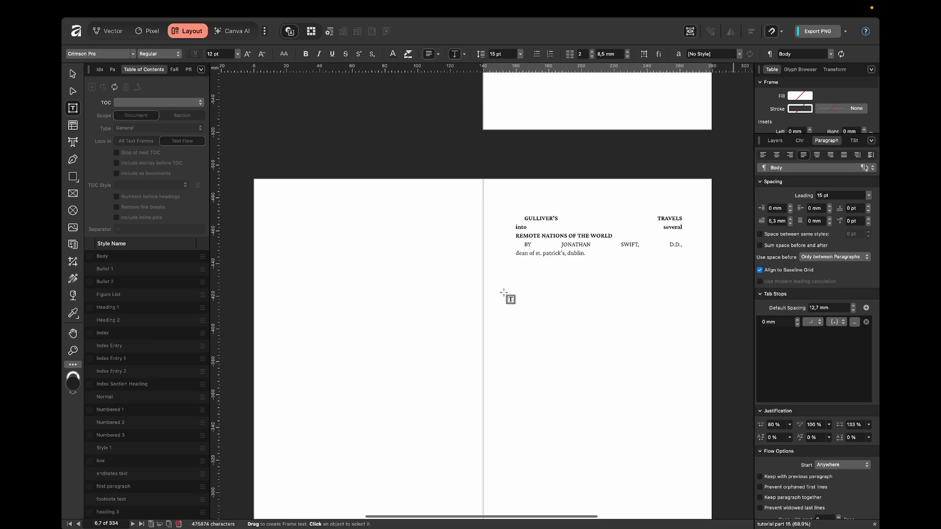
left_click(530, 220)
left_click_drag(523, 220, 587, 250)
left_click(778, 221)
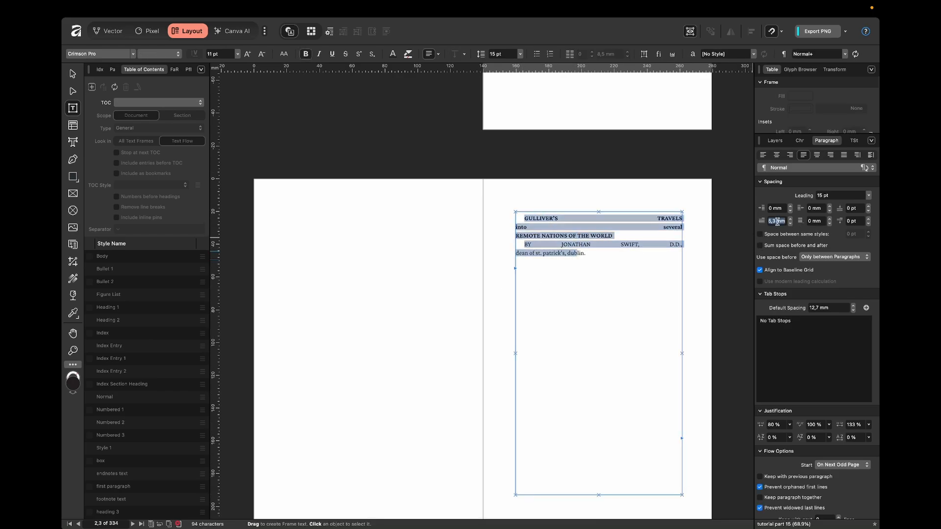
type("0")
key("Return")
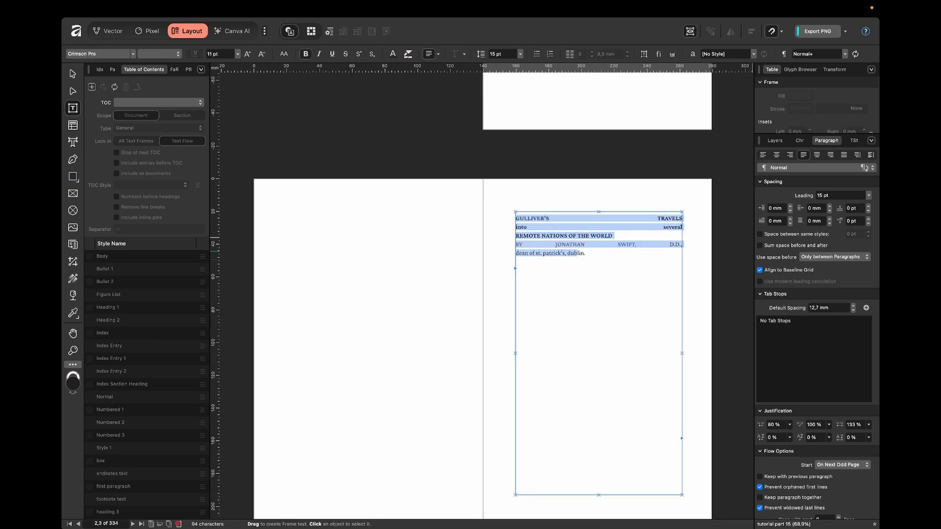
Step: Centre-align all the lines of the title page text
left_click(777, 156)
scroll(702, 238, "up", 1)
left_click(702, 238)
left_click_drag(535, 214, 615, 215)
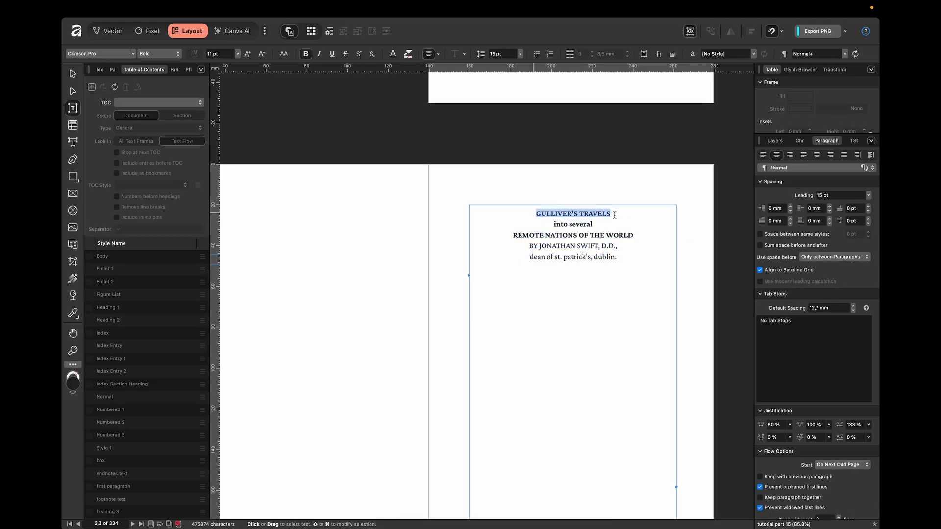
left_click(692, 241)
scroll(689, 237, "down", 2)
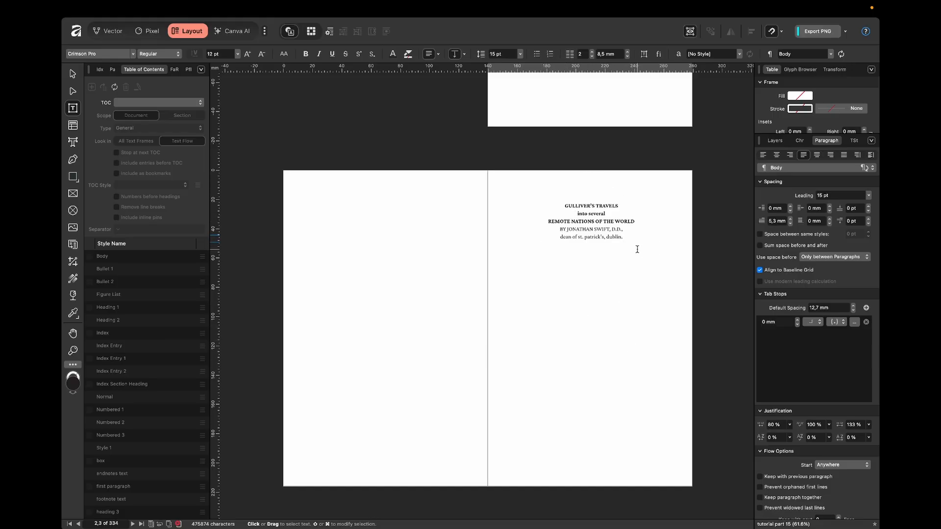
Step: Increase the font size of the GULLIVER'S TRAVELS line on the title page to 18 pt
scroll(609, 224, "up", 5)
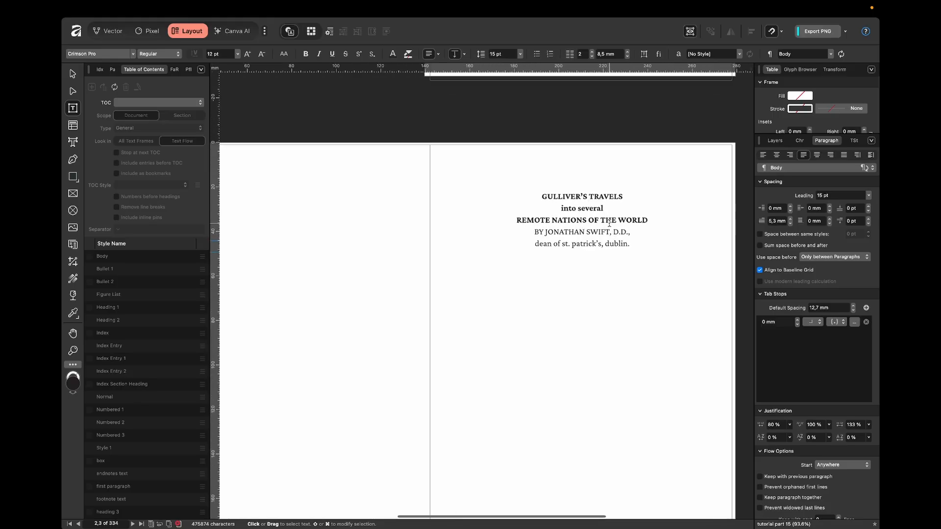
left_click(603, 222)
mouse_move(540, 198)
left_mouse_down()
mouse_move(627, 195)
mouse_move(536, 195)
left_mouse_up()
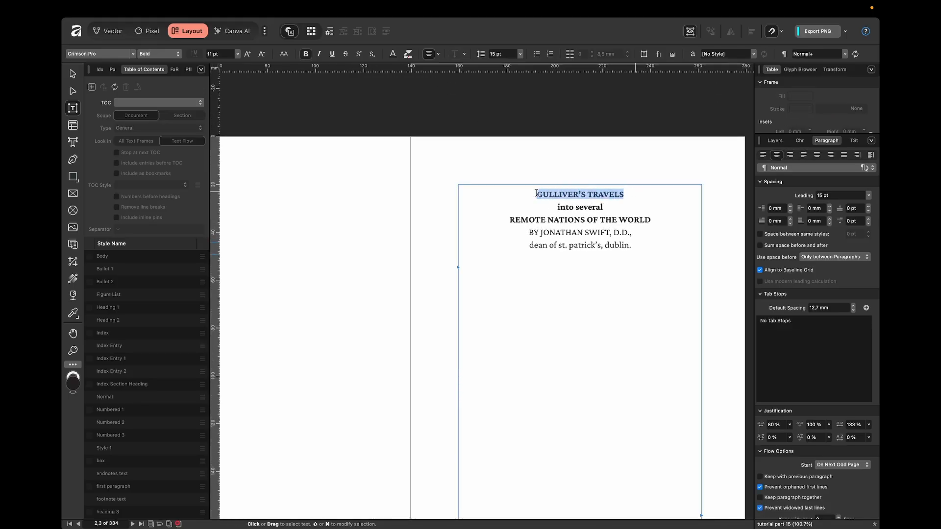
left_click(800, 141)
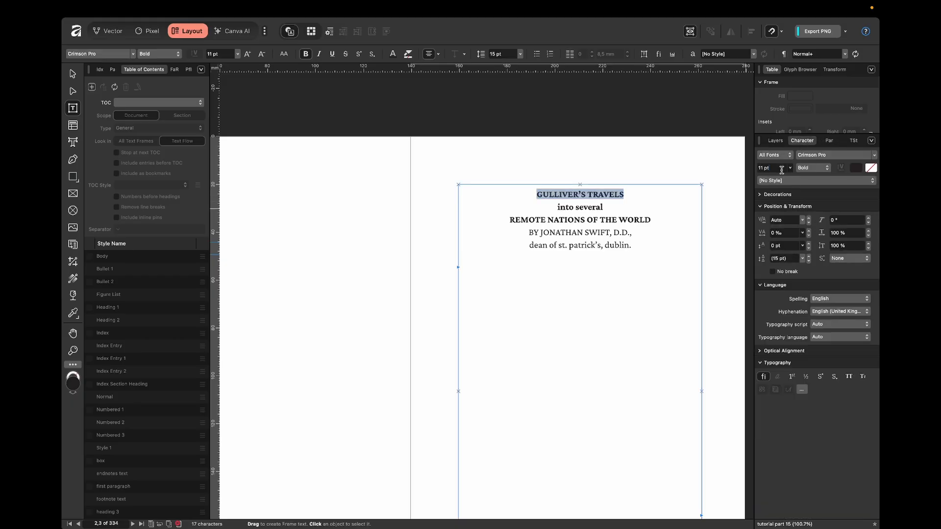
key("Up")
key("Up")
key("Up")
key("Up")
key("Up")
key("Up")
key("Up")
key("Up")
key("Up")
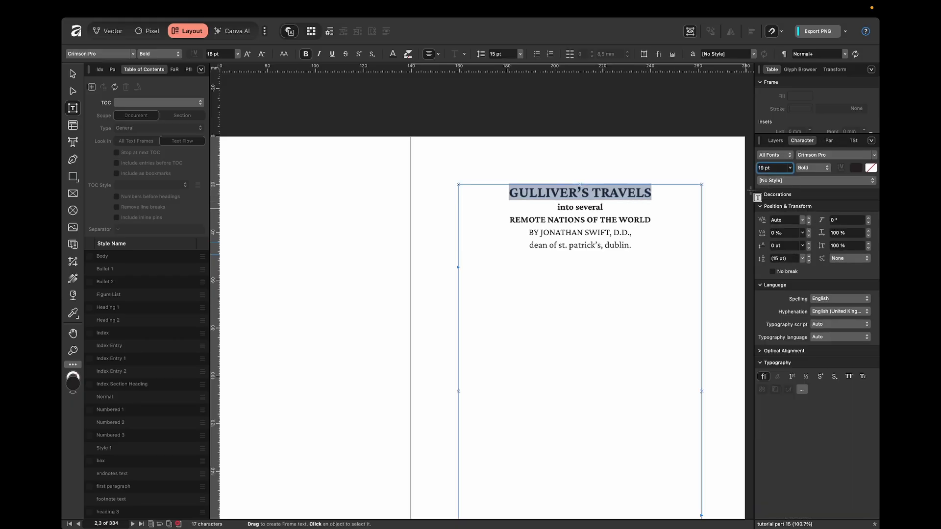
Step: Set the font size of the GULLIVER'S TRAVELS line on the title page to 26 pt
key("Up")
key("Up")
key("Up")
key("Up")
key("Up")
key("Up")
key("Up")
key("Up")
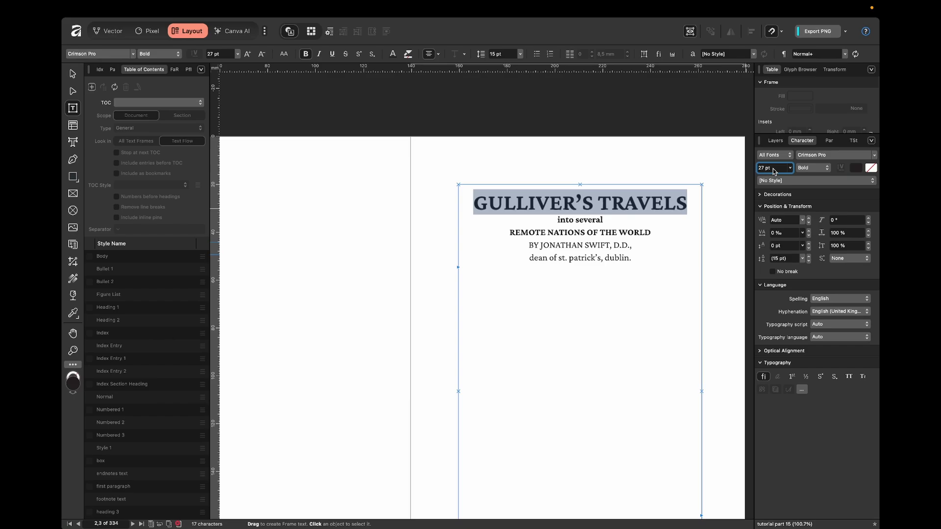
left_click(653, 232)
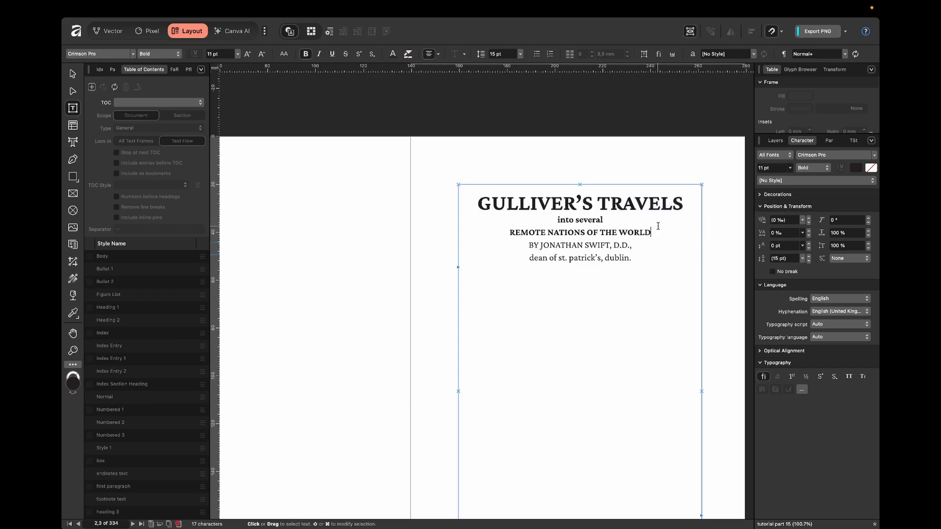
Step: Increase the font size of the "into several" line on the title page to 16 pt
left_click_drag(597, 221, 533, 218)
left_click(762, 169)
key("Up")
key("Up")
key("Up")
key("Up")
key("Up")
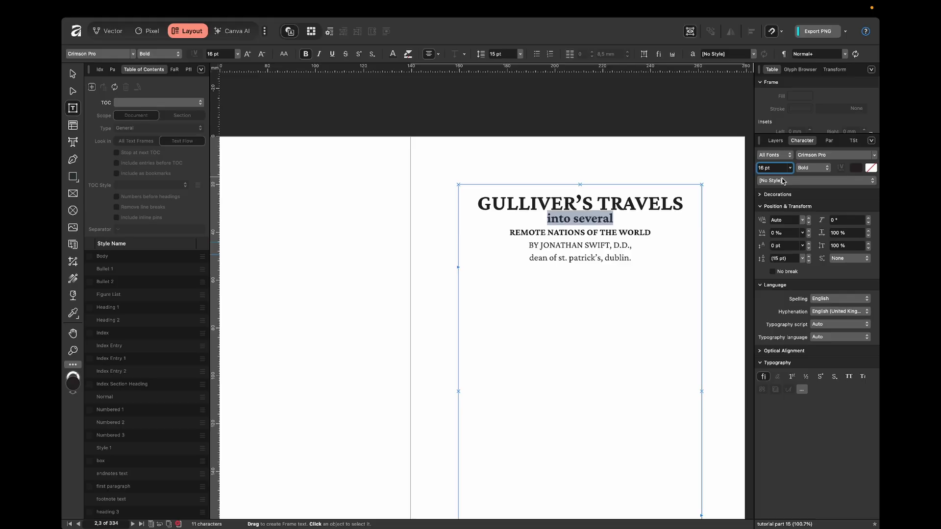
left_click(651, 221)
Step: Increase the font size of the REMOTE NATIONS OF THE WORLD line to 16 pt
left_click_drag(657, 234, 505, 232)
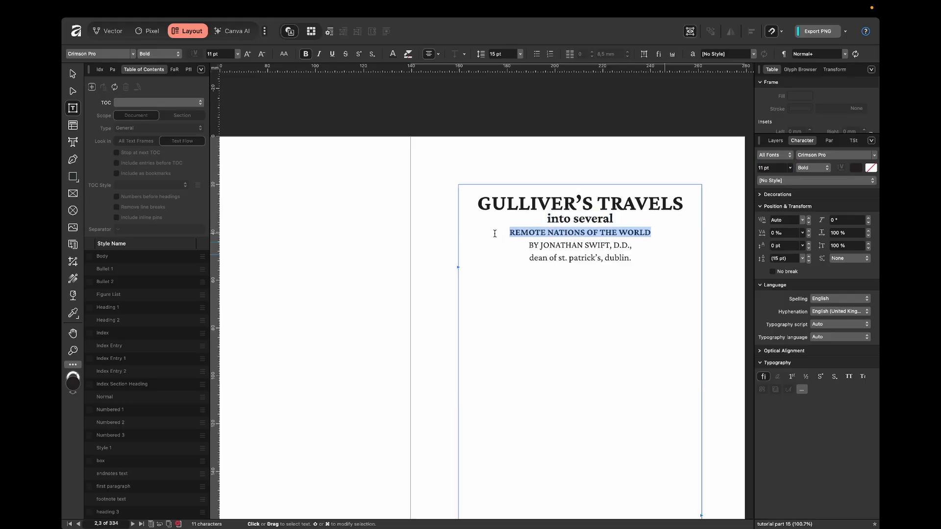
left_click(768, 170)
key("Up")
key("Up")
key("Up")
key("Up")
key("Up")
key("Up")
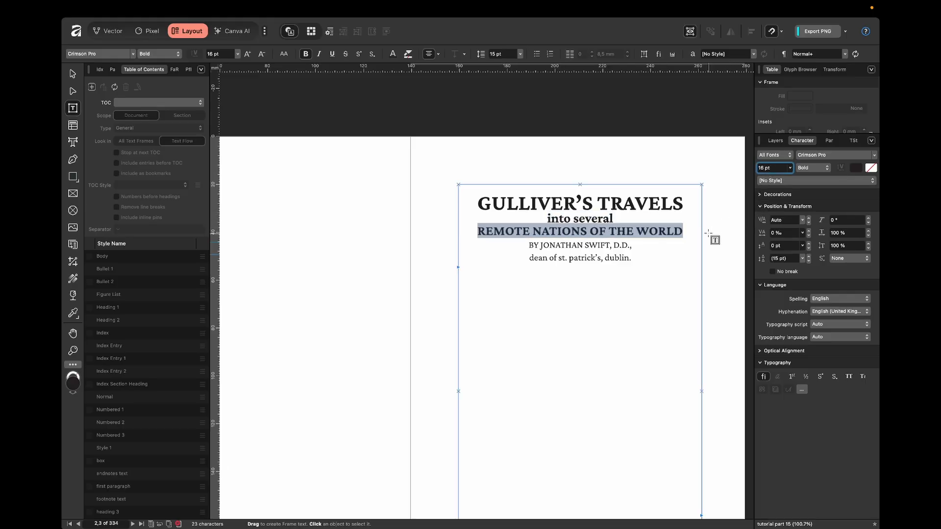
key("Down")
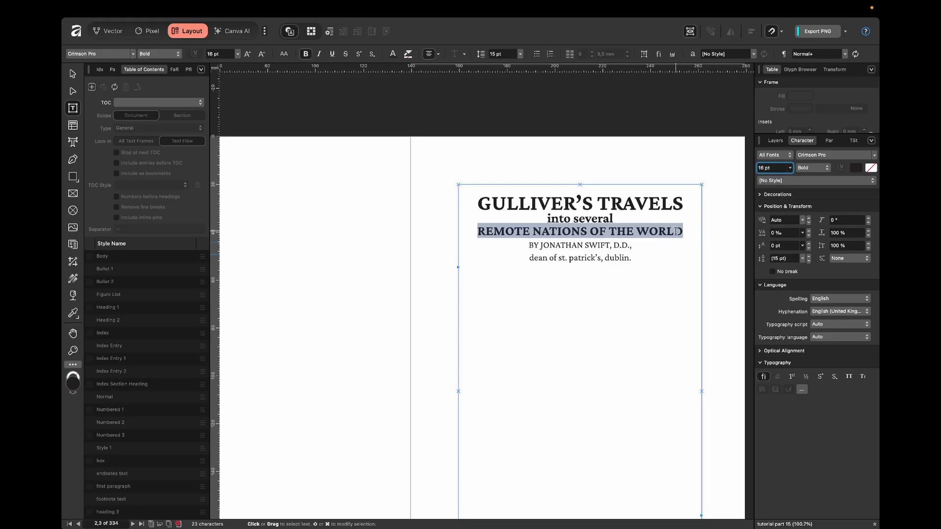
left_click(708, 240)
left_click(600, 231)
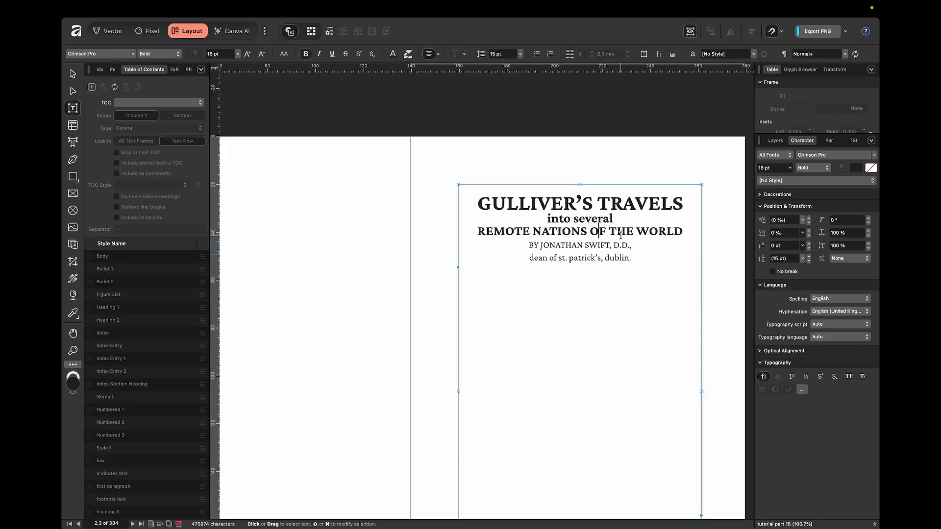
Step: Apply all caps to the "into several" line of the title page
left_click_drag(623, 217, 537, 218)
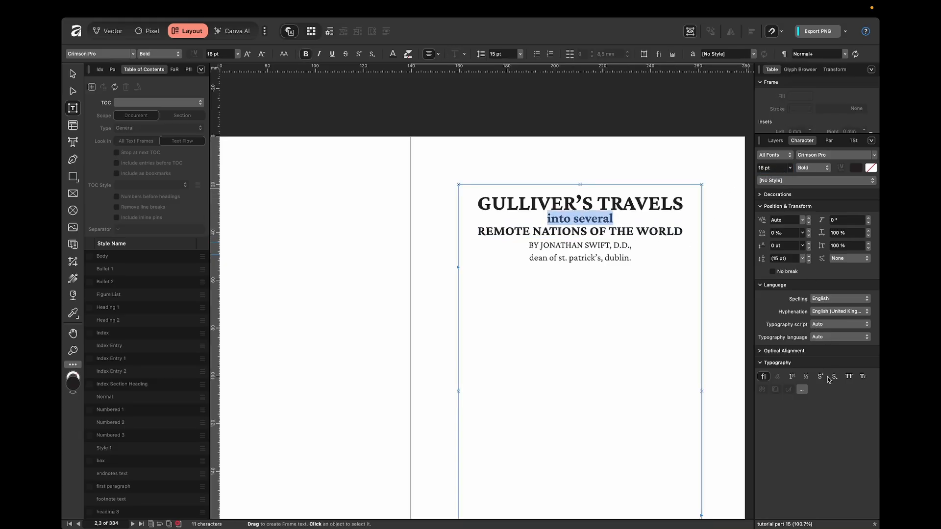
left_click(851, 378)
left_click(714, 236)
left_click(626, 219)
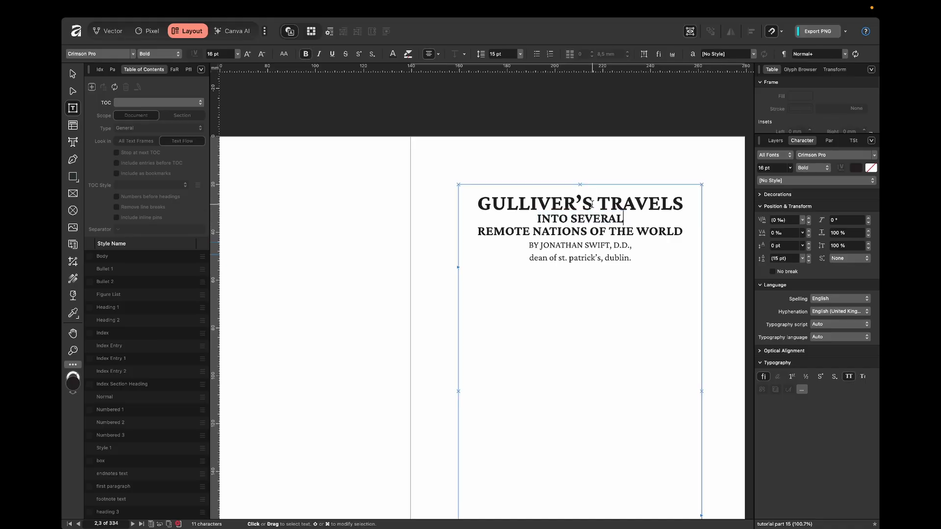
Step: Turn off baseline grid alignment for the lines of the title page
left_click_drag(594, 204, 597, 258)
left_click(827, 141)
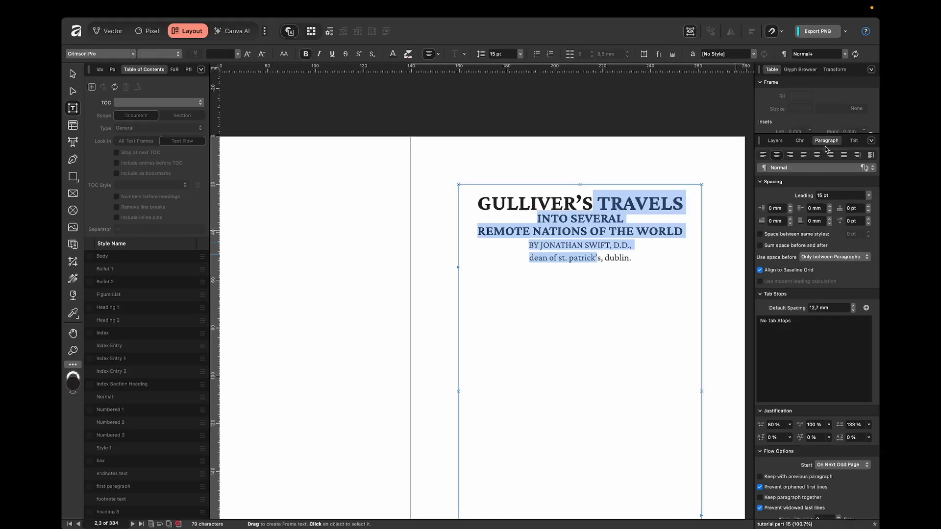
left_click(793, 273)
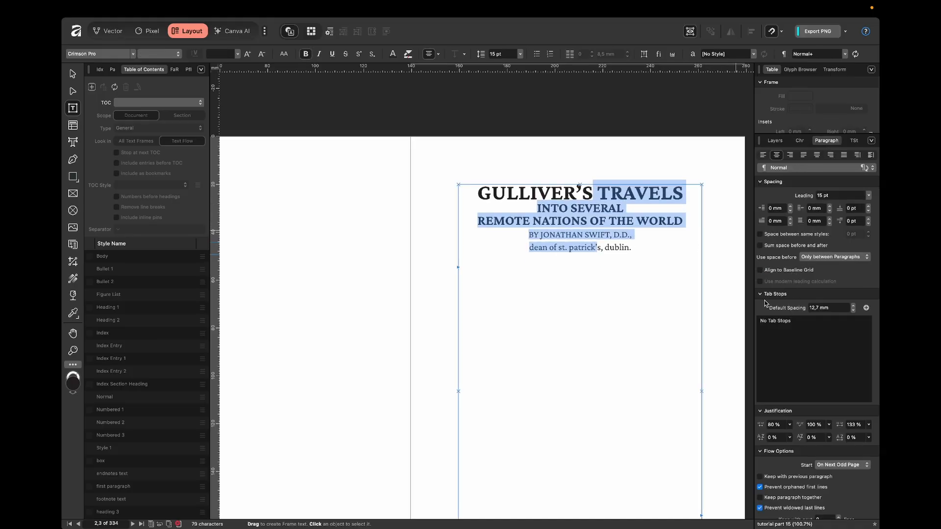
Step: Set the title paragraph's space before to 60 pt and apply space before Always
left_click(648, 192)
left_click(854, 208)
type("20")
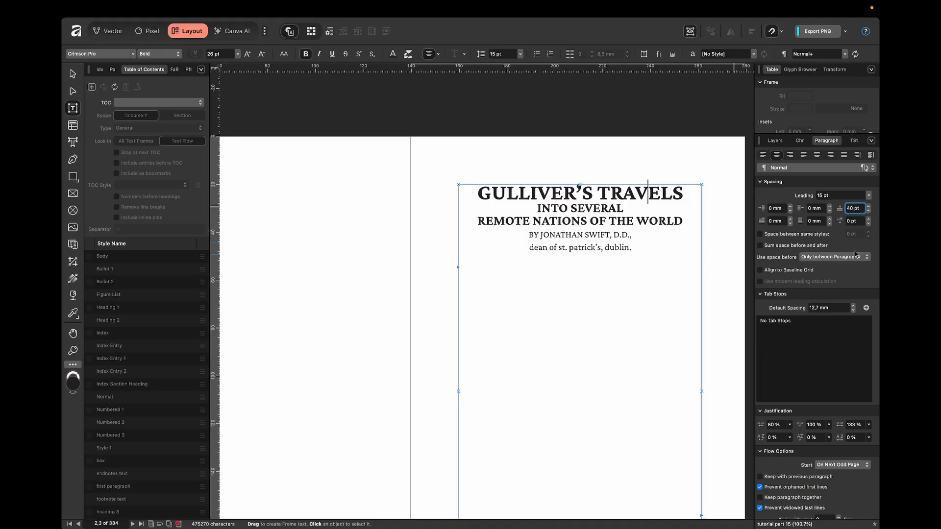
left_click(852, 257)
left_click(833, 256)
left_click(854, 209)
type("60")
key("Return")
left_click(716, 265)
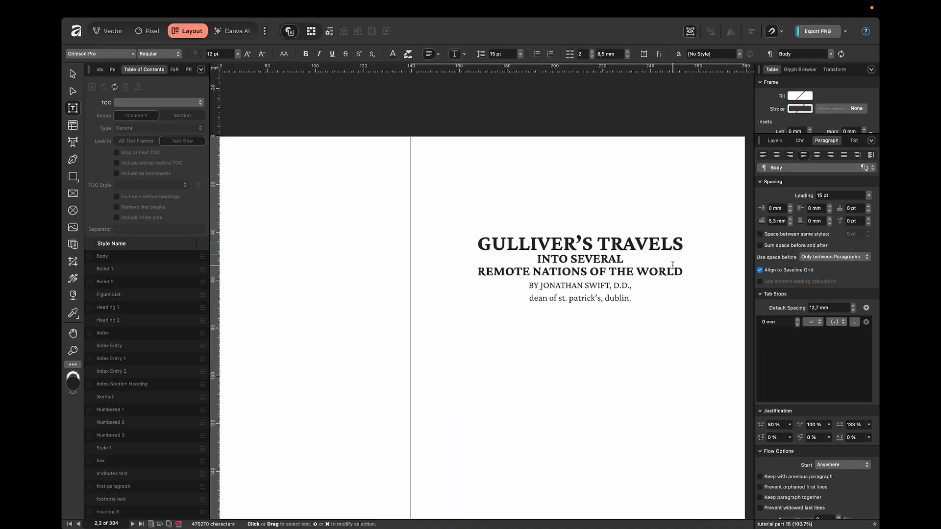
Step: Set the space after the title paragraph on the title page to 6 pt
mouse_move(627, 248)
left_mouse_down()
mouse_move(632, 271)
mouse_move(613, 246)
mouse_move(619, 260)
left_mouse_up()
left_click(854, 223)
key("Up")
key("Up")
key("Up")
key("Up")
key("Up")
key("Up")
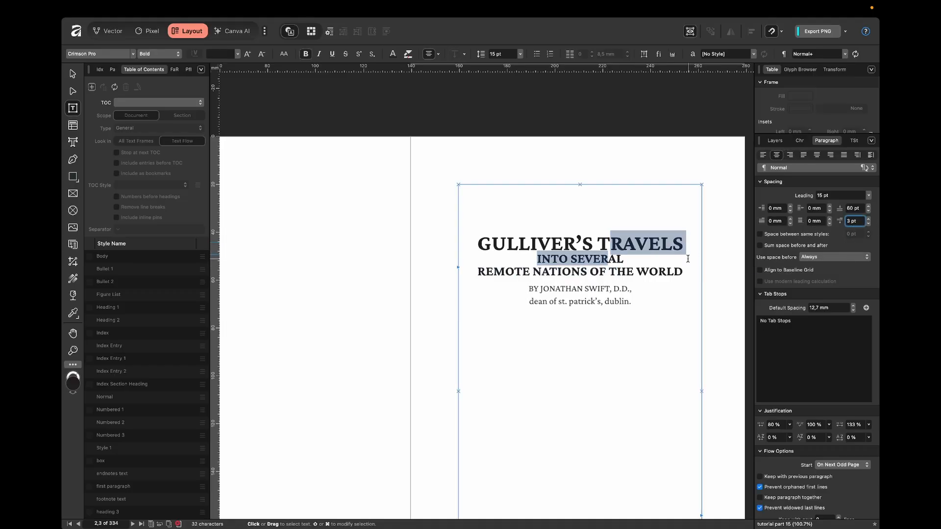
Step: Set the leading of the title paragraph to 20 pt, then increase it to 22 pt
left_click(635, 245)
left_click(829, 199)
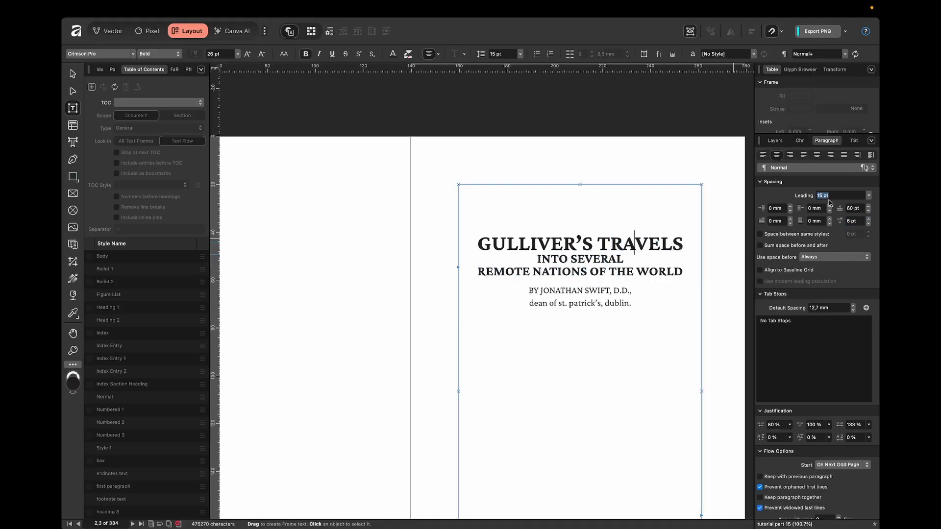
type("20")
key("Return")
left_click(714, 284)
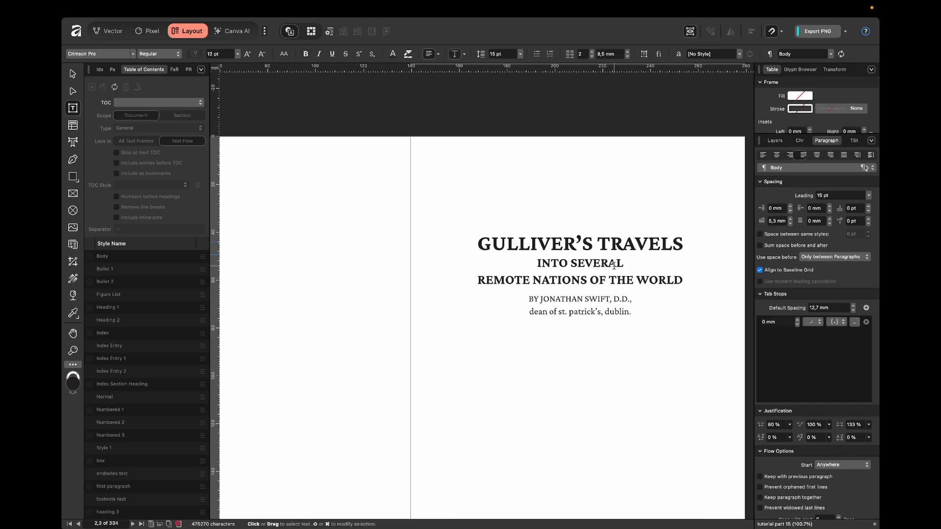
left_click(623, 243)
left_click(831, 195)
type("22")
key("Return")
left_click(723, 271)
scroll(724, 272, "down", 2)
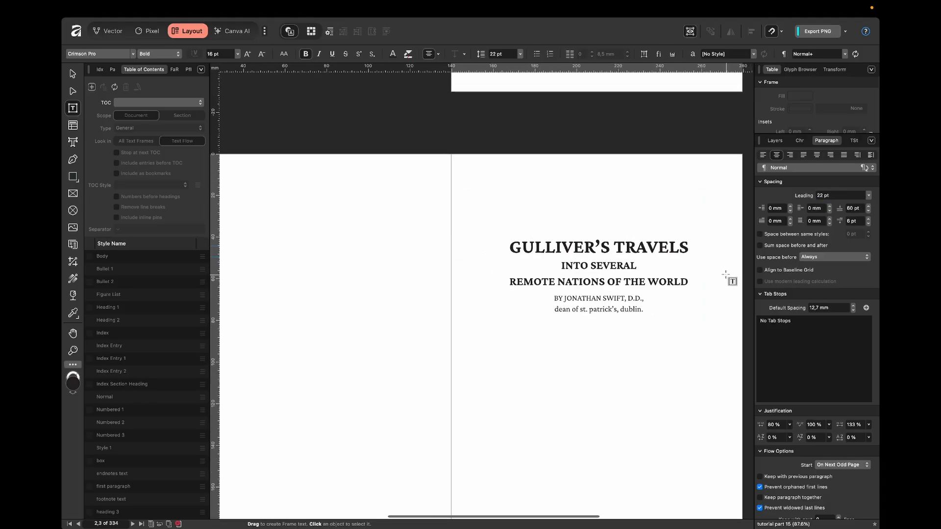
Step: Increase the title paragraph's space after to 338 pt to move the author lines to the foot of the title page
scroll(716, 273, "down", 3)
scroll(716, 273, "right", 4)
left_click(382, 242)
left_click(852, 222)
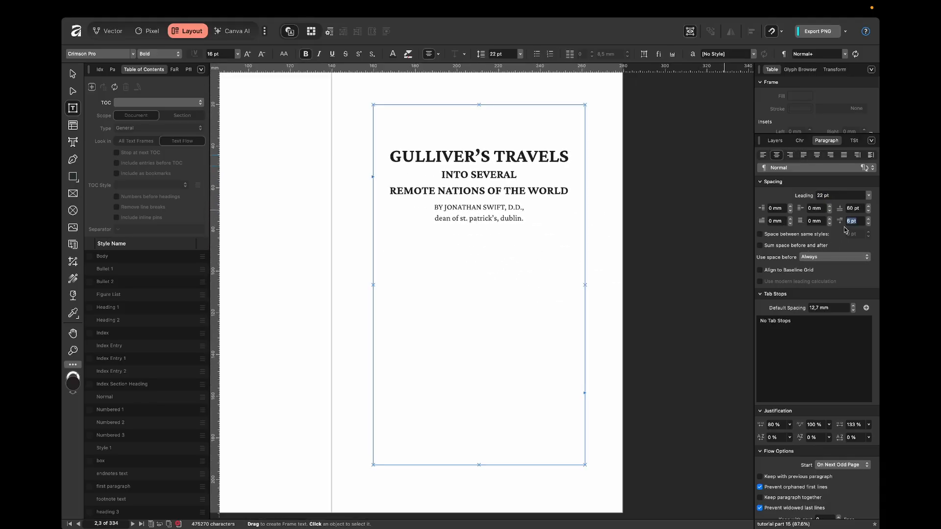
left_click_drag(471, 193, 519, 193)
left_click(545, 192)
left_click(495, 192)
key("shift+Up")
key("shift+Up")
key("shift+Up")
key("shift+Up")
key("shift+Up")
key("shift+Up")
key("shift+Up")
key("shift+Up")
key("shift+Up")
key("shift+Up")
key("shift+Up")
key("shift+Up")
key("shift+Up")
key("shift+Up")
key("shift+Up")
key("shift+Up")
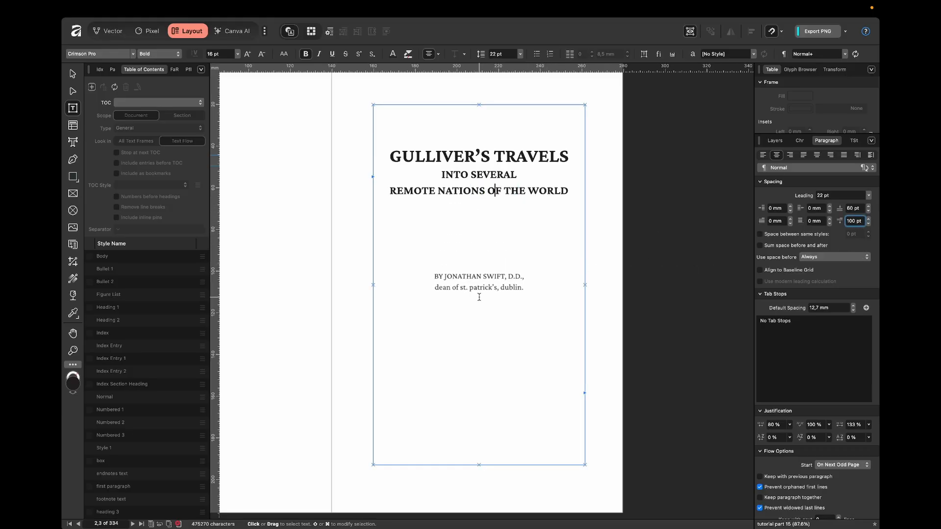
key("shift+Up")
key("shift+Up")
key("shift+Up")
key("shift+Up")
key("shift+Up")
key("shift+Up")
key("shift+Up")
key("shift+Up")
key("shift+Up")
key("shift+Up")
key("shift+Up")
key("shift+Up")
key("shift+Up")
key("shift+Up")
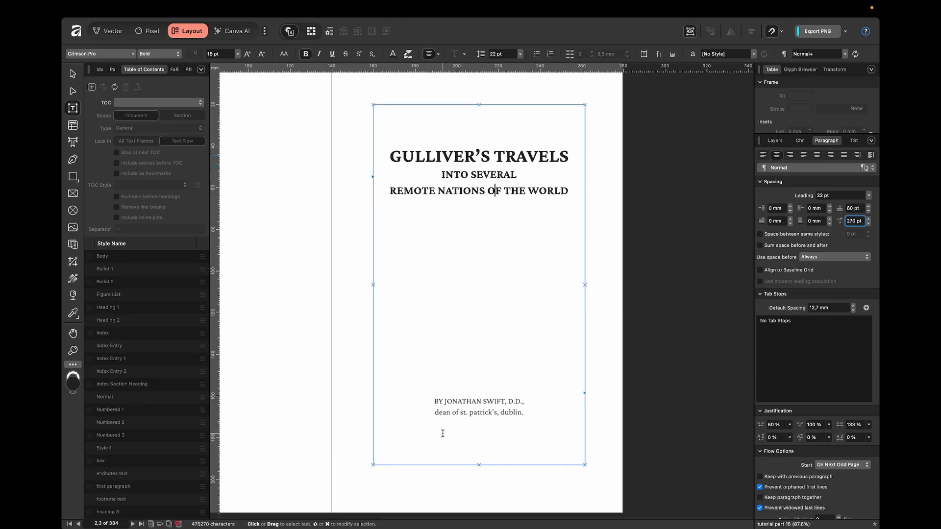
key("shift+Up")
key("shift+Up")
key("shift+Up")
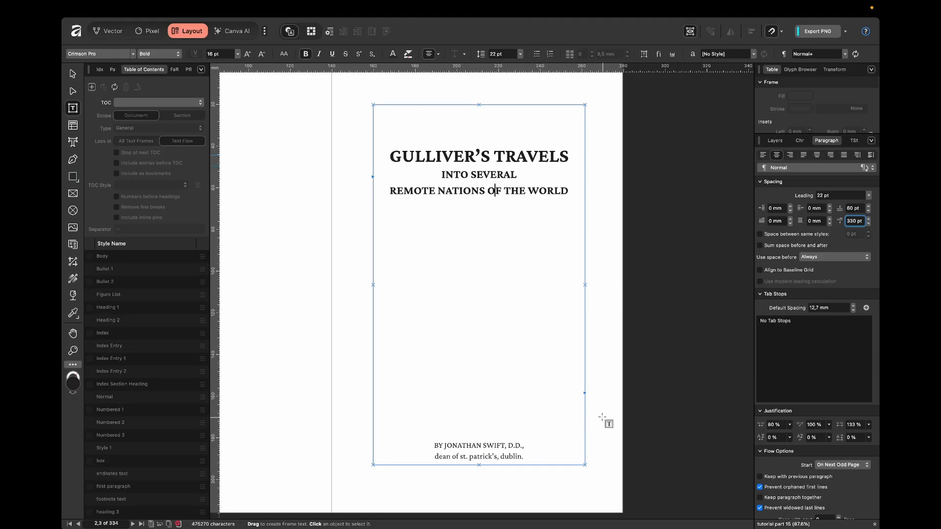
key("Up")
key("Up")
key("Up")
key("Up")
key("Up")
key("Up")
key("Up")
key("Down")
left_click(601, 367)
scroll(603, 364, "left", 2)
scroll(604, 362, "down", 3)
scroll(612, 360, "left", 2)
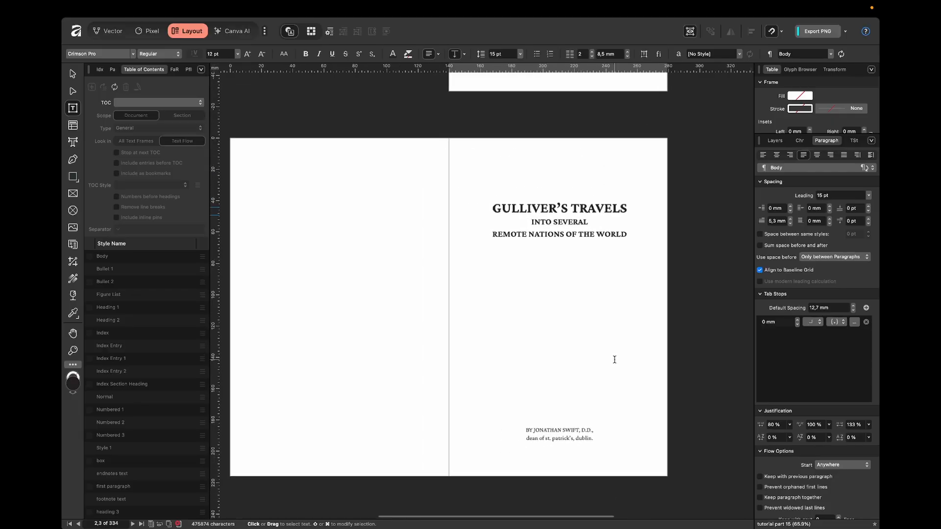
scroll(613, 359, "up", 1)
scroll(581, 301, "up", 1)
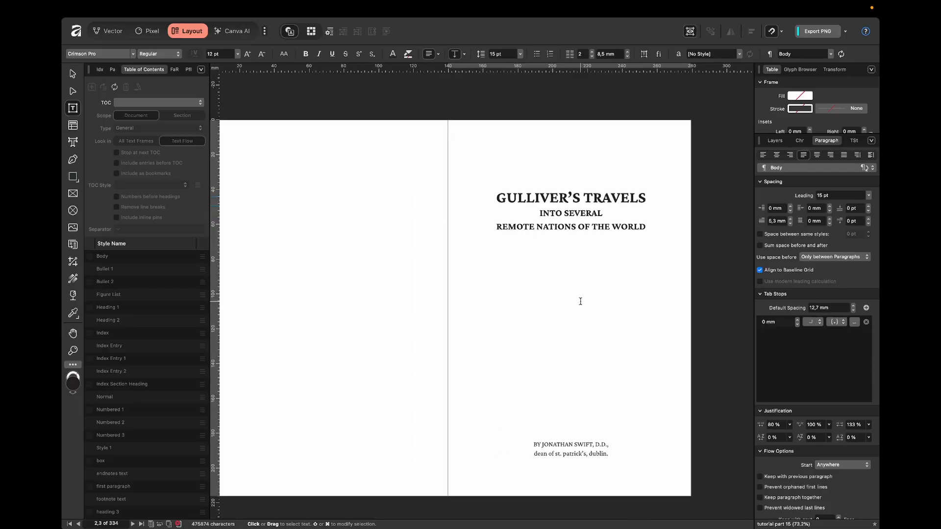
Step: Set the title paragraph's leading to 26 pt and its space after to 330 pt
left_click(567, 198)
left_click(823, 196)
type("2")
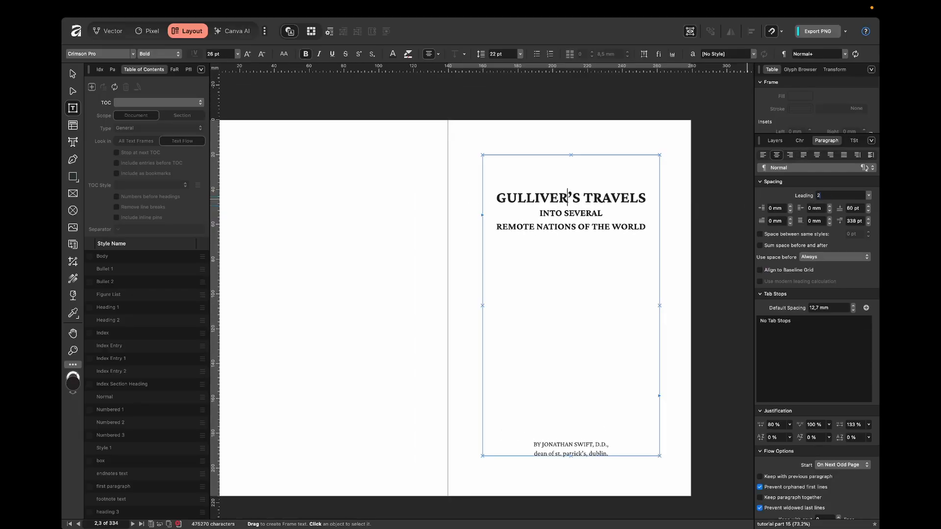
type("6")
key("Return")
left_click(853, 222)
type("330")
key("Return")
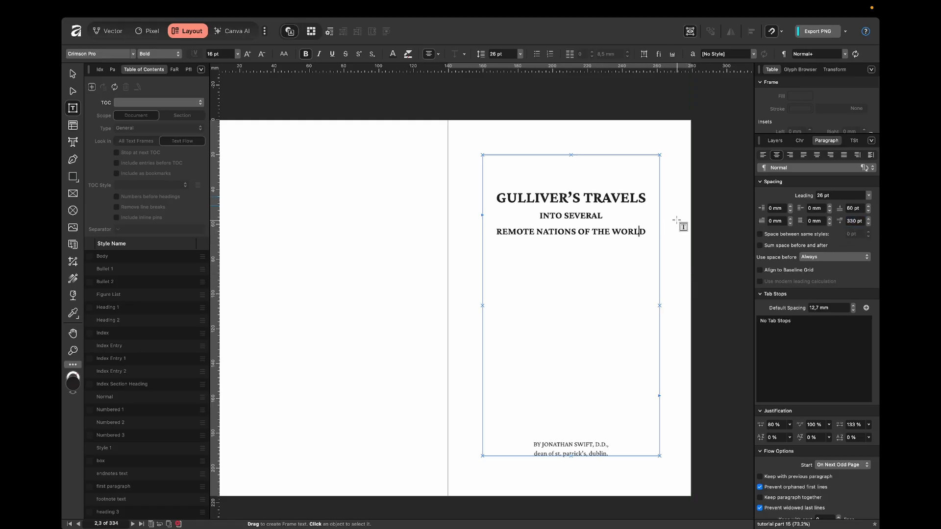
left_click(676, 220)
Step: Delete the GULLIVER'S TRAVELS title text from page 1, leaving the page blank
scroll(533, 260, "up", 10)
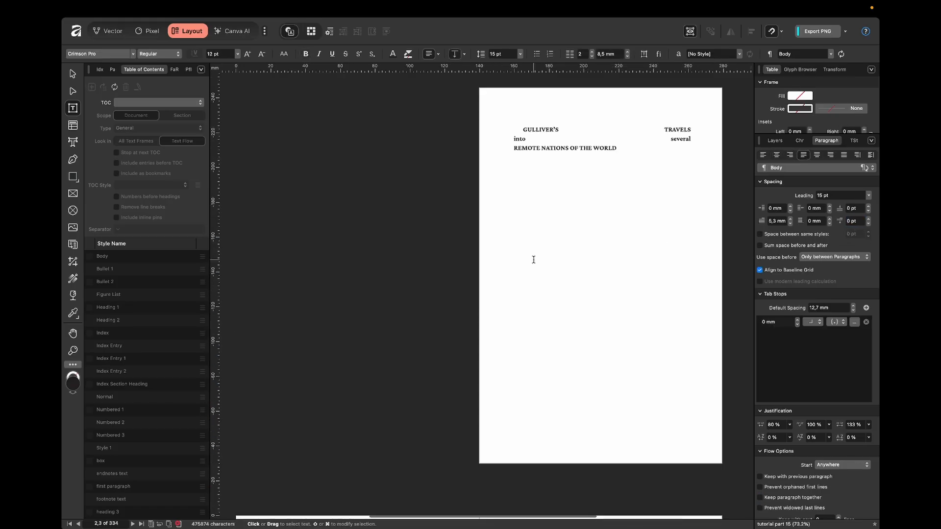
scroll(534, 260, "down", 3)
scroll(533, 260, "down", 2)
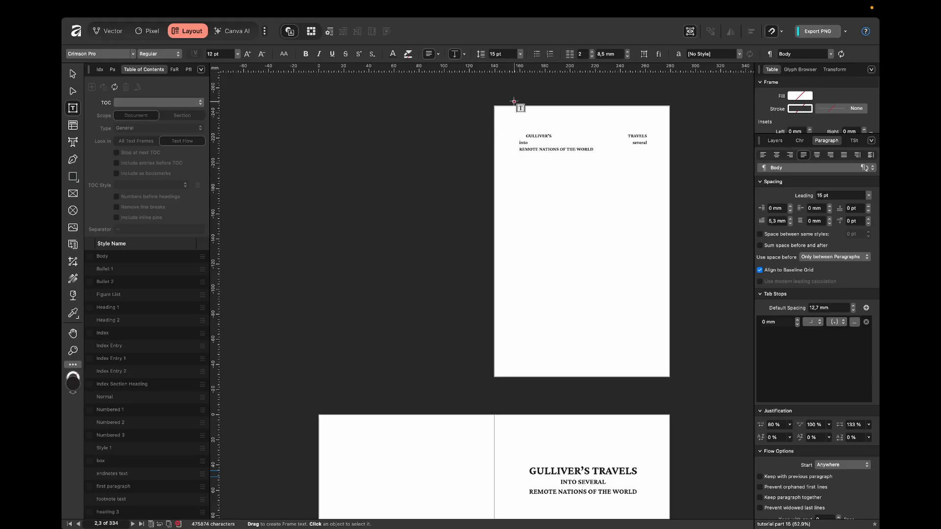
left_click(542, 154)
left_click(690, 149)
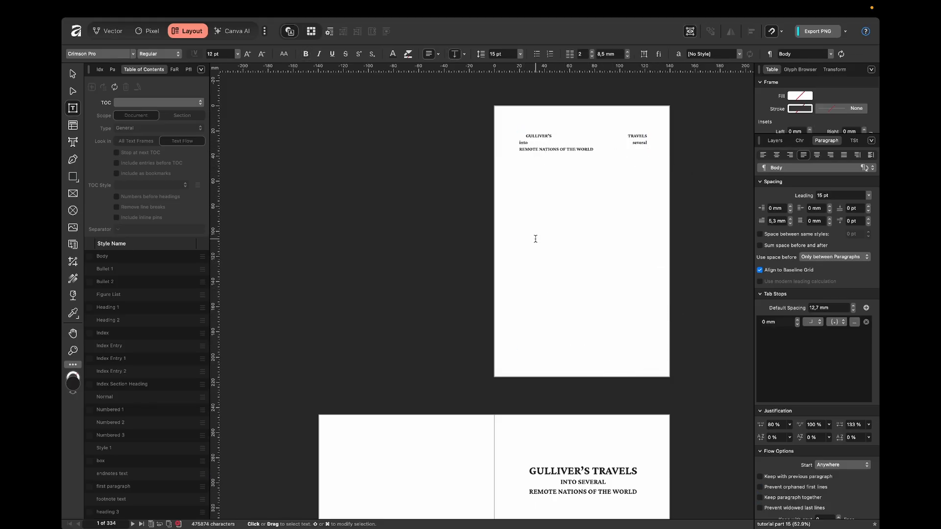
left_click(600, 151)
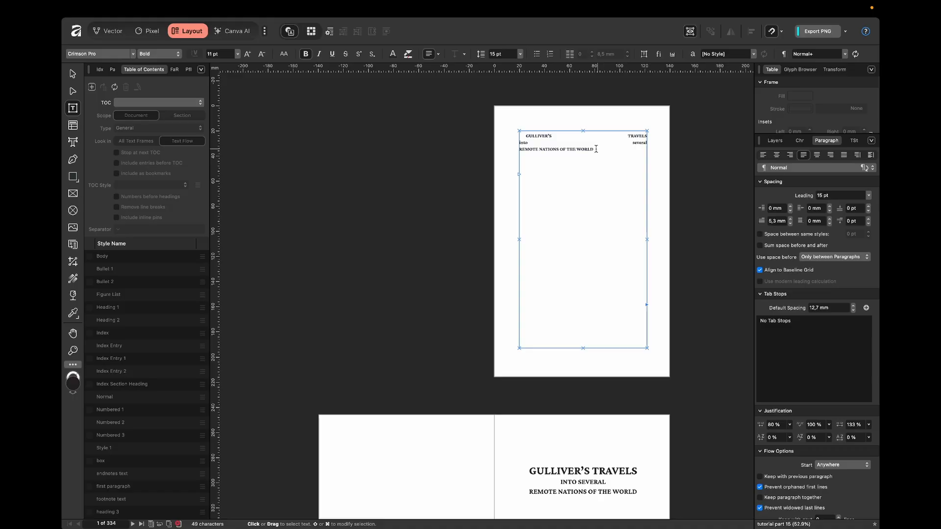
left_click_drag(596, 149, 535, 137)
key("BackSpace")
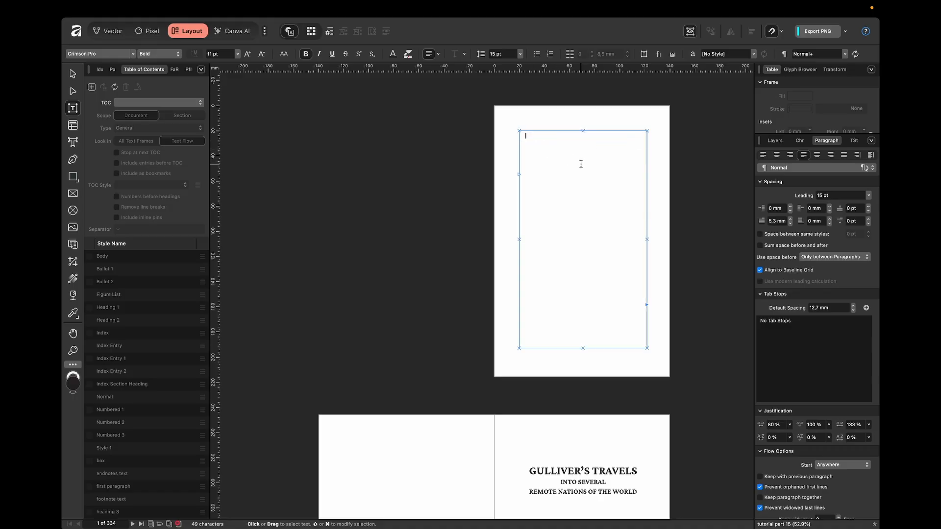
left_click(677, 154)
scroll(601, 231, "down", 1)
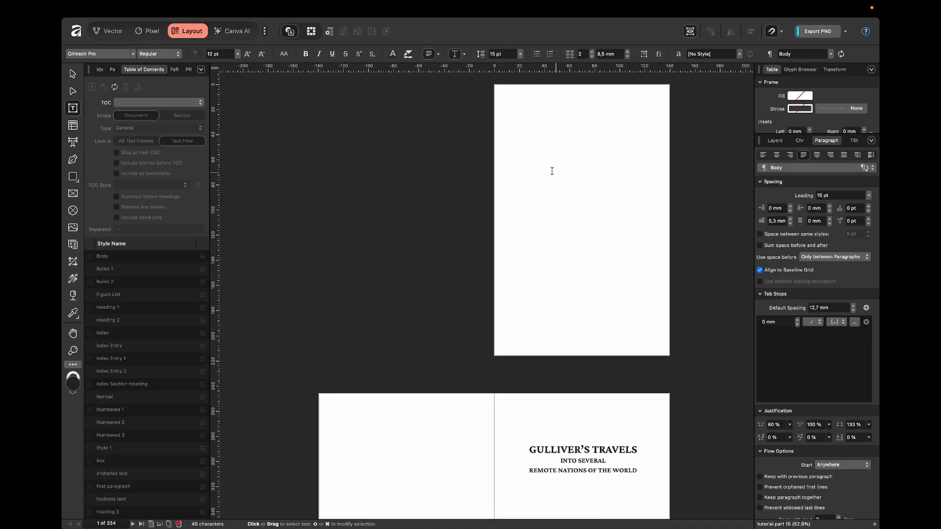
scroll(532, 126, "up", 1)
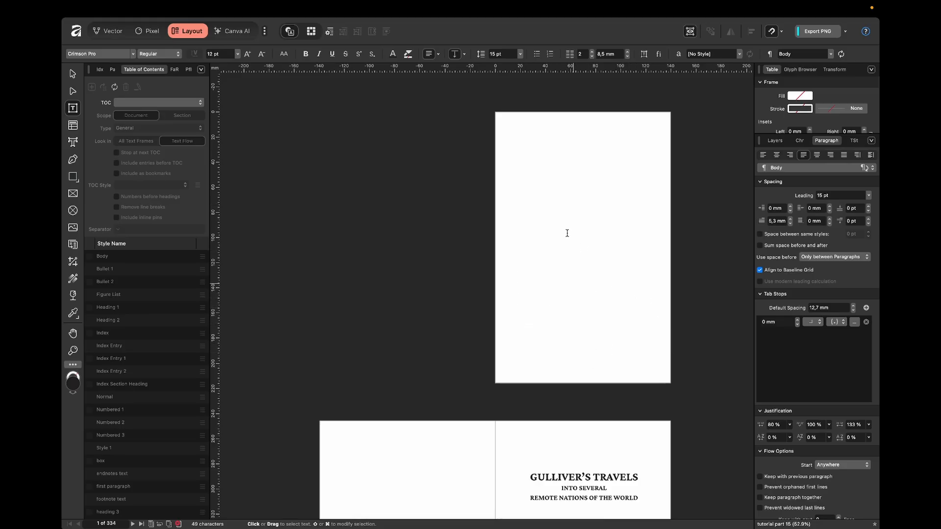
left_click(556, 184)
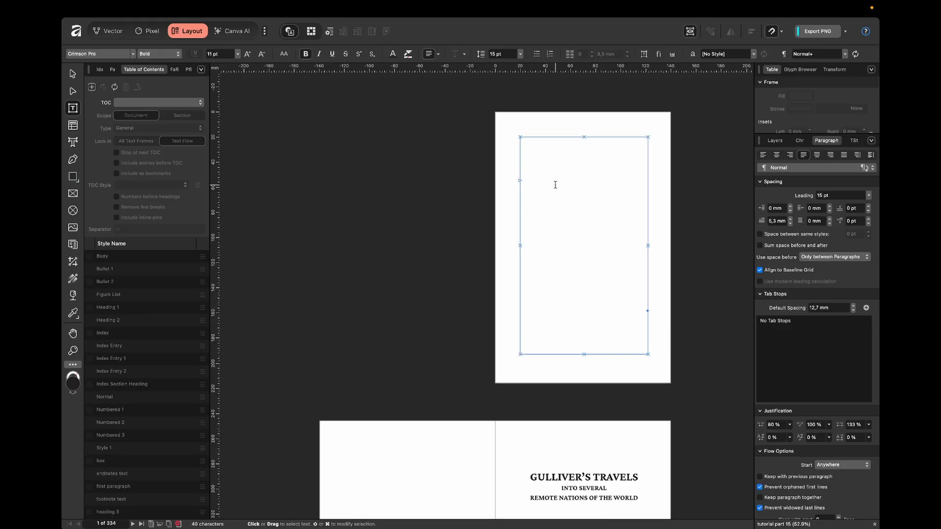
left_click(692, 189)
scroll(545, 231, "down", 1)
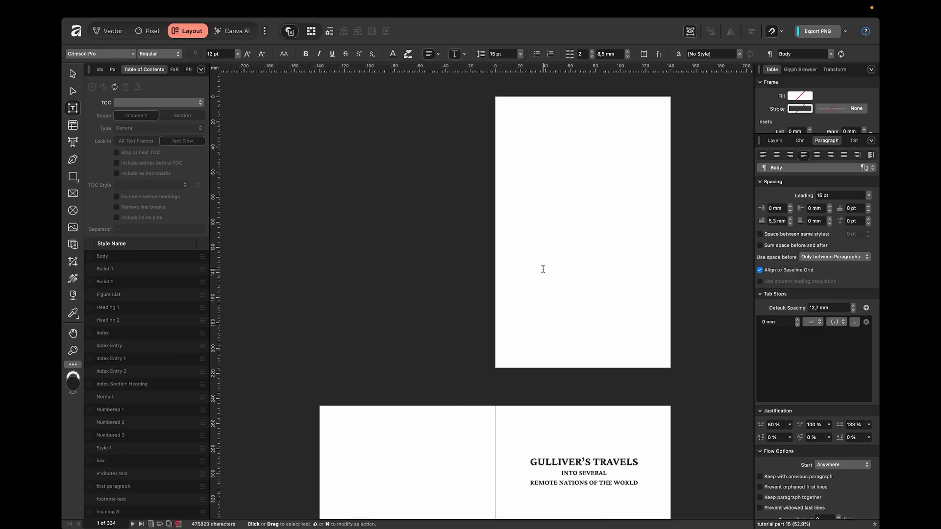
scroll(540, 267, "down", 3)
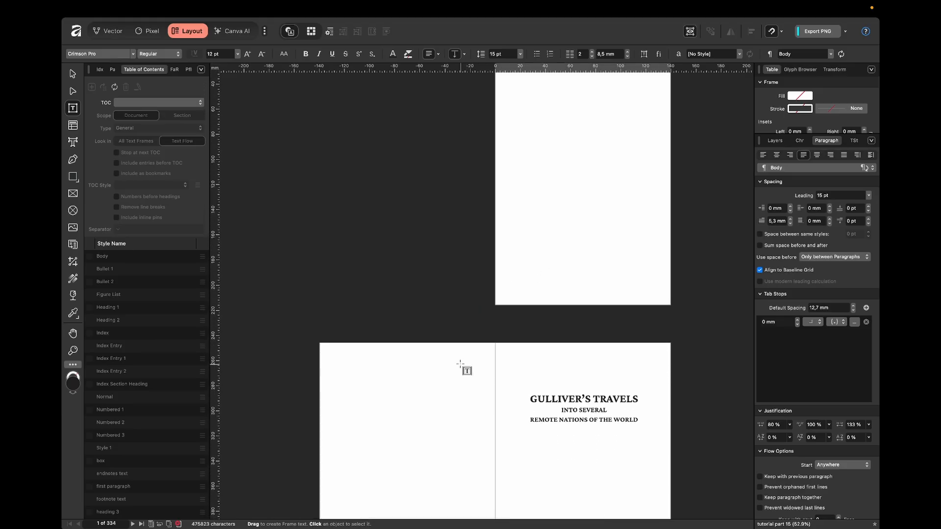
Step: Paste the copyright notice into the empty text frame on the page facing the Table of Contents
scroll(461, 364, "down", 6)
scroll(573, 312, "down", 1)
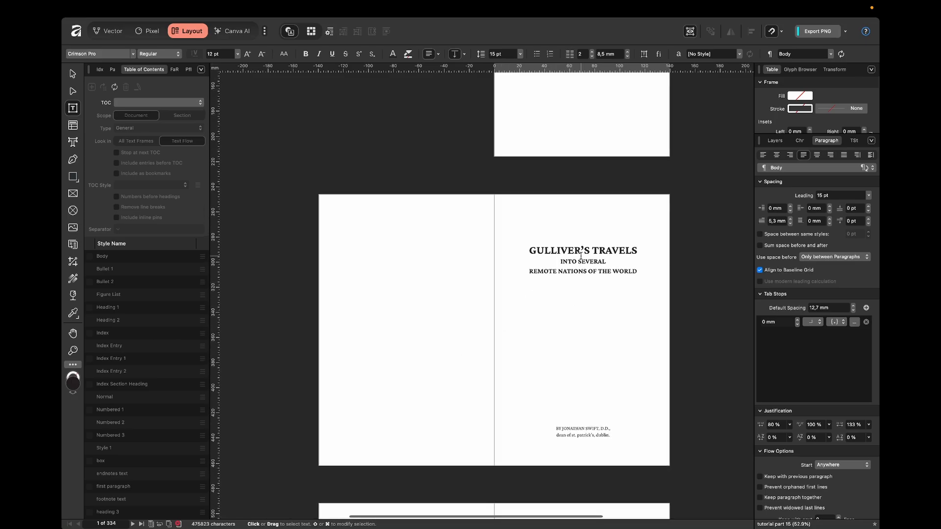
scroll(588, 304, "up", 3)
scroll(612, 326, "down", 1)
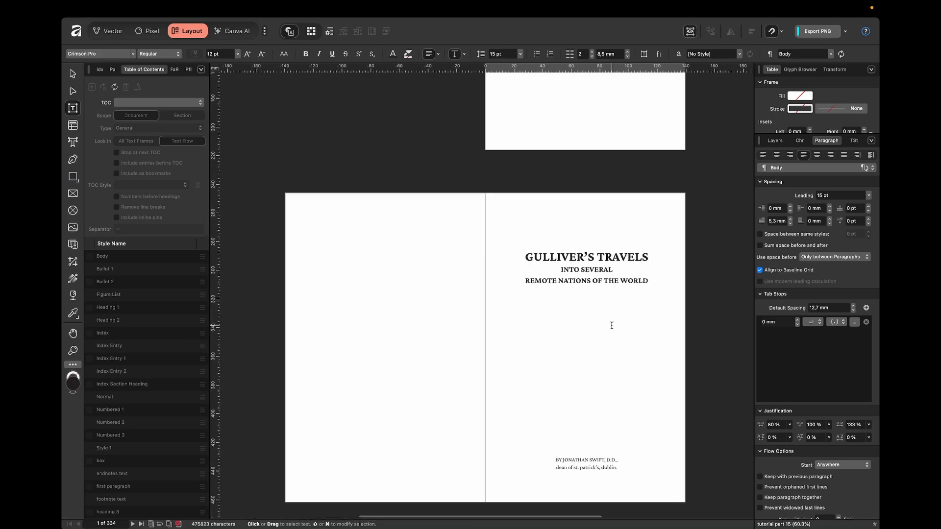
scroll(514, 309, "down", 16)
left_click(390, 291)
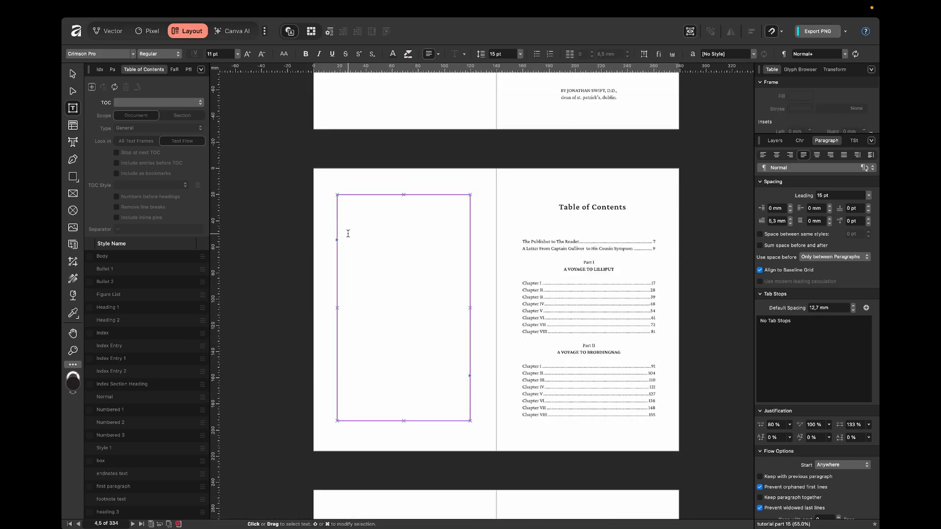
scroll(360, 230, "up", 2)
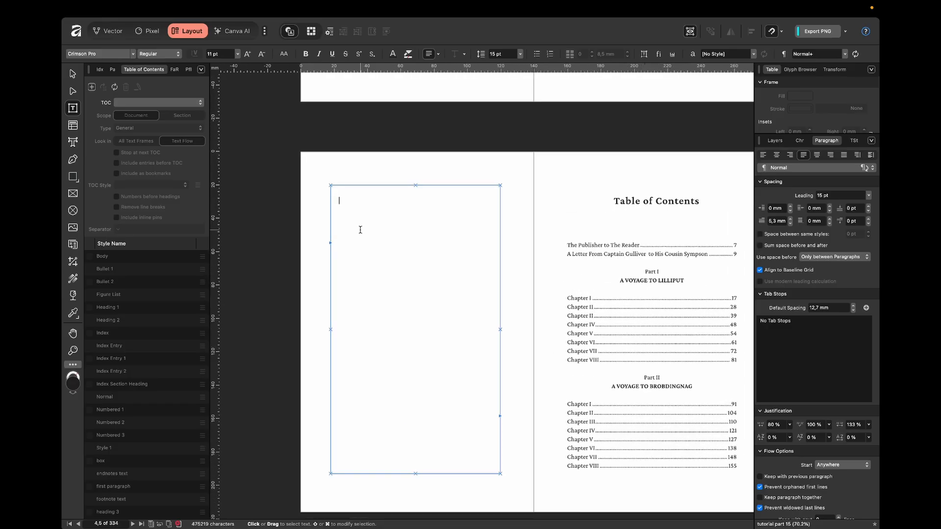
scroll(343, 186, "up", 1)
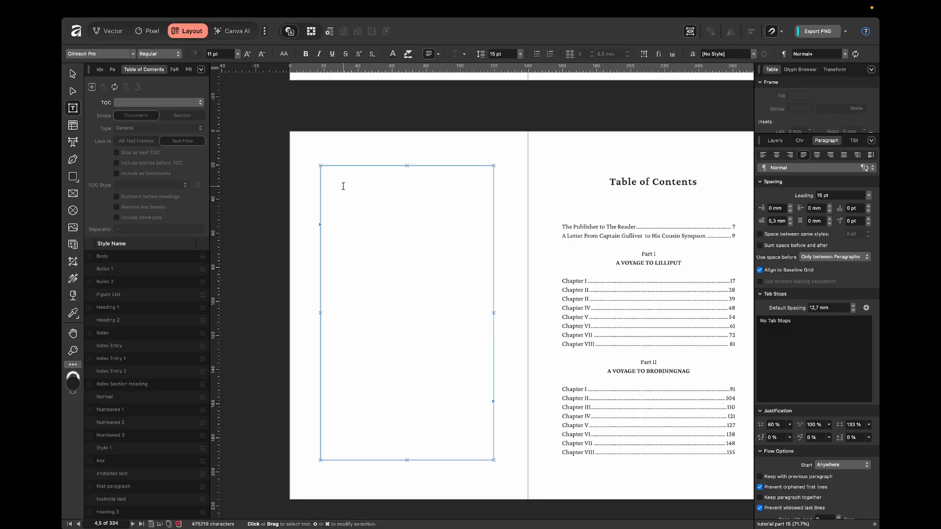
key("super+v")
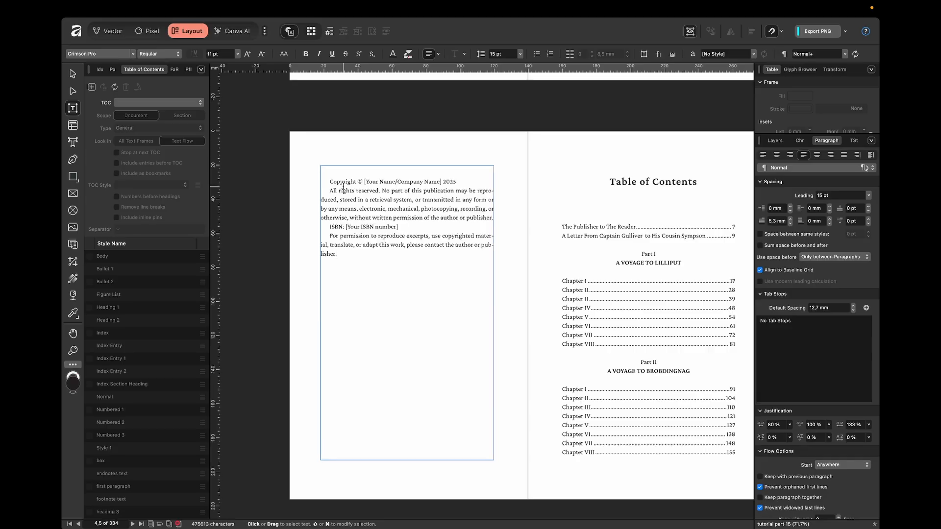
scroll(343, 187, "up", 3)
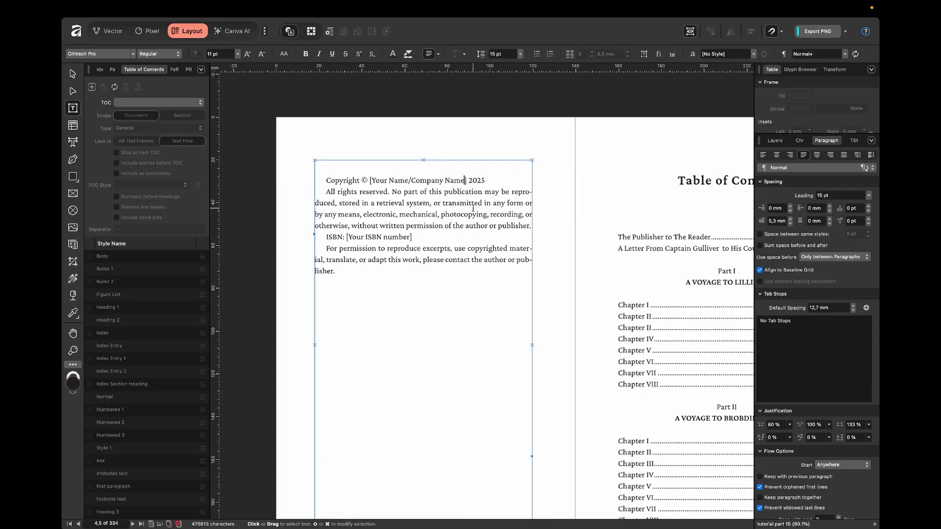
scroll(479, 193, "up", 4)
scroll(483, 204, "right", 2)
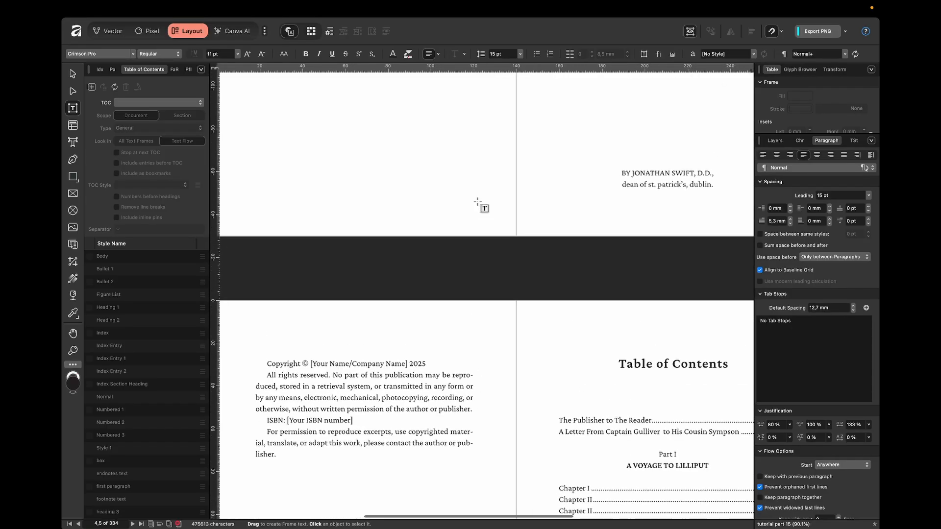
Step: Replace the name placeholder in the copyright line with Jonathan Swift and remove the year 2025
left_click(392, 363)
key("alt+shift+Left")
key("alt+shift+Left")
key("alt+shift+Left")
key("alt+shift+Left")
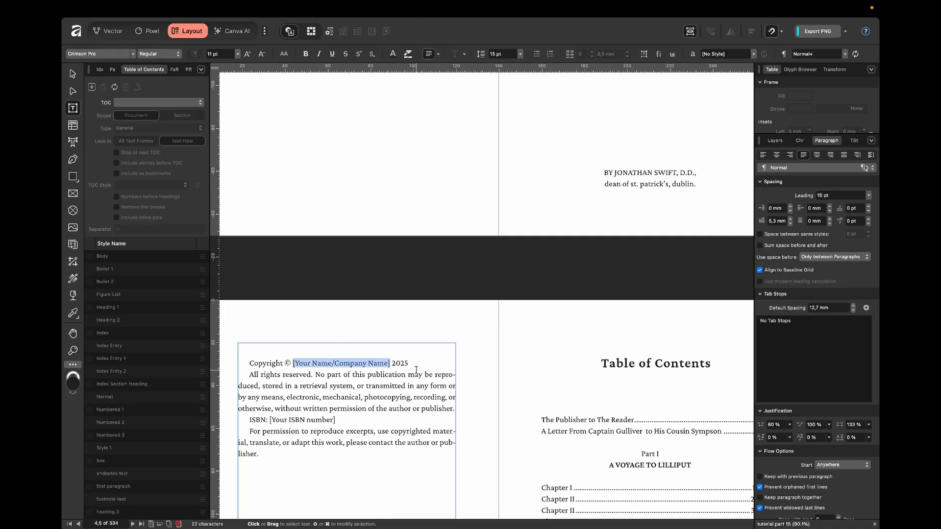
key("BackSpace")
type("Jonathan")
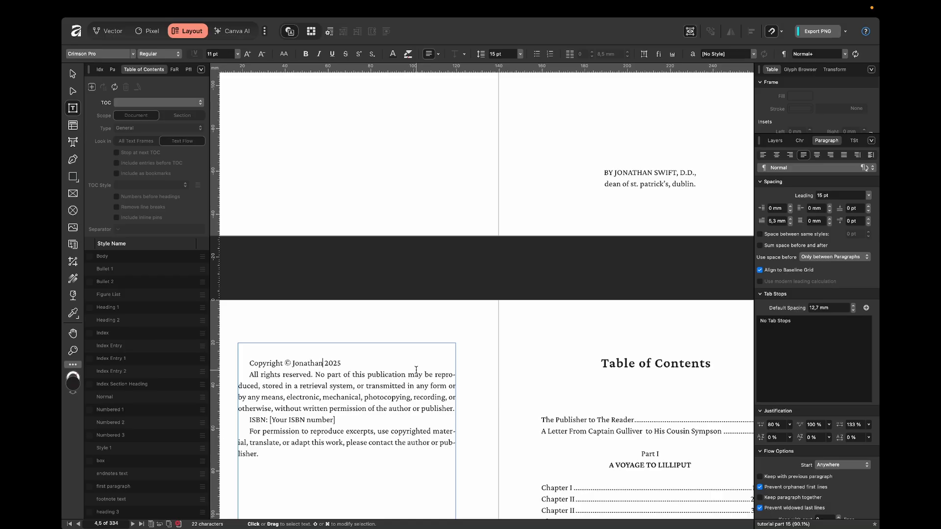
type(" Swift")
key("shift+End")
key("BackSpace")
Step: Delete the ISBN placeholder line and its empty paragraph from the copyright notice
scroll(416, 370, "down", 1)
left_click_drag(345, 394, 228, 394)
key("BackSpace")
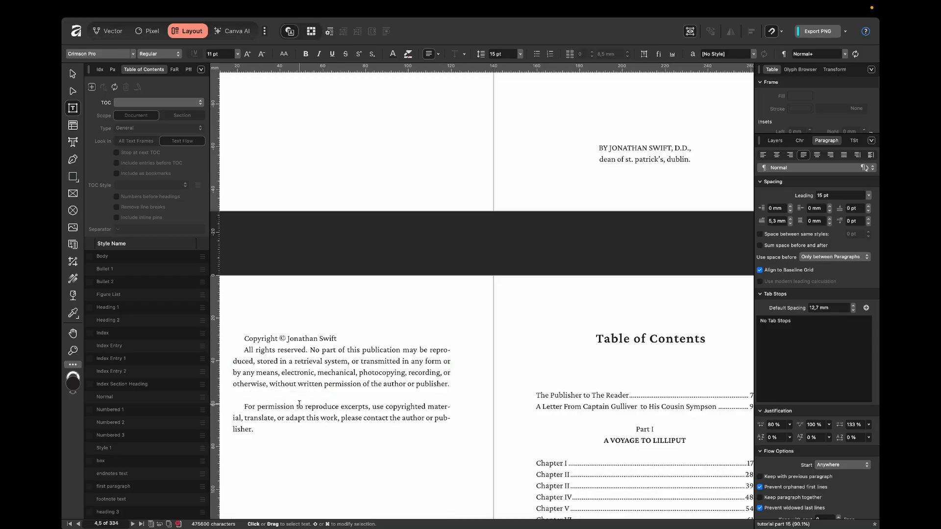
key("BackSpace")
Step: Set the first-line indent of all copyright paragraphs to 0 mm
left_click_drag(278, 338, 275, 395)
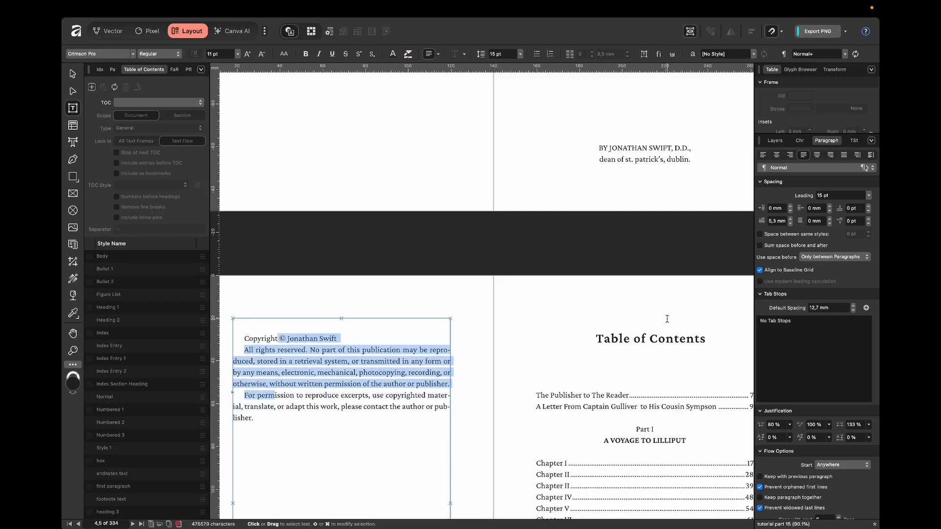
left_click(780, 222)
type("0")
key("Return")
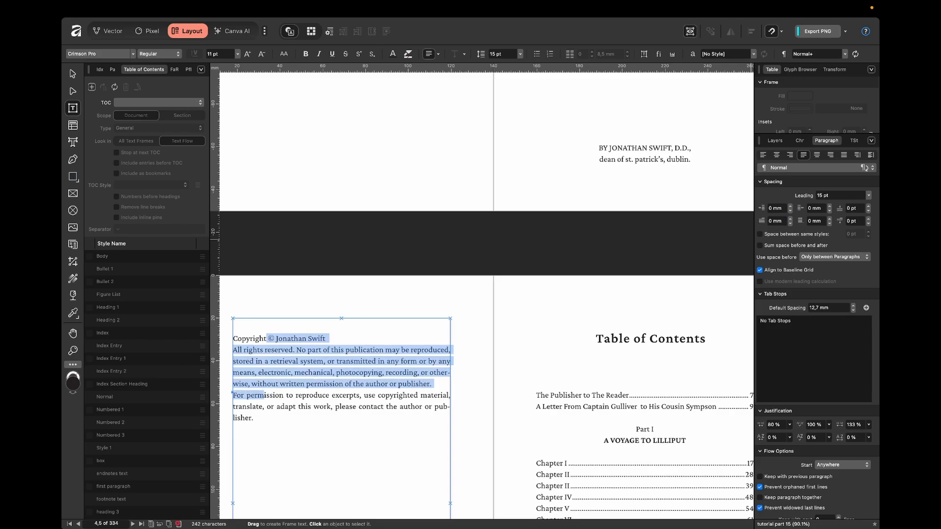
Step: Reduce the font size of the entire copyright notice to 9 pt
scroll(393, 401, "left", 3)
left_click_drag(395, 423, 336, 338)
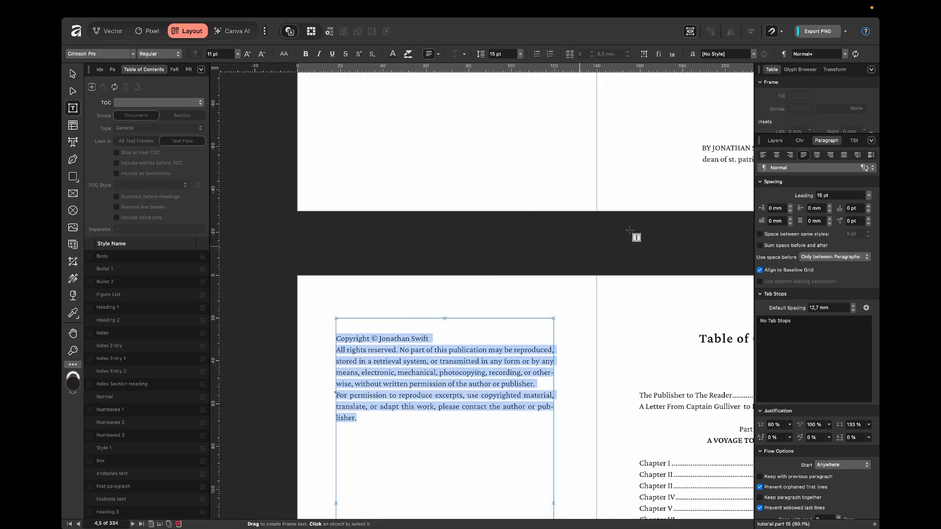
left_click(800, 141)
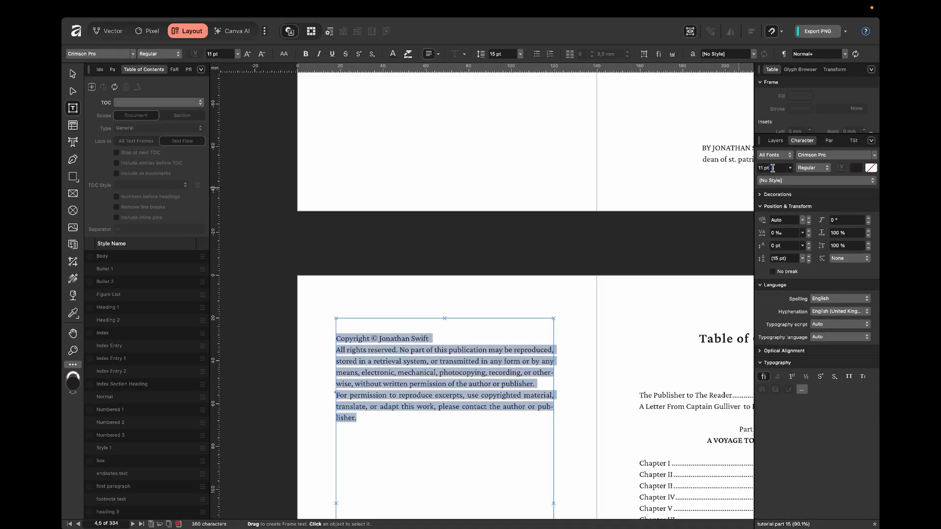
type("9")
key("Return")
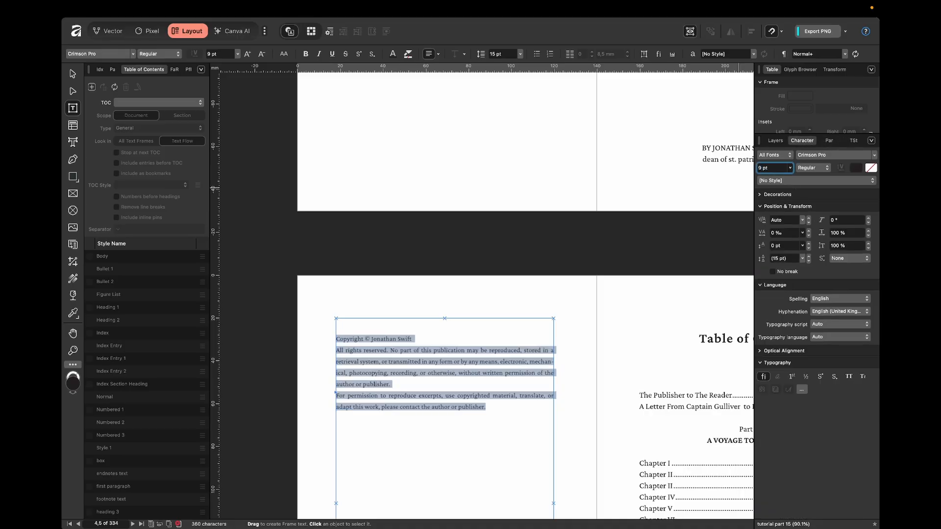
Step: Take the copyright notice off the baseline grid and set its leading to 10 pt
left_click(830, 142)
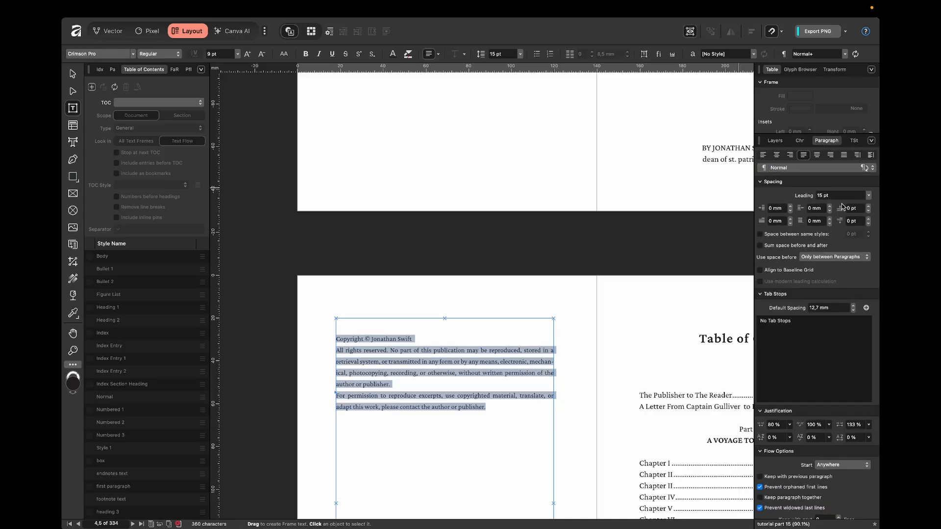
type("10")
key("Return")
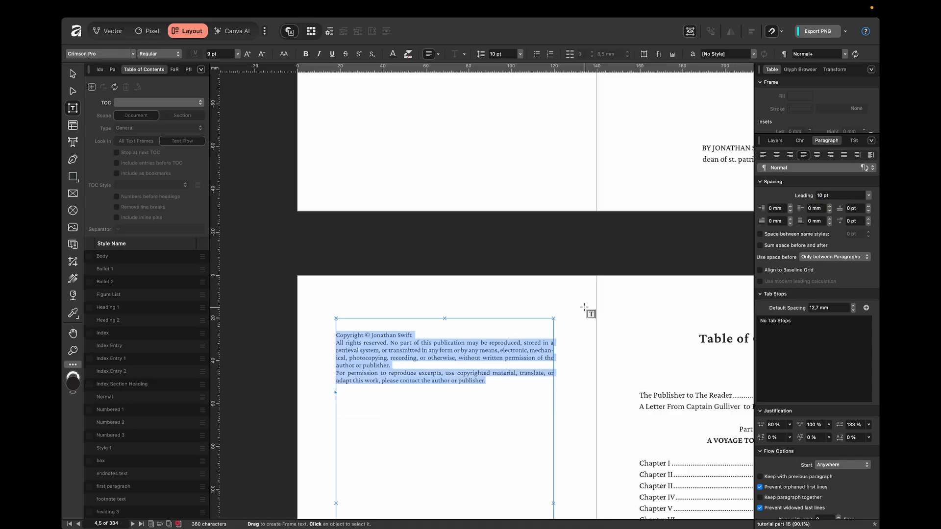
Step: Left-align all the paragraphs of the copyright notice
scroll(660, 284, "down", 2)
left_click(764, 156)
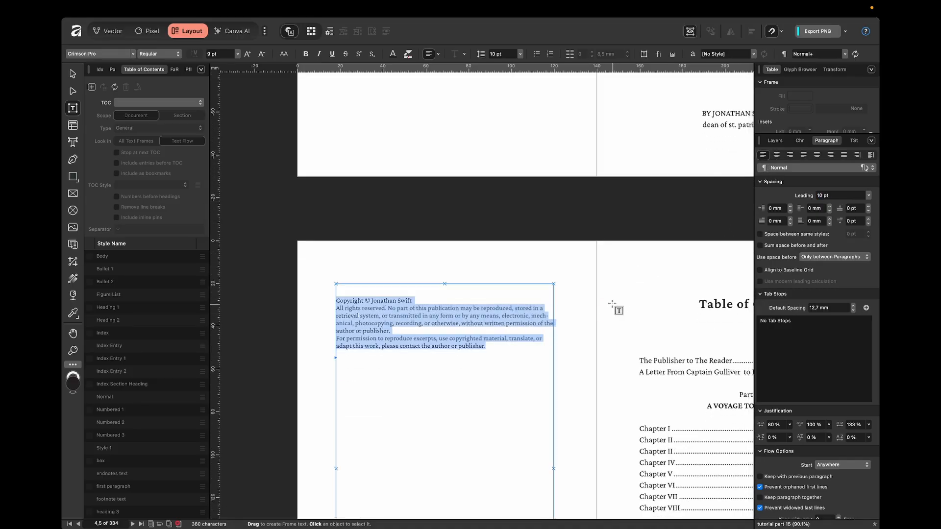
left_click(566, 321)
scroll(415, 302, "down", 2)
scroll(415, 302, "down", 2)
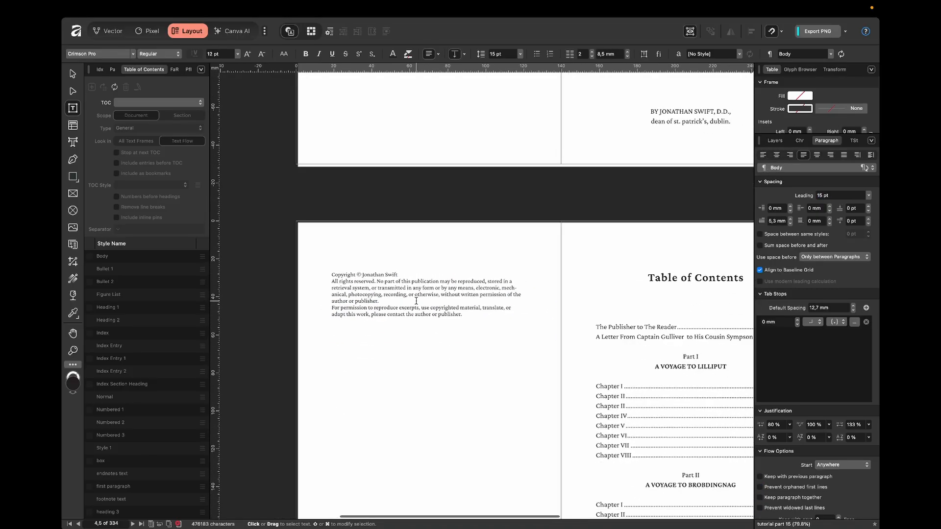
Step: Set the space after the copyright paragraphs to 5 pt, after trying 10 pt and 8 pt
scroll(415, 309, "down", 10)
scroll(415, 321, "up", 6)
left_click_drag(385, 123, 384, 161)
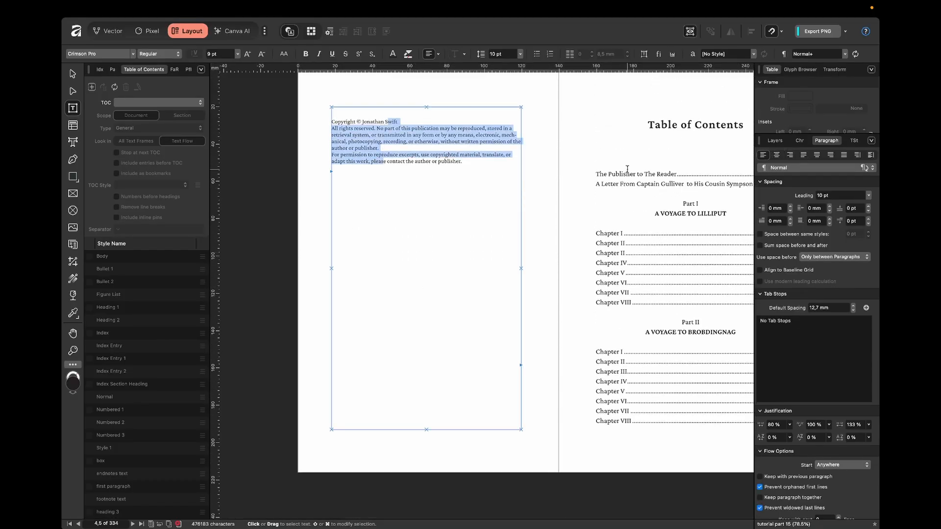
left_click(853, 222)
type("10")
key("Return")
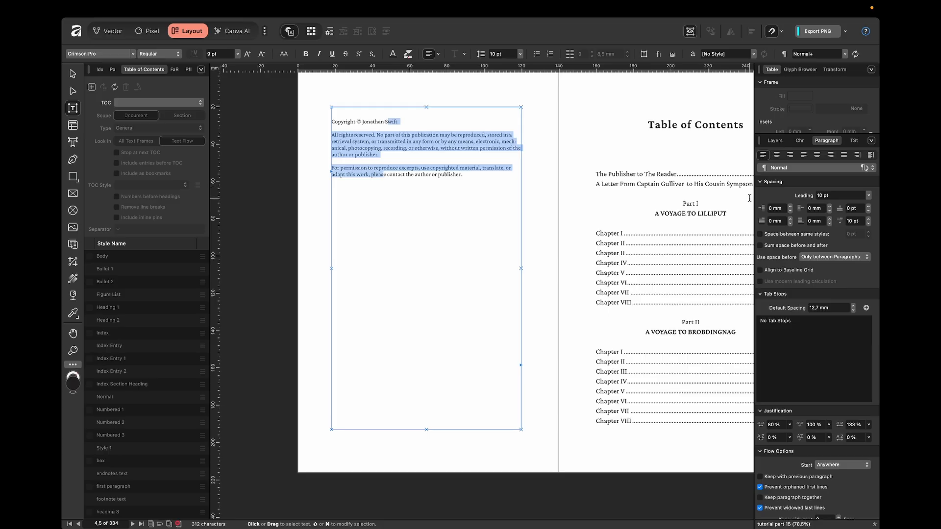
left_click(860, 220)
type("8")
key("Return")
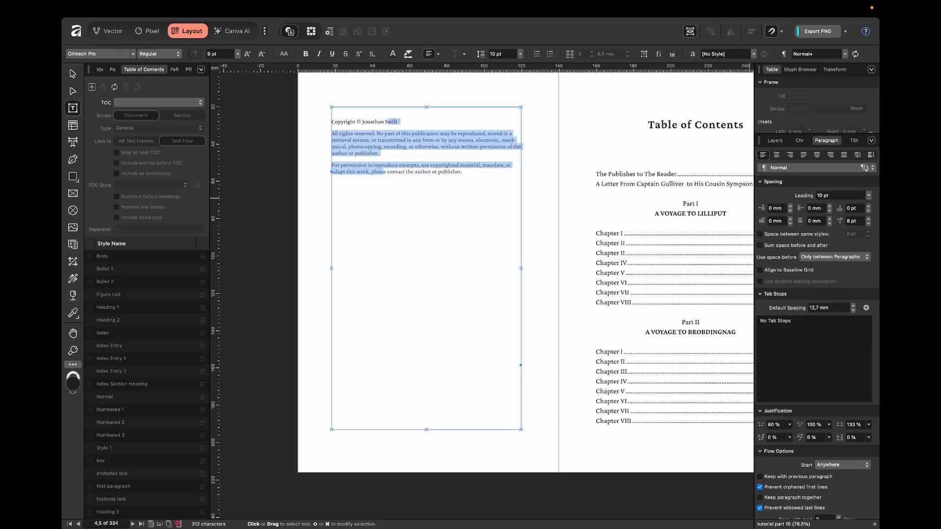
left_click(860, 220)
type("5")
key("Return")
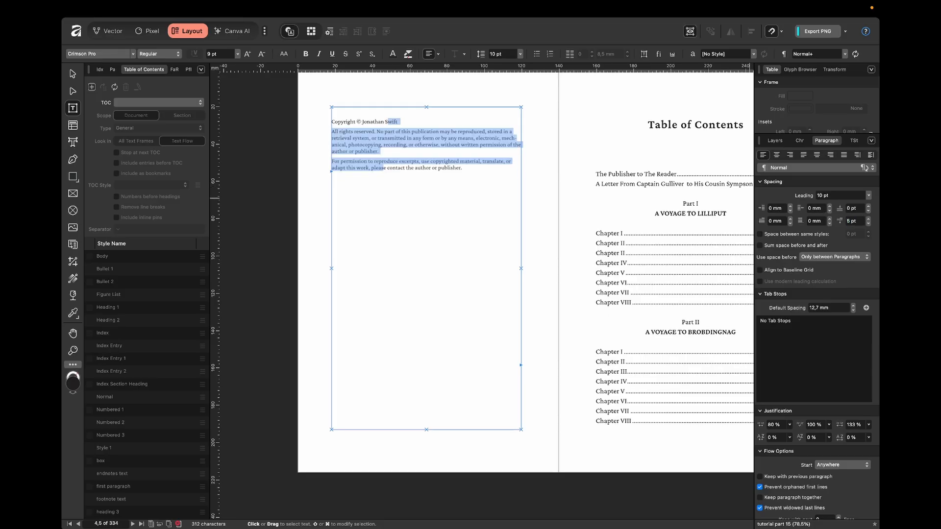
left_click(533, 188)
Step: Increase the space before the first copyright line to 395 pt so the notice sits at the foot of its text frame
left_click(392, 120)
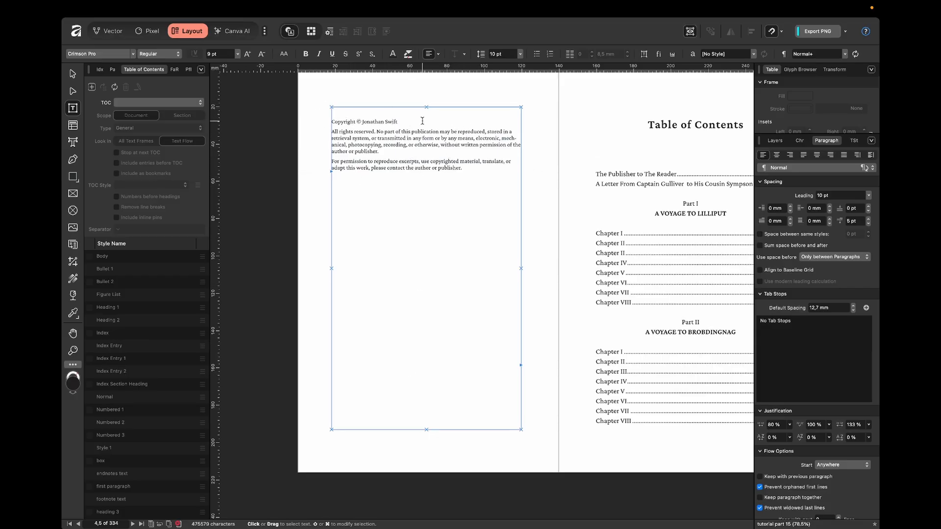
left_click(394, 132)
left_click(852, 208)
key("shift+Up")
key("shift+Up")
key("shift+Up")
key("shift+Up")
key("shift+Up")
key("shift+Up")
key("shift+Up")
key("shift+Up")
key("shift+Up")
key("shift+Up")
key("shift+Up")
key("shift+Up")
key("shift+Up")
key("shift+Up")
key("shift+Up")
key("shift+Up")
key("shift+Up")
key("shift+Up")
key("shift+Up")
key("shift+Up")
key("shift+Up")
key("shift+Up")
key("shift+Up")
key("shift+Up")
key("shift+Up")
key("shift+Up")
key("shift+Up")
key("shift+Up")
key("shift+Up")
key("shift+Up")
key("shift+Up")
key("shift+Up")
key("shift+Up")
key("shift+Up")
key("shift+Up")
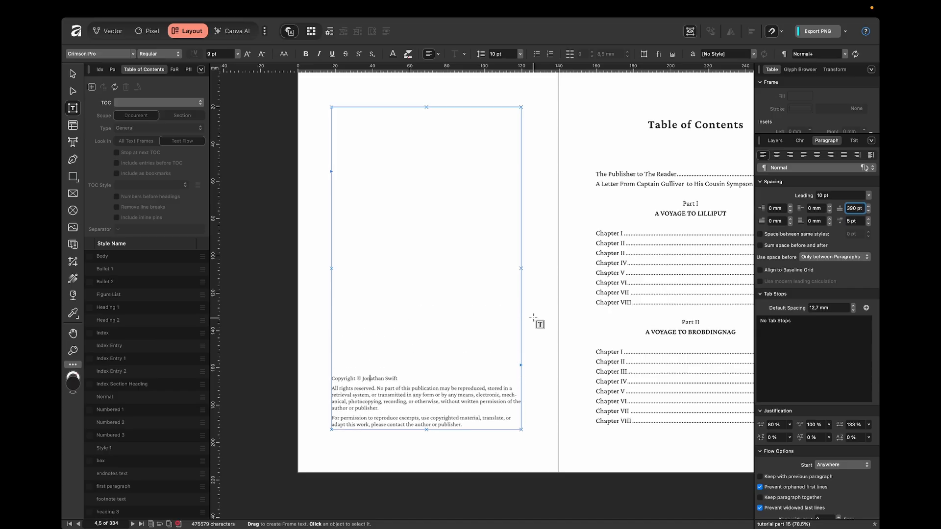
key("Up")
key("Up")
key("Up")
key("Up")
key("Up")
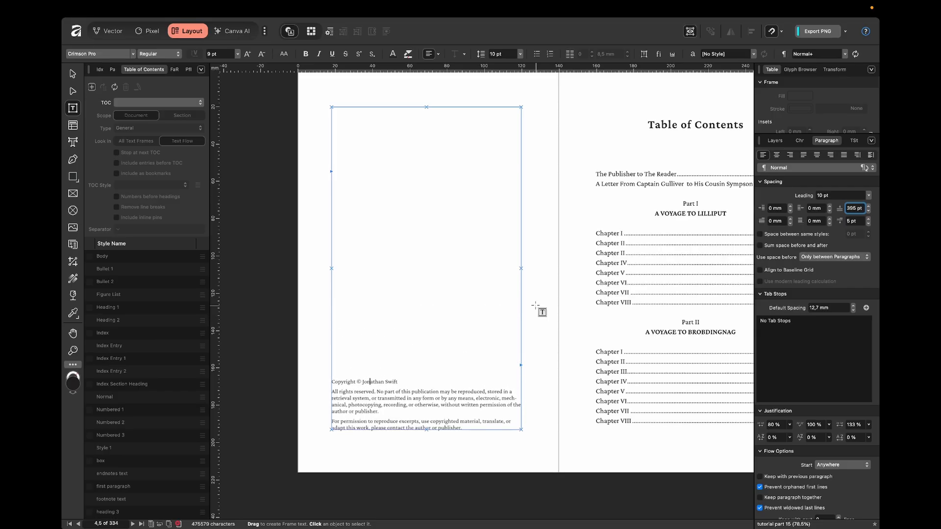
left_click(537, 276)
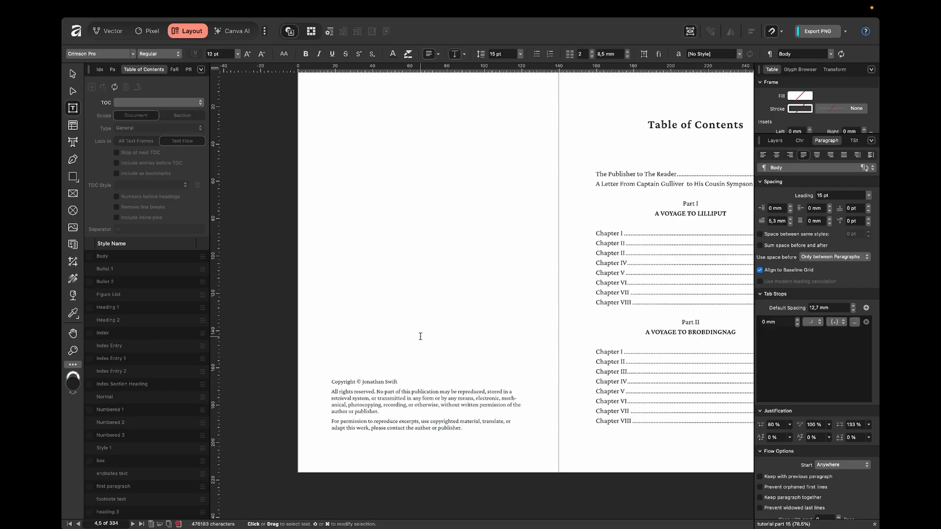
Step: Turn off auto-hyphenation for the copyright notice paragraphs
left_click(464, 389)
left_click_drag(348, 382, 419, 422)
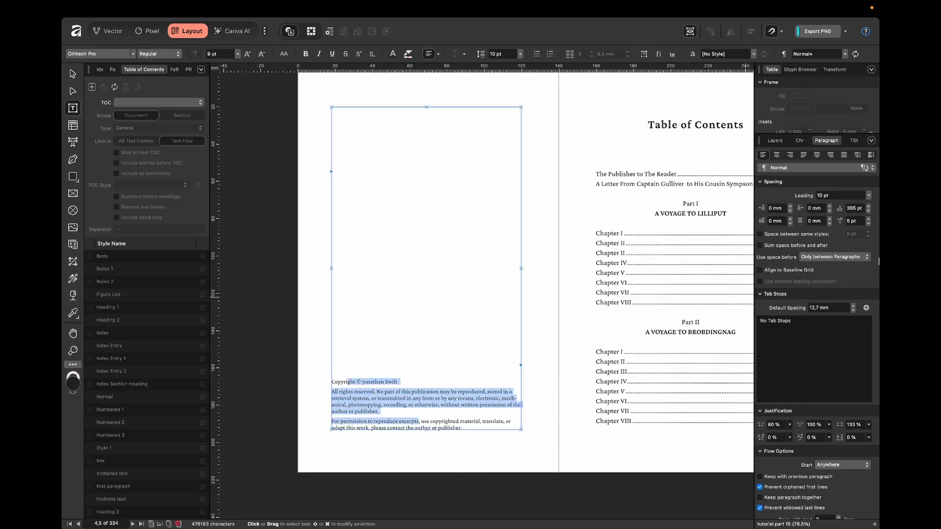
scroll(877, 265, "down", 10)
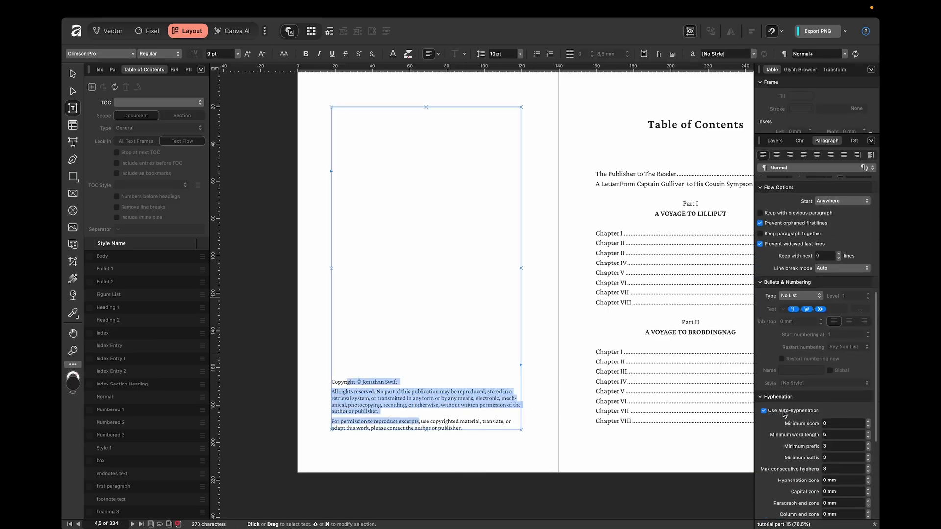
left_click(784, 414)
left_click(541, 340)
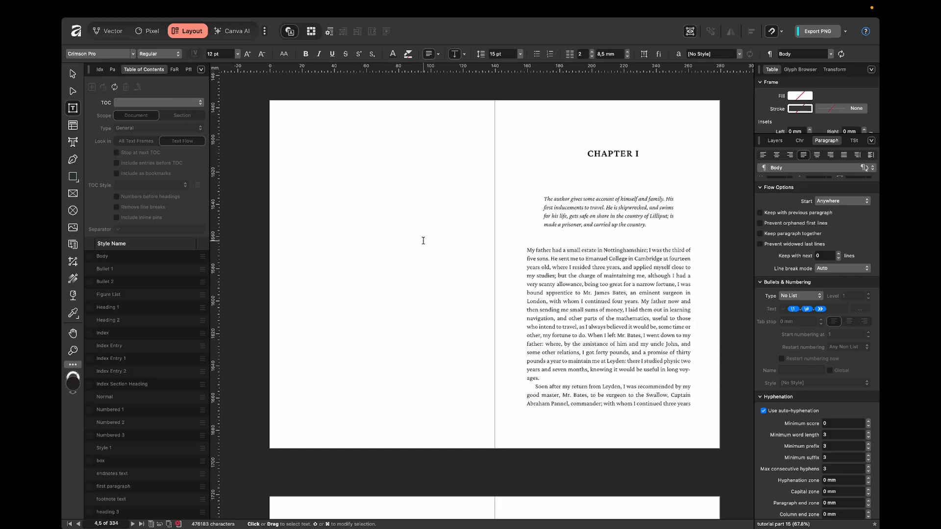
Step: Open the Master A spread for editing at the foot of its pages
scroll(490, 289, "down", 10)
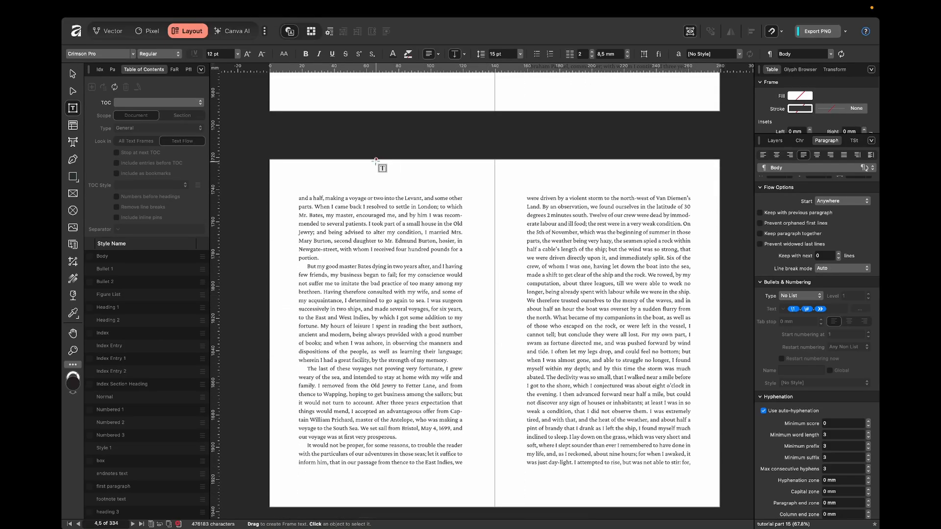
left_click(100, 70)
left_click(122, 70)
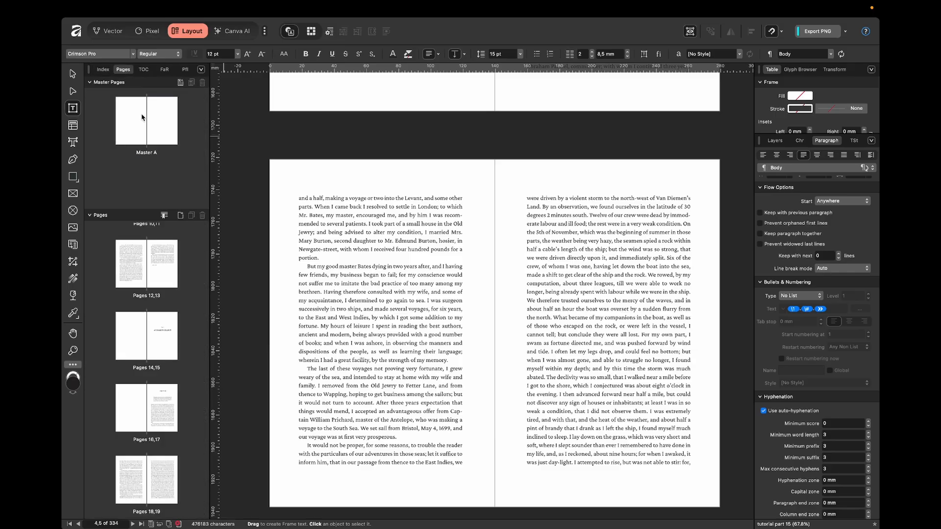
double_click(143, 120)
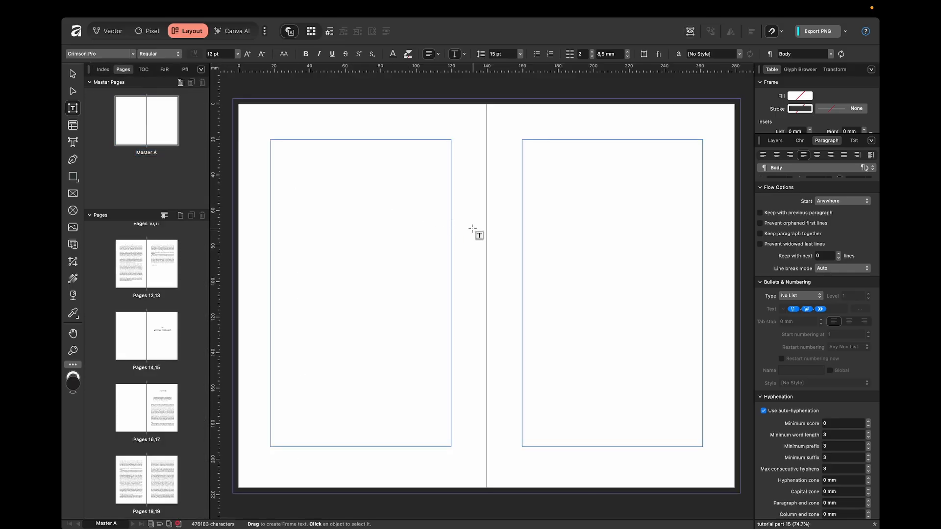
scroll(290, 461, "up", 2)
scroll(290, 460, "down", 1)
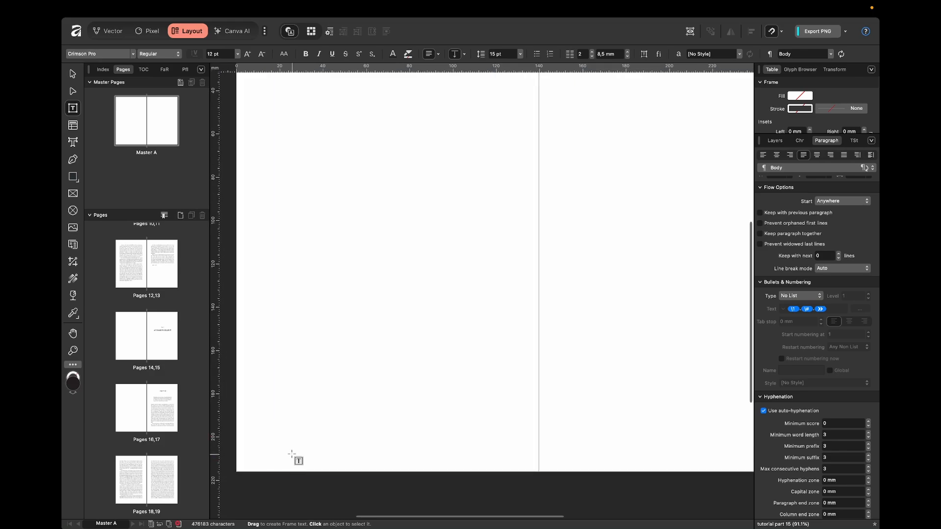
Step: Draw a single-column text frame just below the left page's body frame, matching its width of about 102 mm
left_click_drag(276, 431, 495, 444)
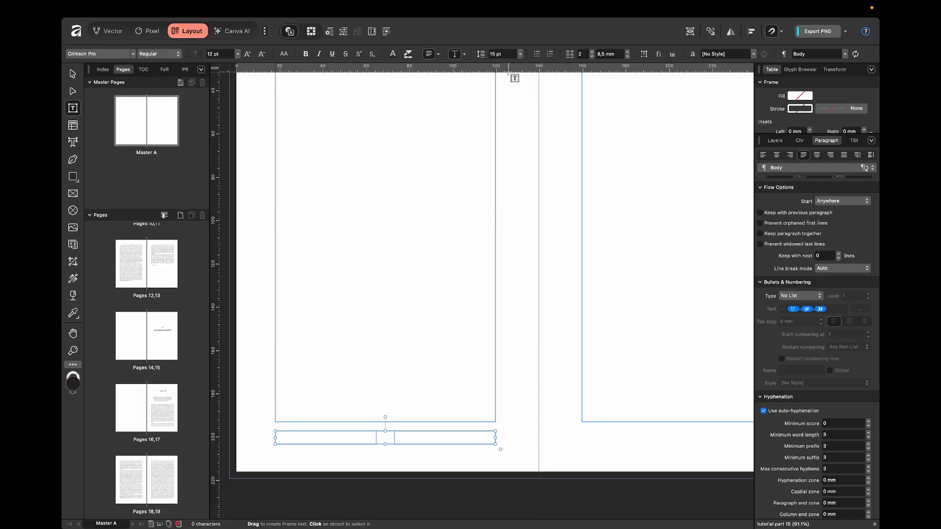
left_click(591, 56)
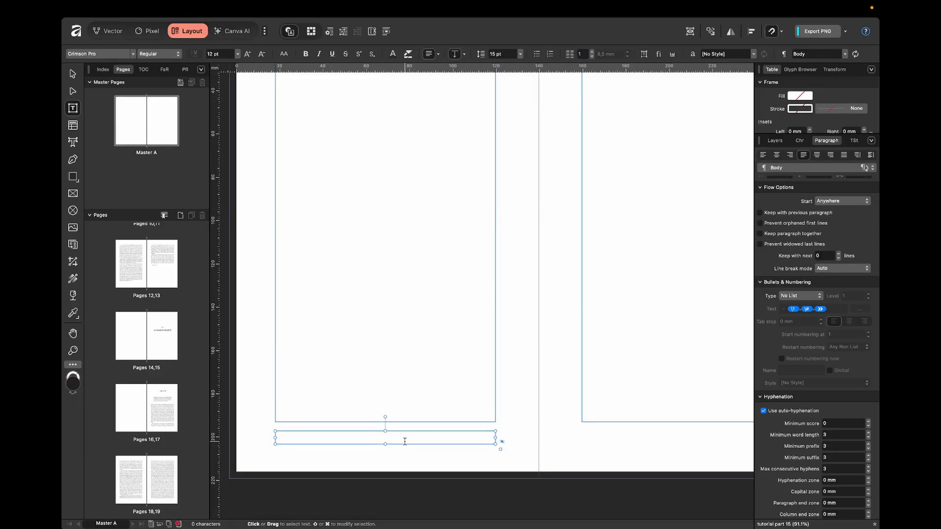
left_click(850, 141)
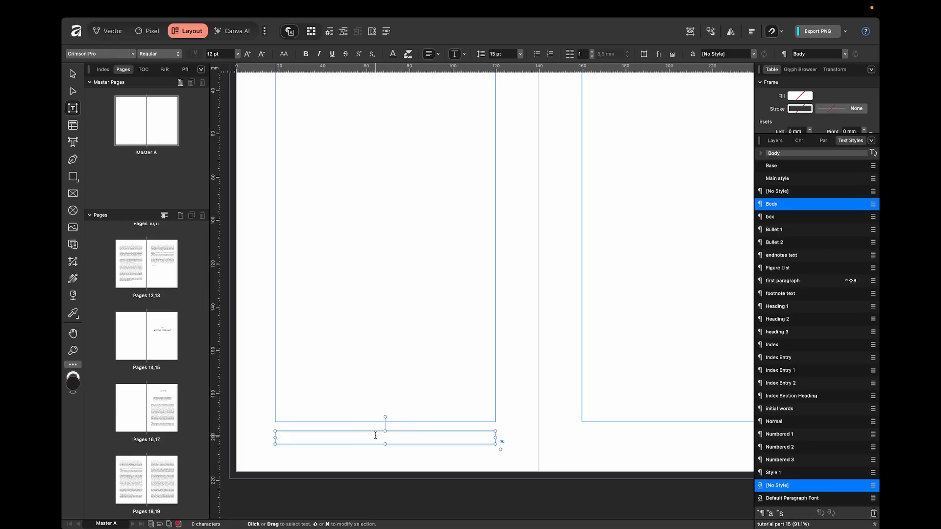
left_click(387, 446)
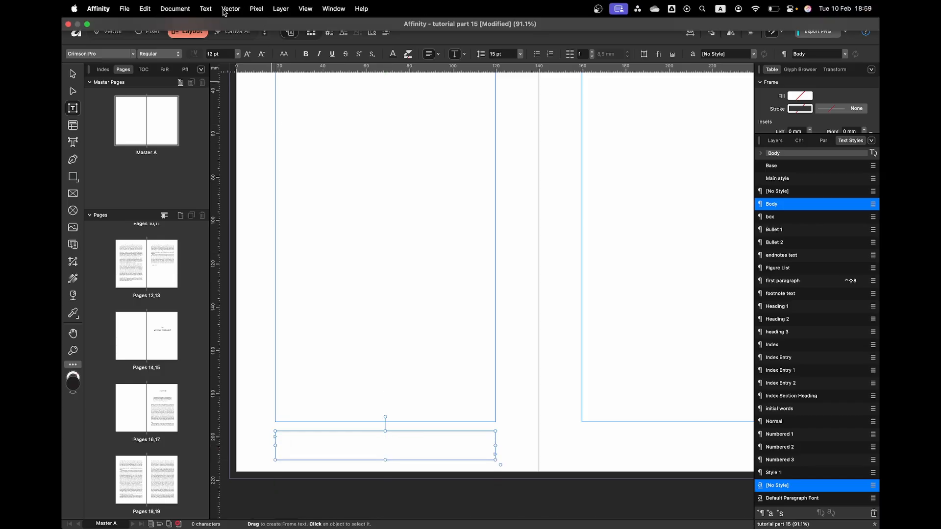
Step: Insert a Page Number field into the new text frame at the foot of the left master page
left_click(209, 10)
mouse_move(282, 166)
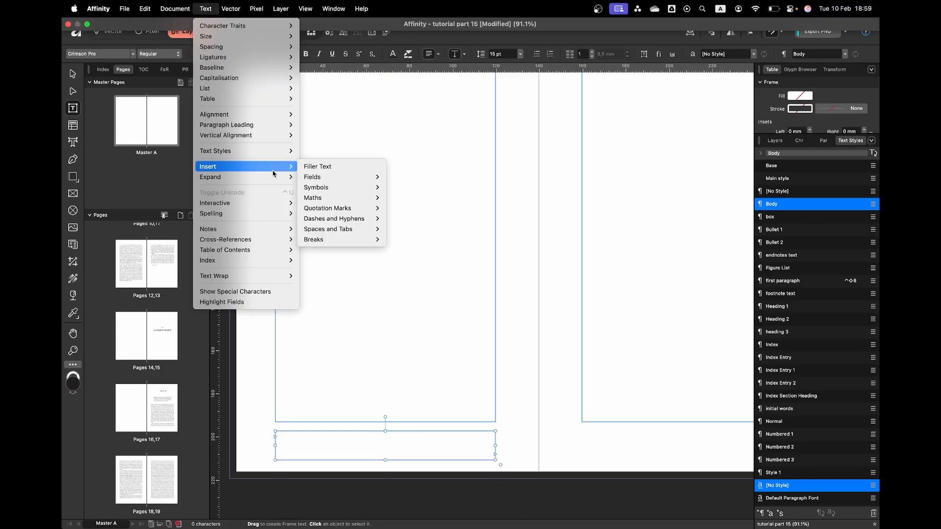
mouse_move(326, 177)
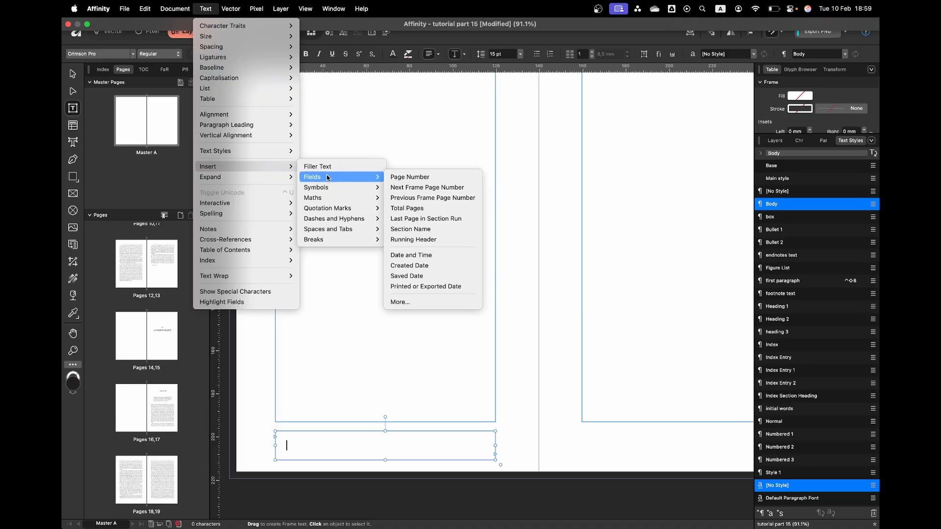
left_click(412, 177)
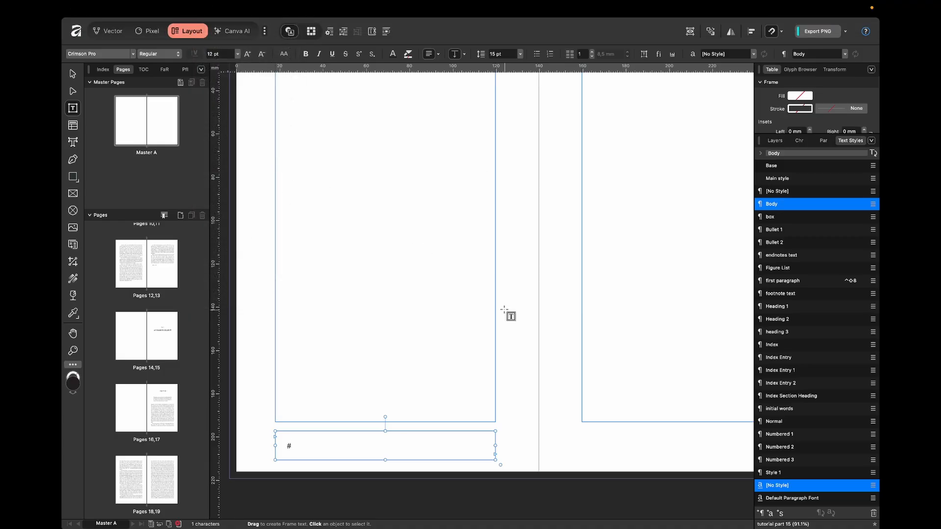
Step: Set the font size of the page number to 11 pt
key("super+a")
left_click(802, 140)
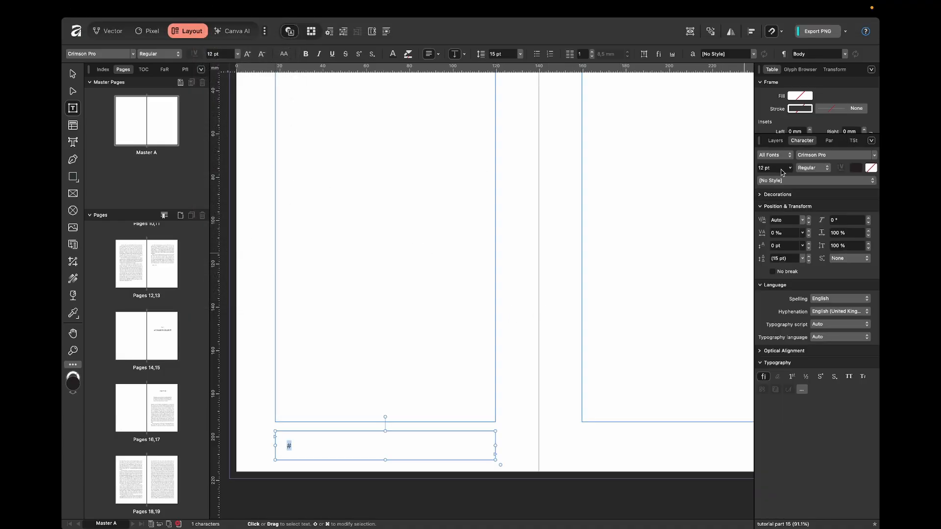
left_click(770, 166)
type("11")
key("Return")
Step: Set the page number's first-line indent to 0 mm, centre it, and turn off its alignment to the baseline grid
left_click(831, 141)
scroll(804, 216, "up", 5)
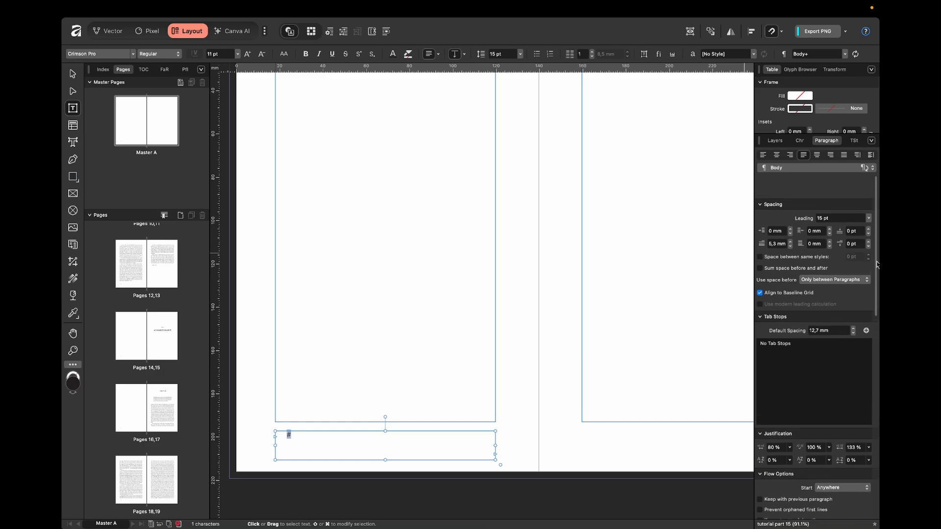
type("0")
key("Return")
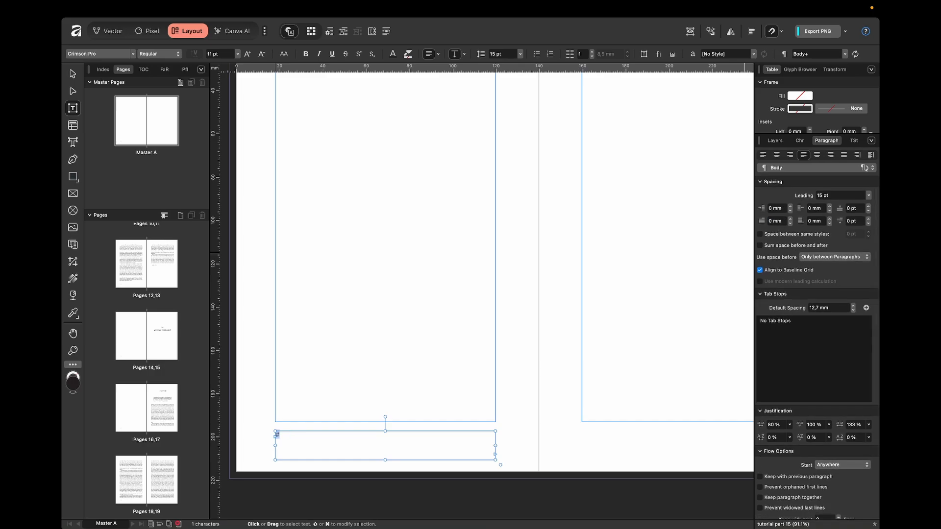
left_click(777, 156)
left_click(783, 272)
Step: Shorten the page number frame to about 8 mm high and deselect it
left_click_drag(393, 461, 392, 448)
left_click(513, 395)
key("v")
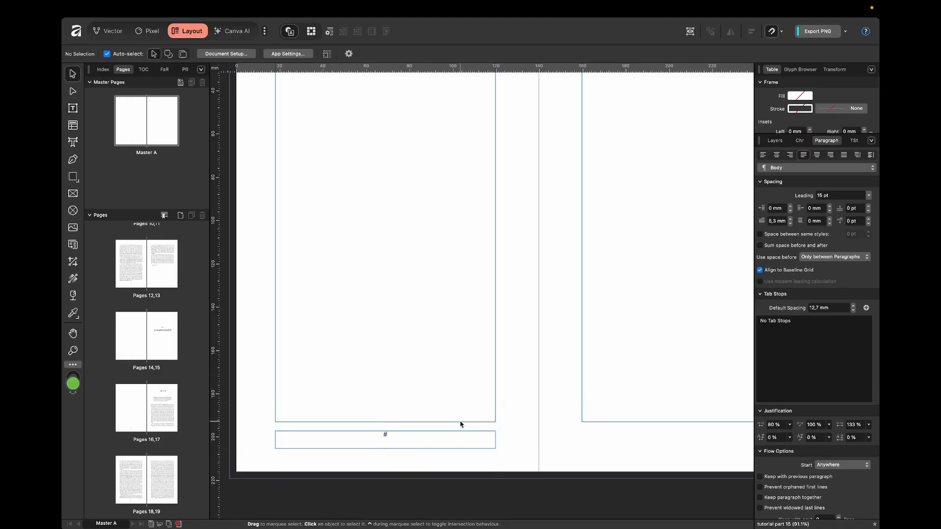
Step: Shift the page number frame slightly down and duplicate it at the same height beneath the right page's body frame
left_click(442, 443)
left_click_drag(388, 447, 693, 448)
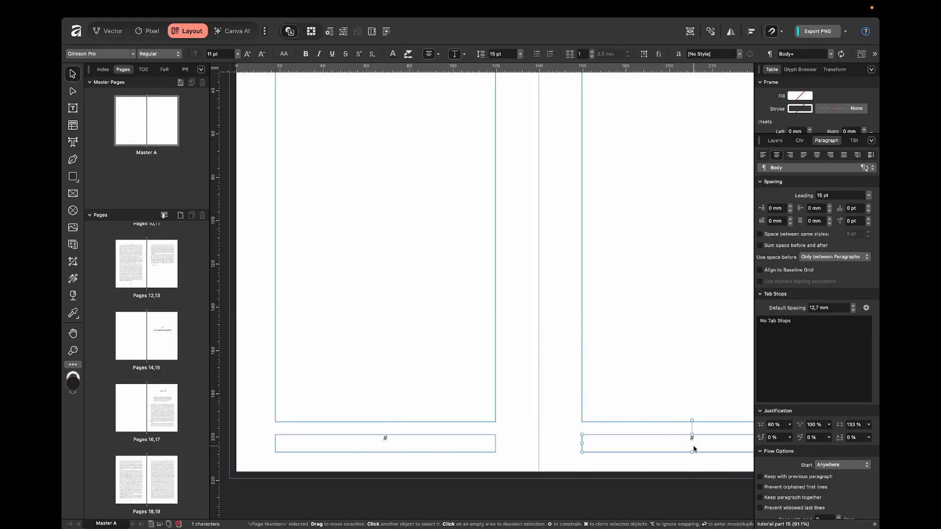
scroll(646, 444, "right", 3)
left_click(458, 366)
key("super+0")
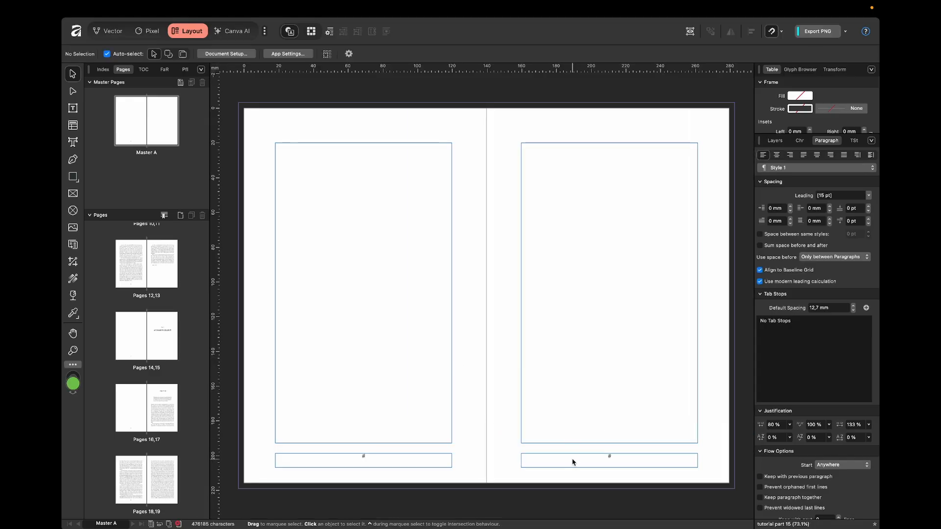
Step: Look through the book's pages from spread 18–19 onward to check the page numbers at their foot
scroll(147, 373, "down", 3)
double_click(147, 399)
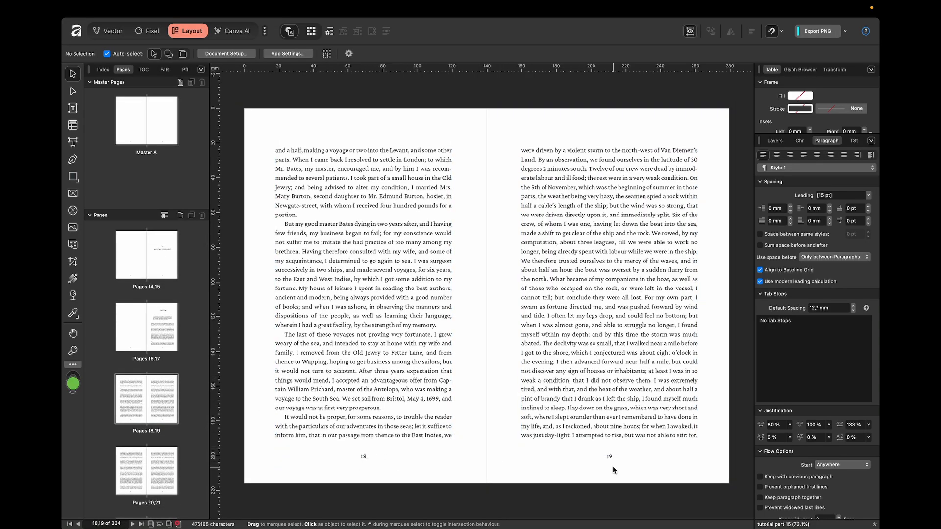
scroll(539, 441, "down", 10)
scroll(627, 457, "down", 15)
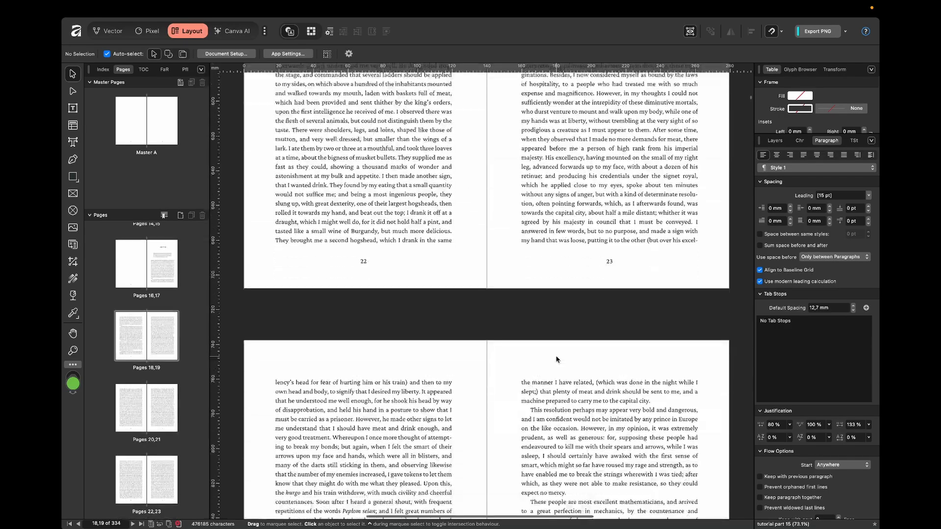
scroll(556, 360, "down", 20)
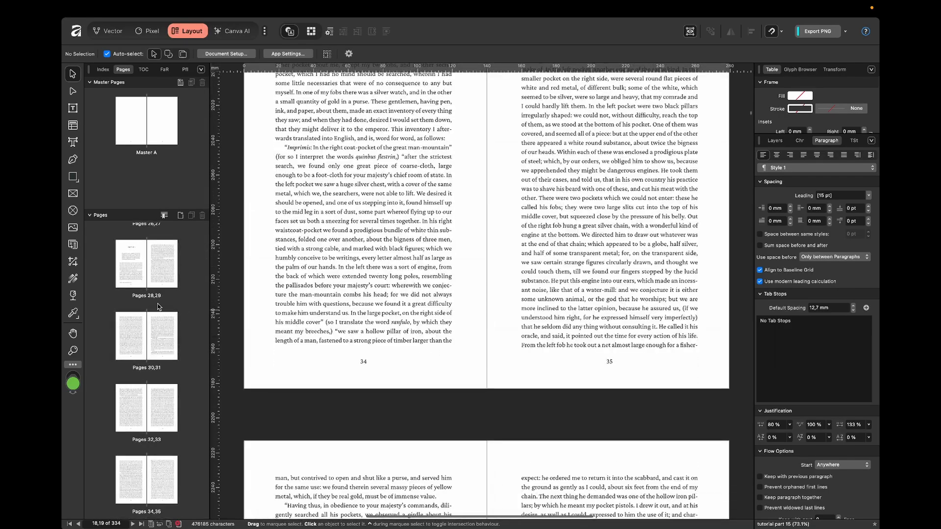
scroll(447, 243, "up", 5)
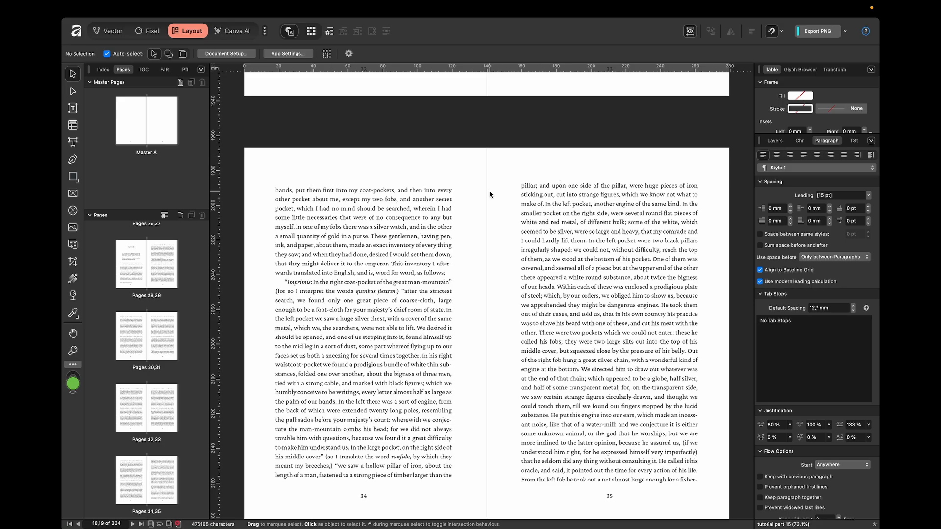
scroll(488, 193, "up", 20)
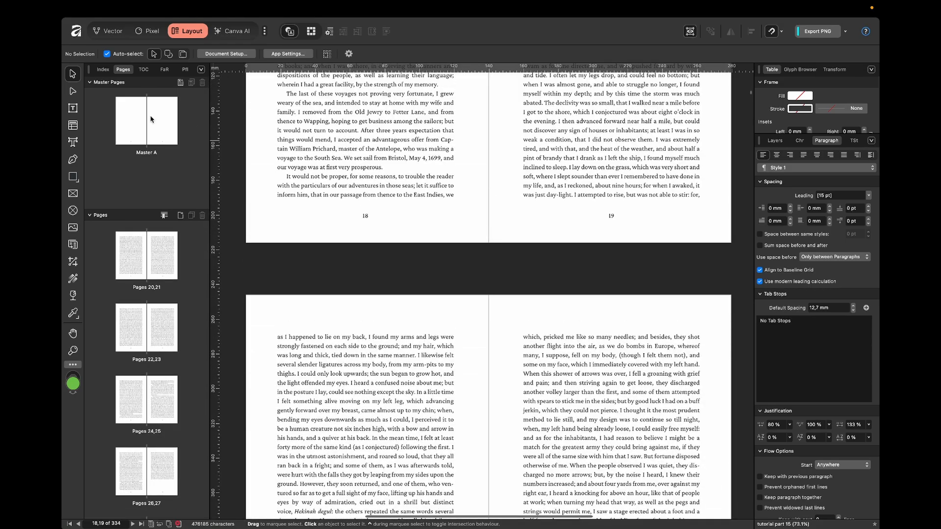
Step: Duplicate both page number frames of the Master A spread into the margin above the body frames
double_click(151, 119)
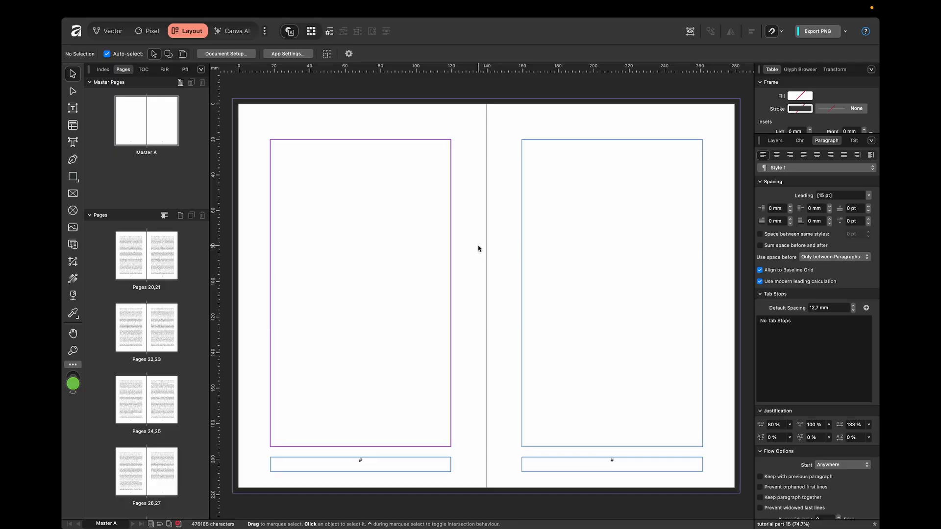
left_click(383, 461)
left_click(546, 469, "shift")
mouse_move(550, 461)
left_mouse_down()
mouse_move(542, 164)
mouse_move(550, 125)
left_mouse_up()
Step: Select the page number in the left page's header frame and show the baseline grid
double_click(398, 126)
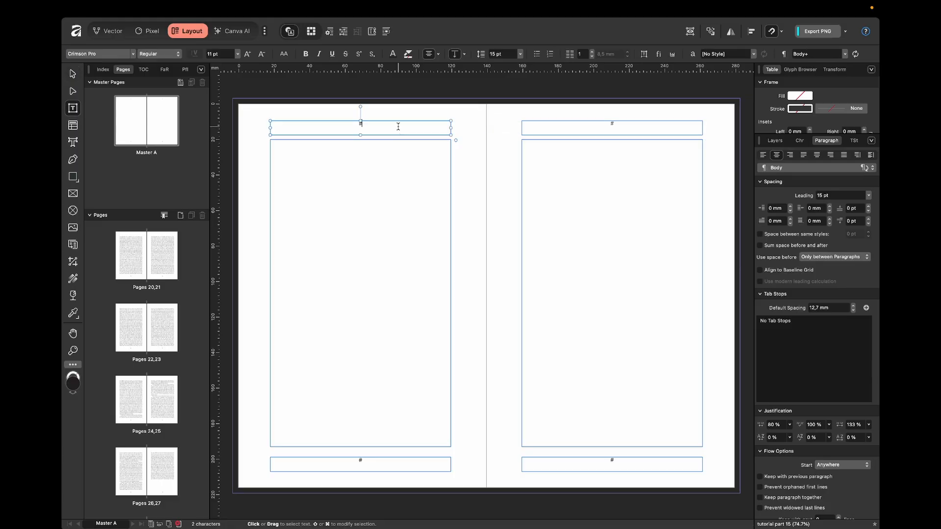
scroll(356, 126, "up", 3)
double_click(361, 123)
key("alt+super+apostrophe")
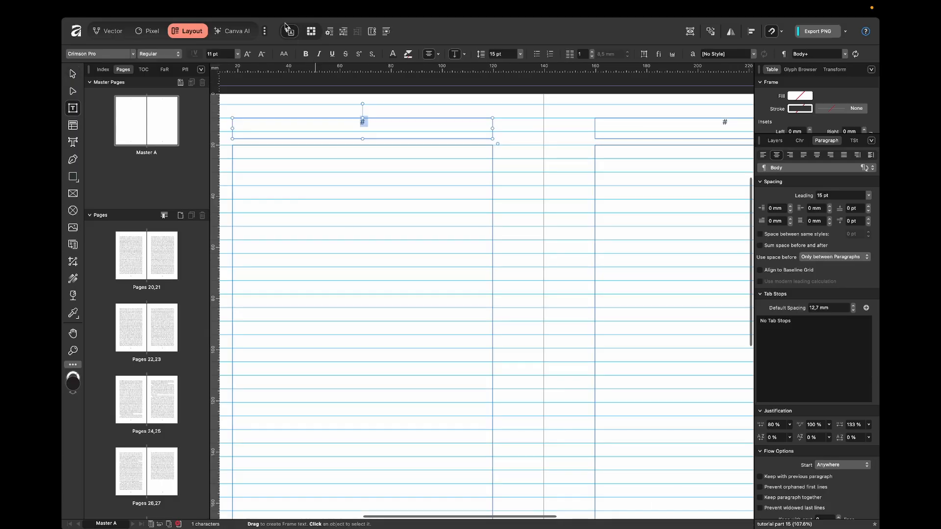
Step: Open the full Fields list with the document information and place it clear of the header frames
left_click(206, 9)
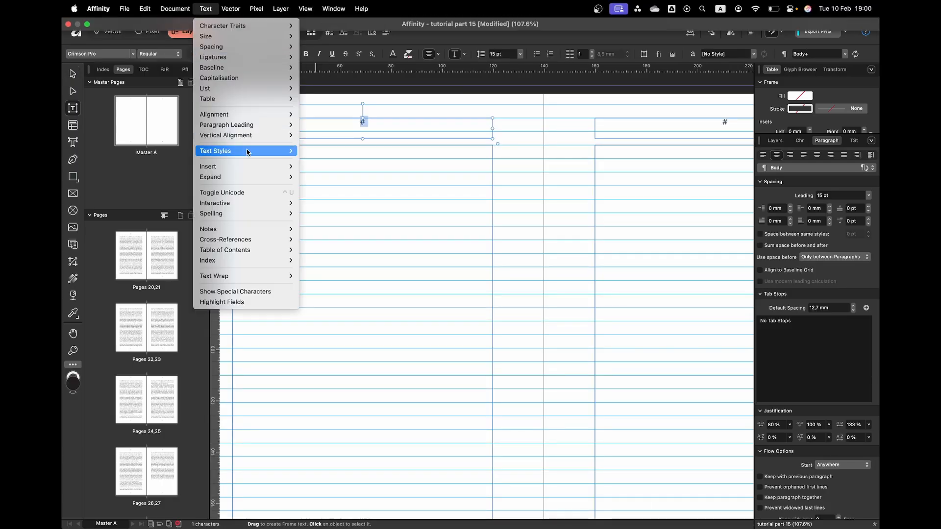
mouse_move(246, 166)
mouse_move(355, 179)
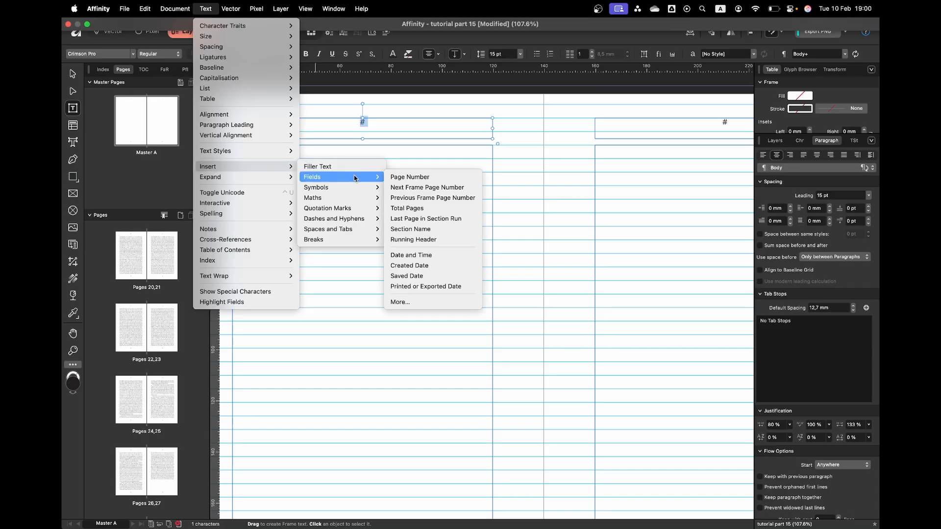
left_click(409, 302)
left_click_drag(250, 107, 437, 193)
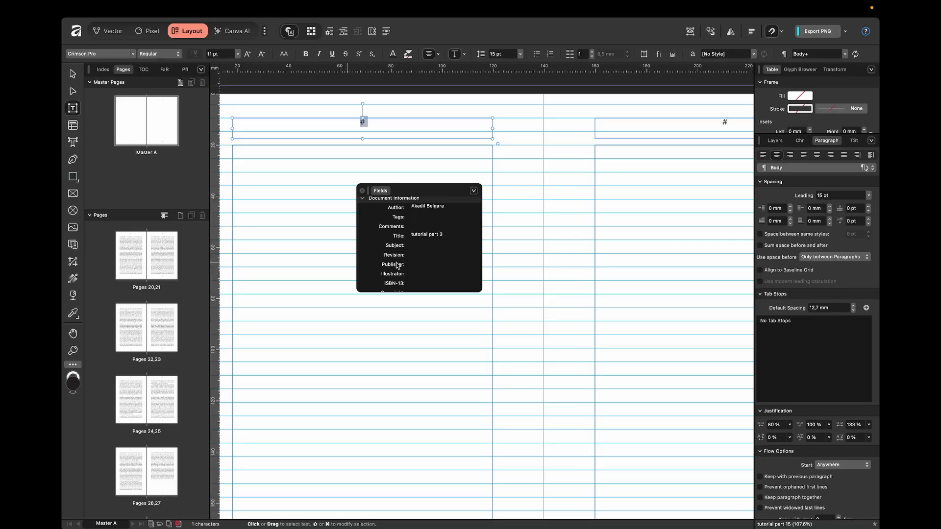
Step: Consult the title page on spread 2–3 and set the document information's Title to "Gulliver's Tale"
scroll(143, 281, "up", 10)
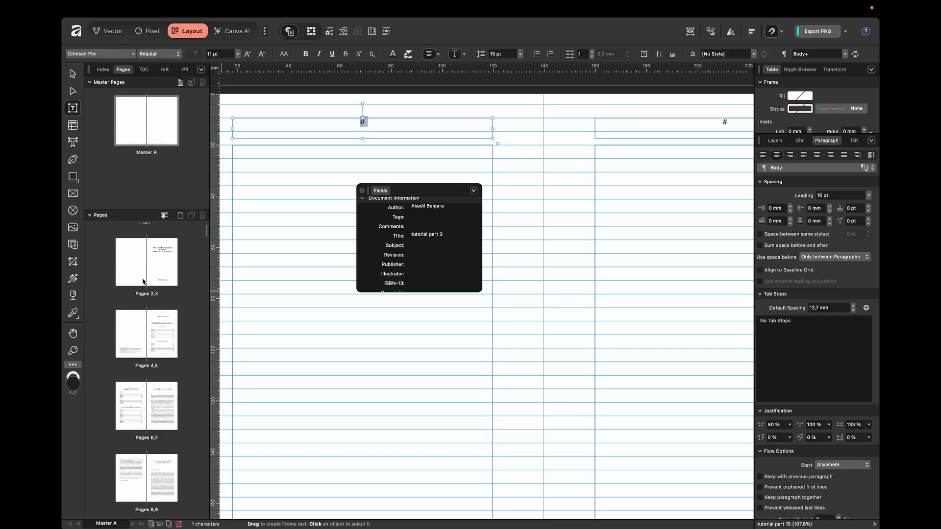
double_click(155, 267)
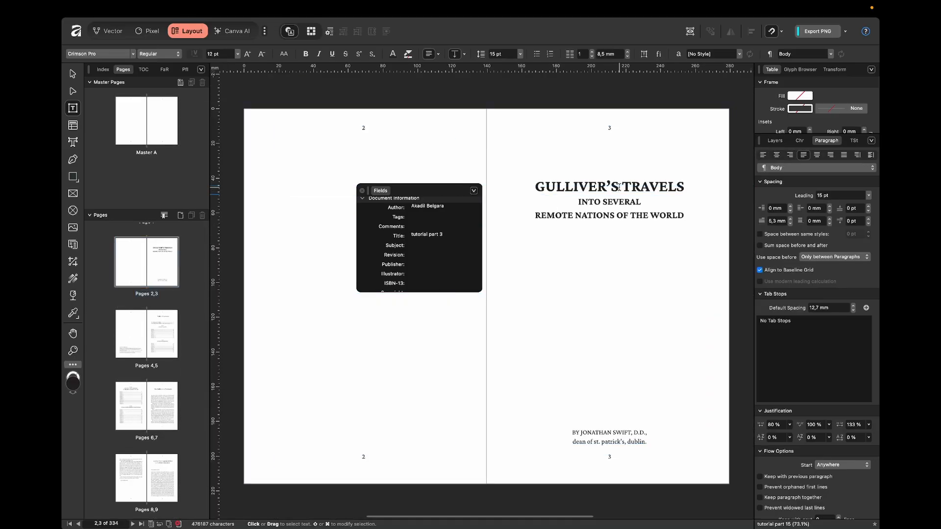
scroll(619, 187, "up", 3)
left_click(427, 236)
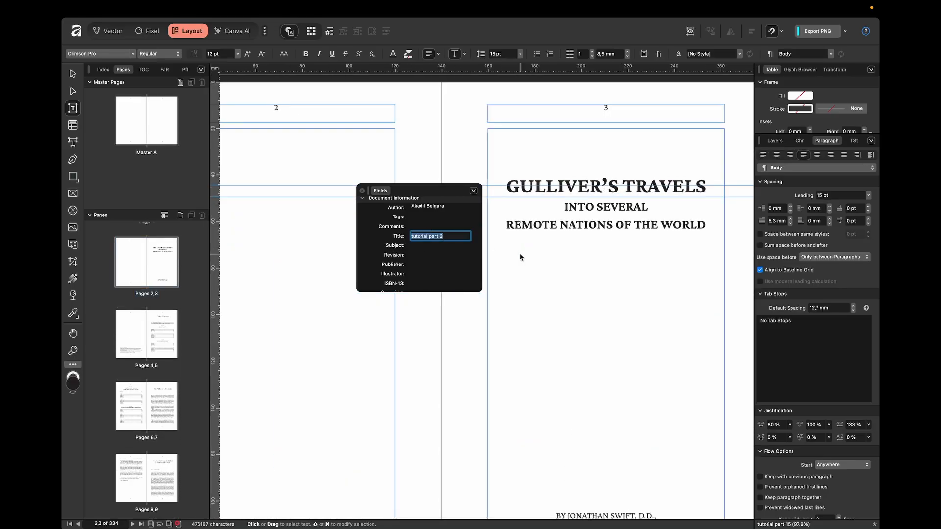
type("Gulliver's Tale")
key("Return")
Step: Set the document information's Author to "Jonathan Swift"
scroll(564, 267, "down", 5)
left_click(446, 210)
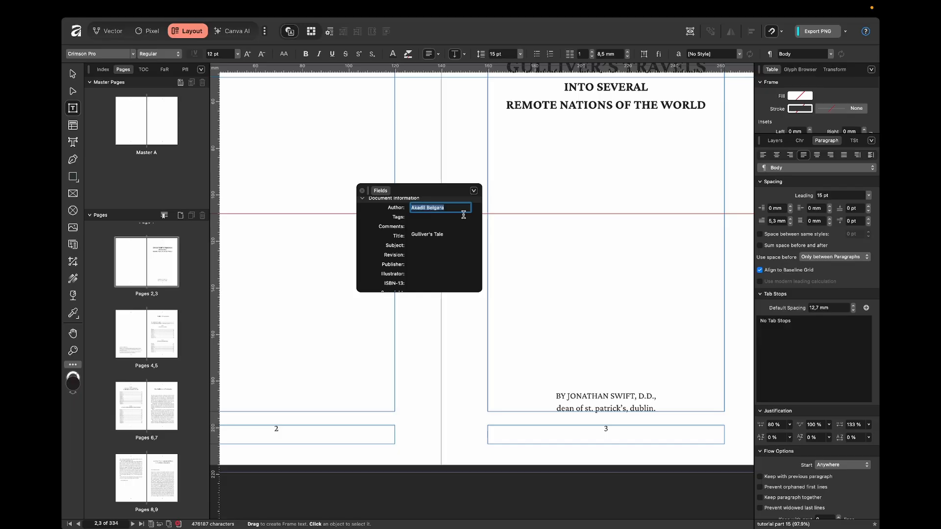
type("Jonathan Swift")
Step: Replace the page number in Master A's left header frame with the document's Title field
double_click(145, 124)
left_click(387, 131)
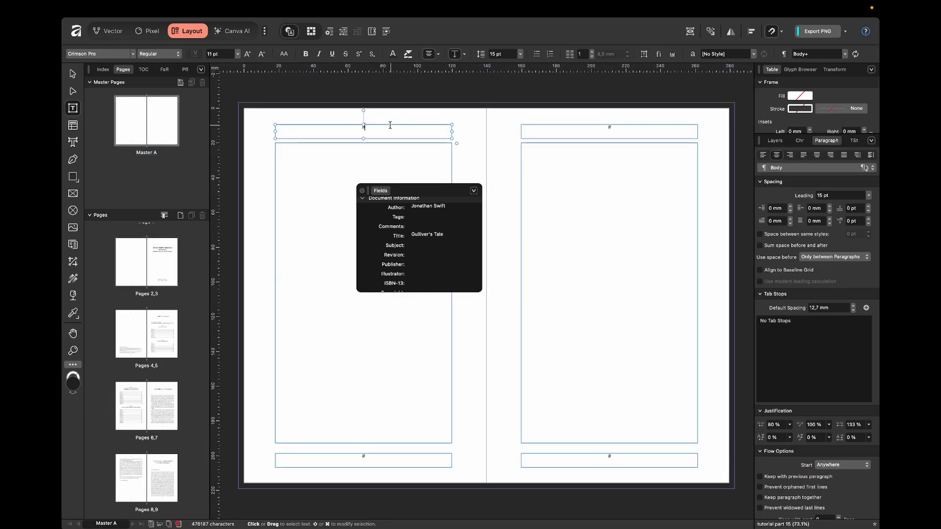
scroll(360, 134, "up", 5)
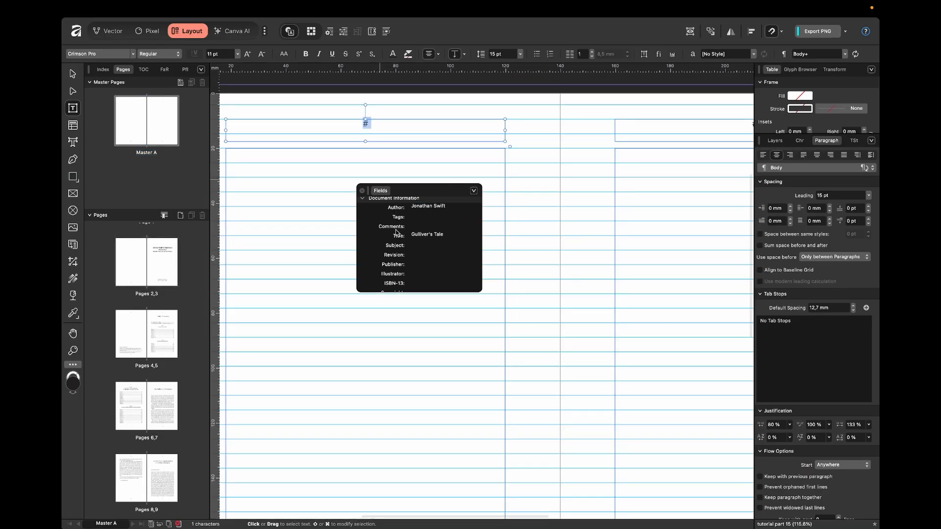
left_click(420, 233)
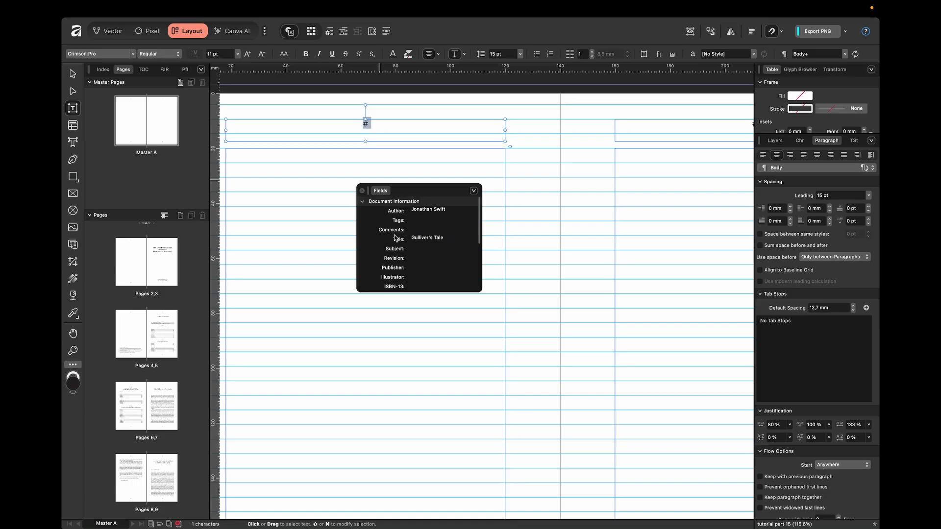
double_click(395, 238)
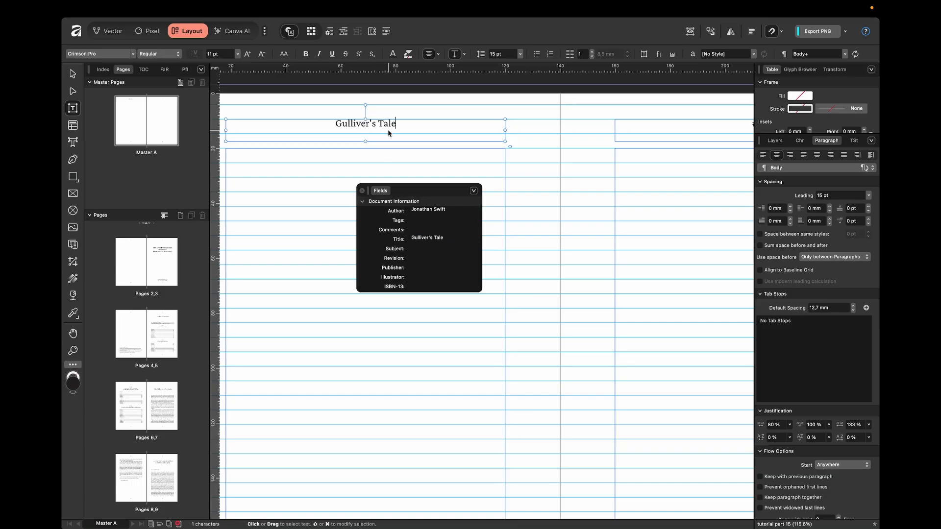
Step: Replace the page number in Master A's right header frame with the document's Author field
scroll(486, 152, "right", 5)
left_click(612, 125)
key("shift+Left")
double_click(396, 211)
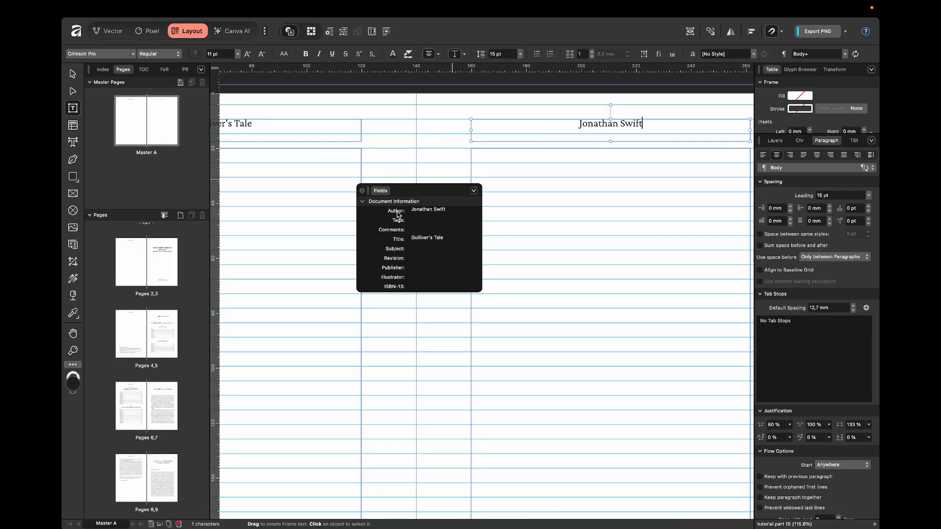
Step: Deselect the header frame and open the spread of pages 8 and 9 to check the running headers
left_click(395, 140)
key("v")
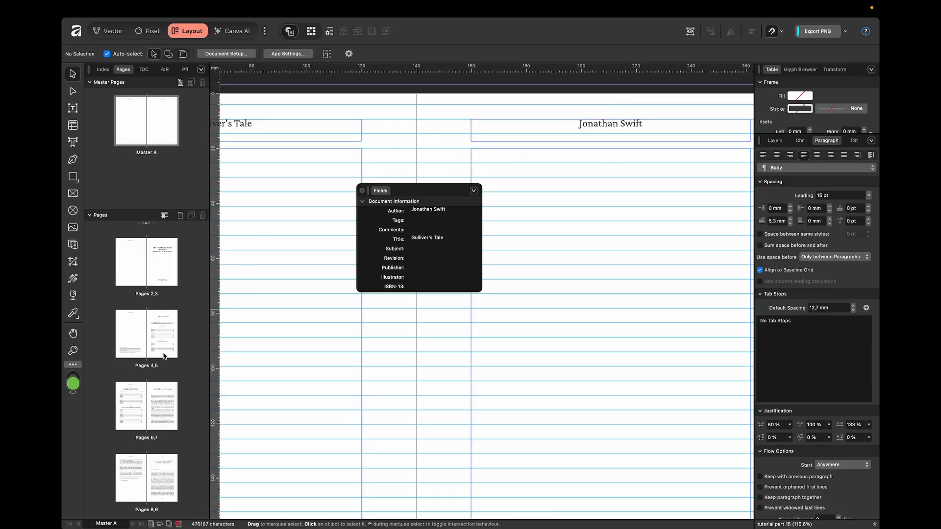
double_click(143, 469)
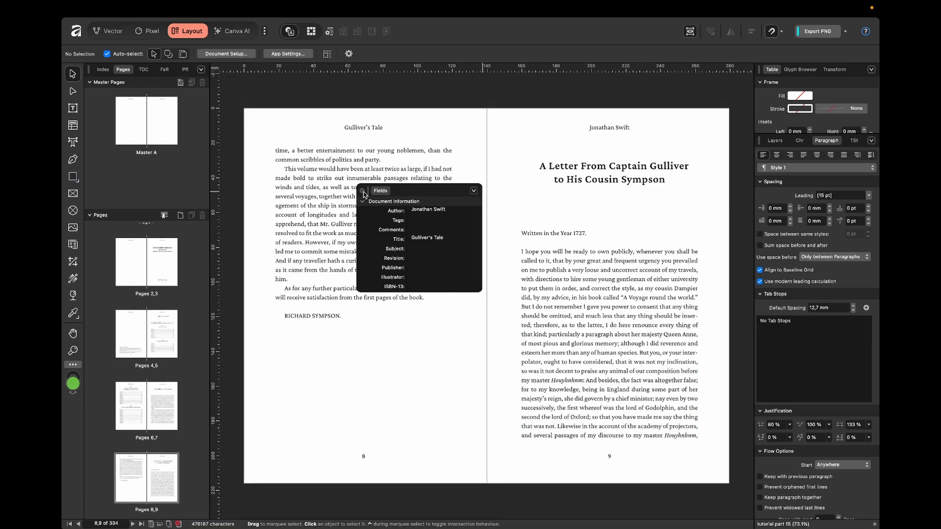
Step: Change the surname in the document information's Author field to a different test surname
scroll(622, 149, "up", 2)
left_click(441, 211)
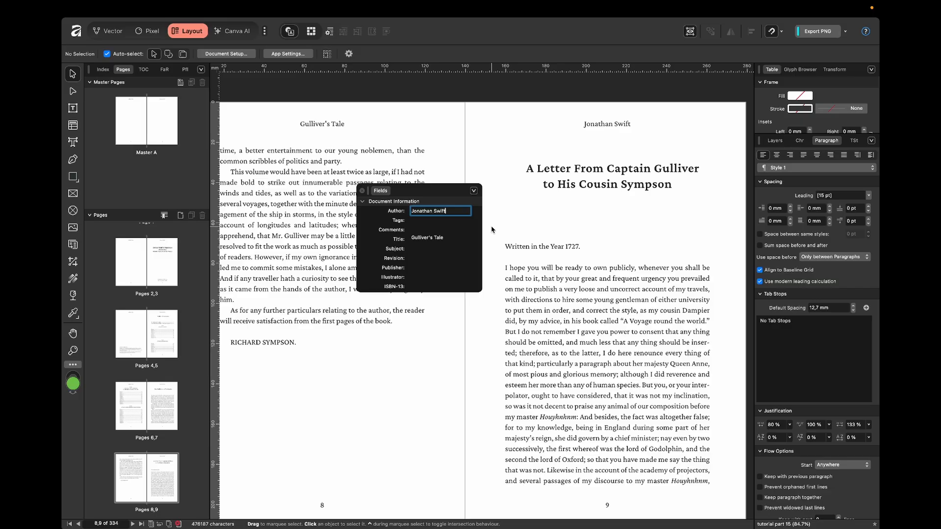
key("alt+shift+Left")
key("super+a")
key("Right")
type("Peterson")
key("Return")
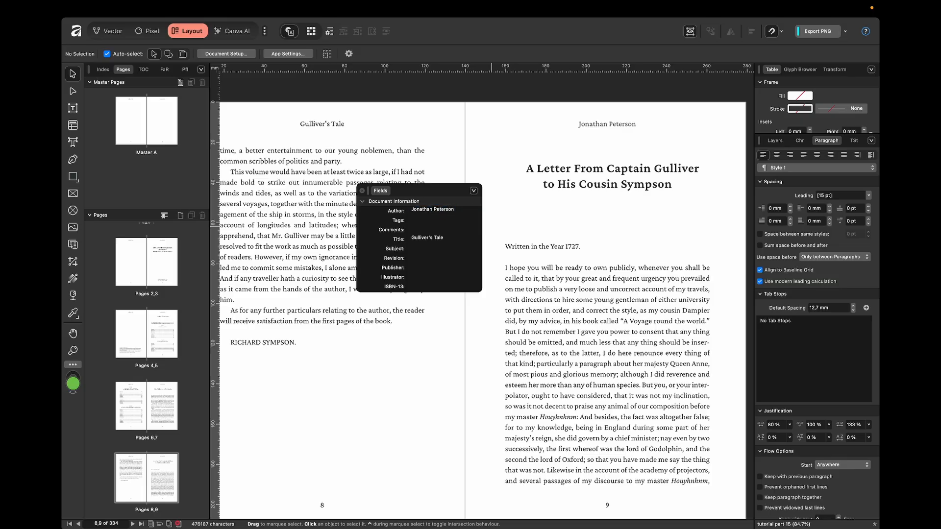
Step: Restore the document information's Author to "Jonathan Swift"
scroll(626, 147, "down", 8)
scroll(625, 250, "up", 6)
scroll(629, 245, "up", 2)
left_click(461, 212)
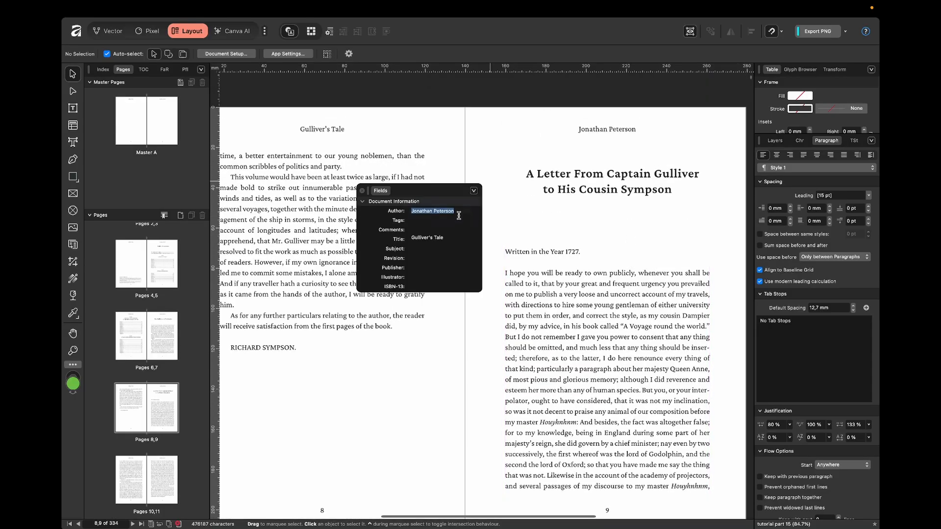
left_click(461, 213)
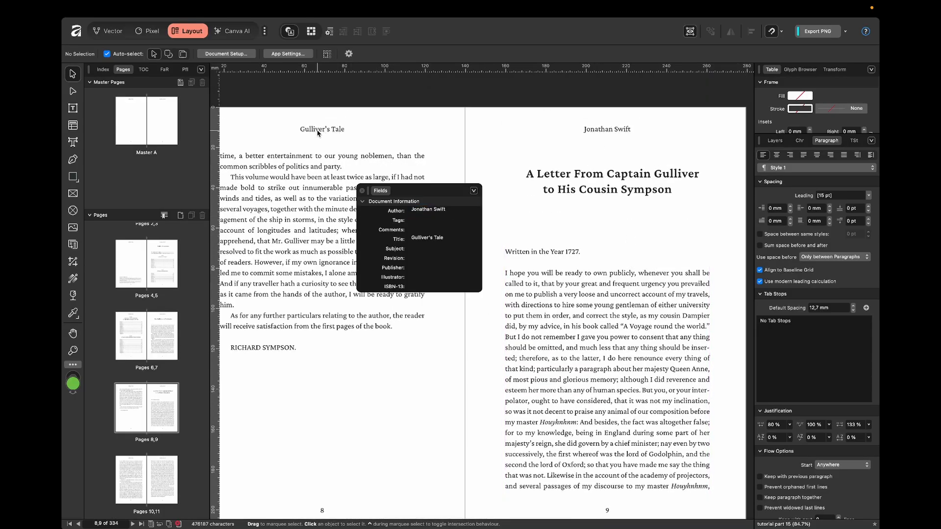
Step: Close the document fields list and set both running headers on Master A to all caps
double_click(144, 142)
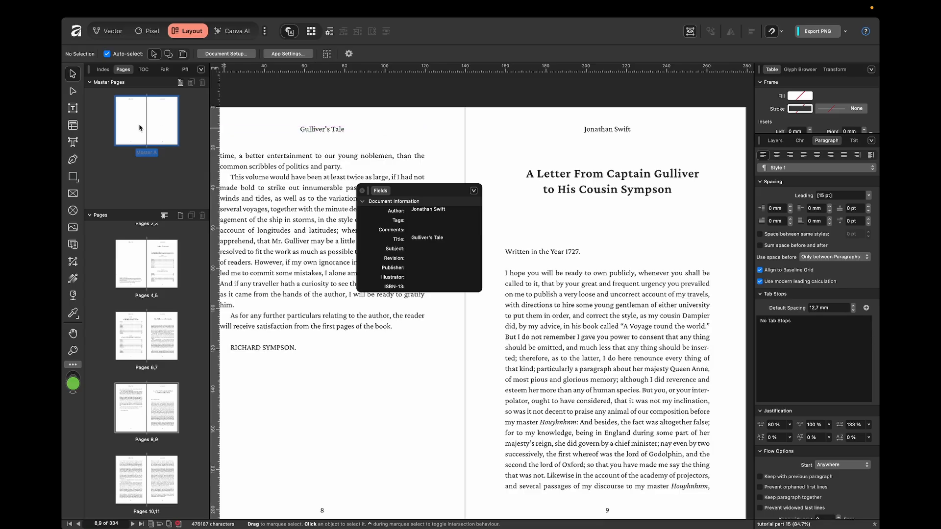
left_click(362, 190)
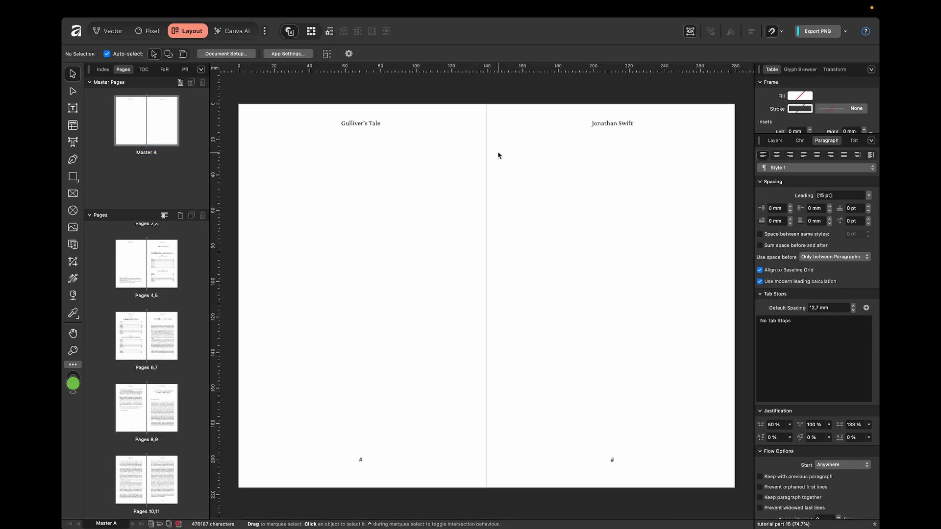
left_click(377, 126)
left_click(545, 126, "shift")
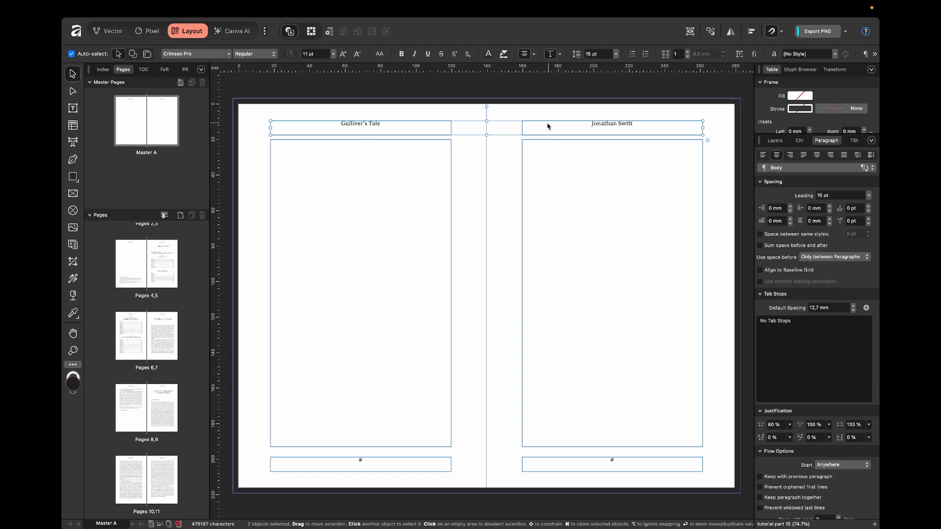
left_click(798, 141)
left_click(850, 377)
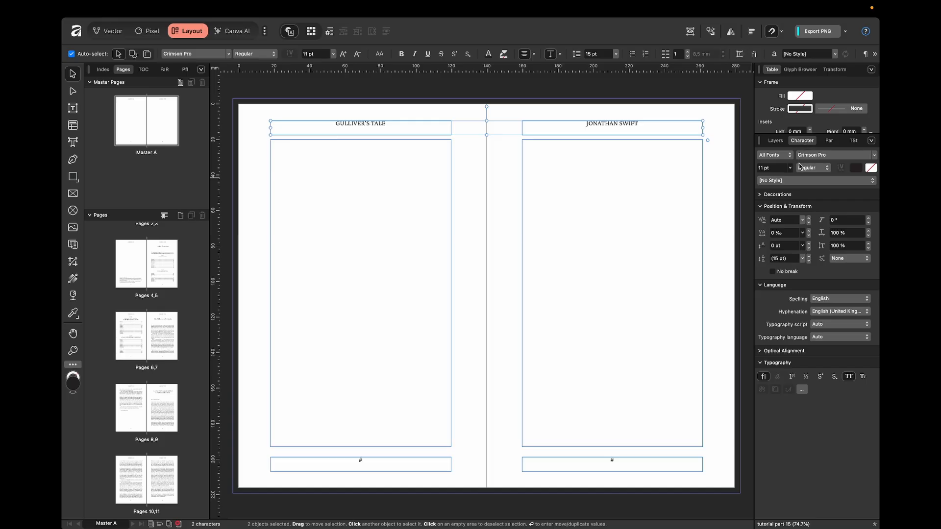
Step: Set both running headers to a 10 pt font size and 50 ‰ tracking
left_click(779, 169)
type("10")
key("Return")
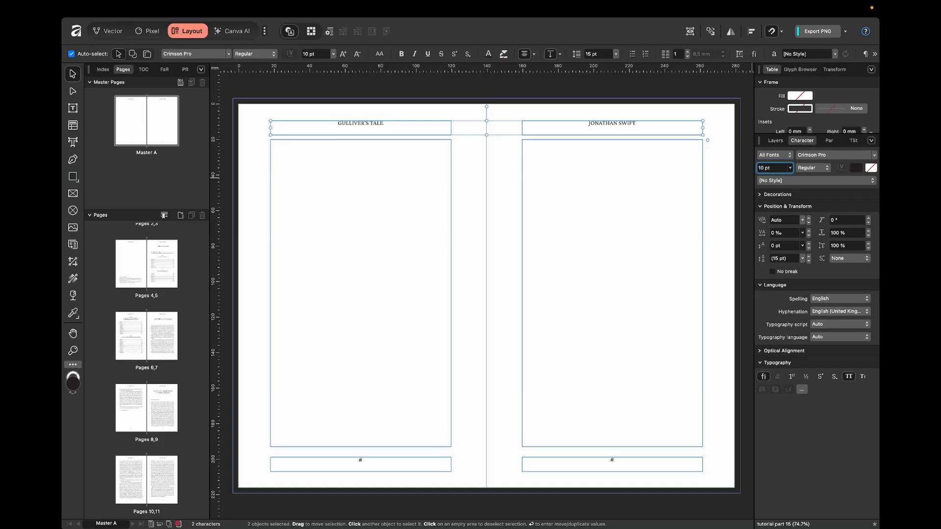
left_click(783, 234)
type("50")
key("Return")
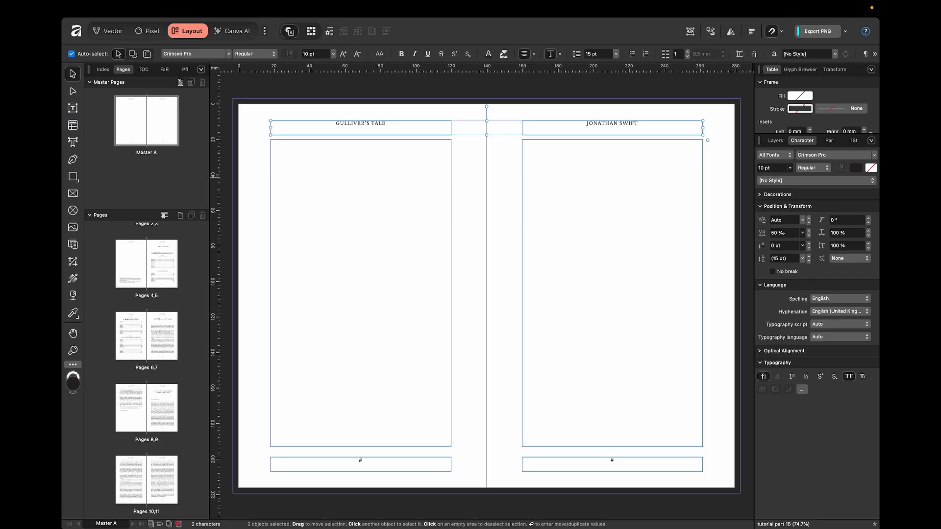
Step: Increase the tracking of both running headers to 100 ‰ and deselect the frames
scroll(523, 128, "up", 3)
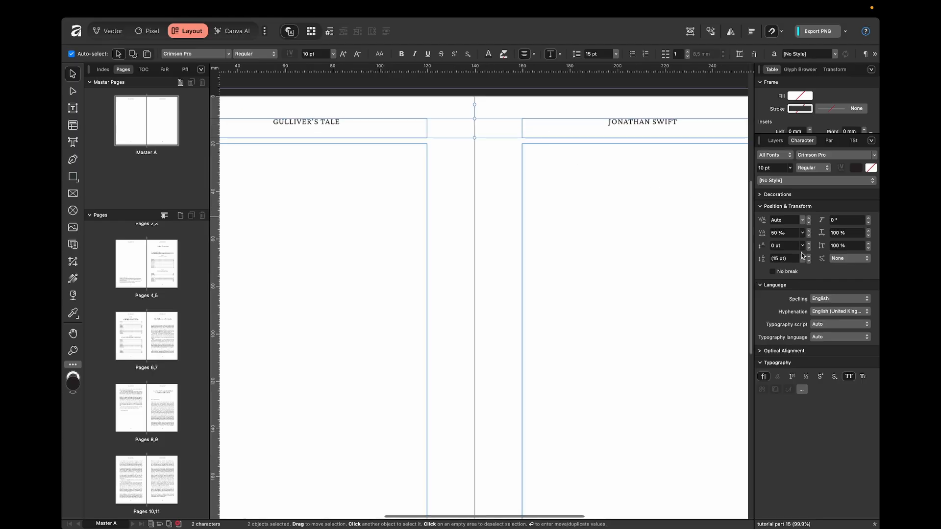
left_click(803, 233)
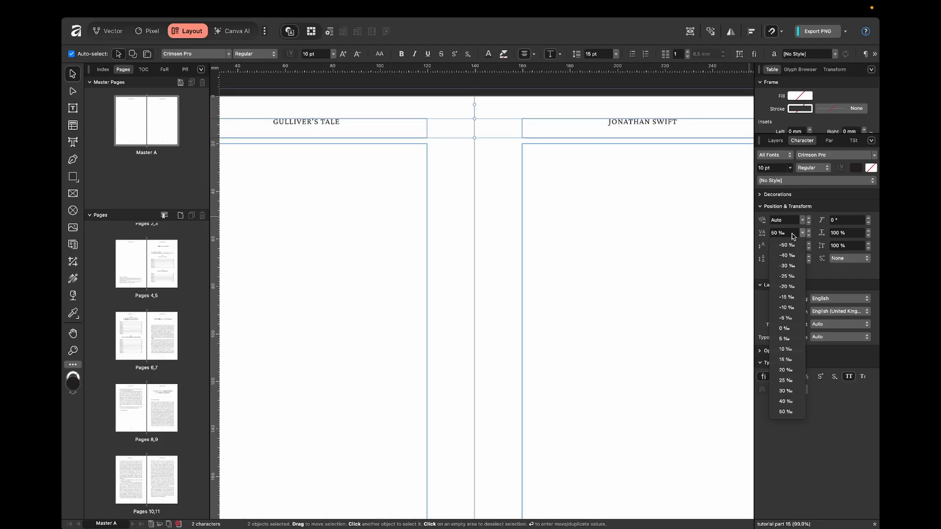
left_click(790, 236)
left_click(790, 234)
type("100")
key("Return")
left_click(465, 194)
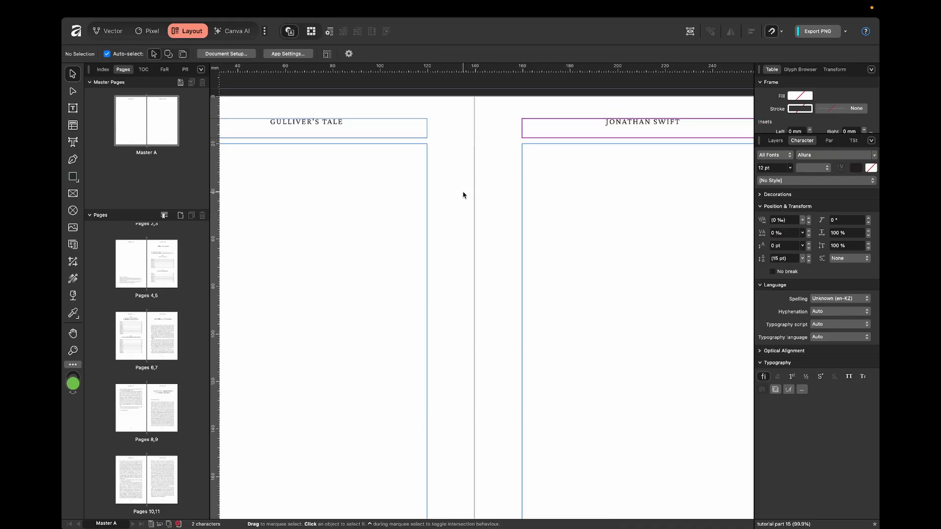
Step: Change both running headers' font to Cormorant SC Medium and check them on pages 8 to 11
left_click(560, 122)
left_click(387, 125, "shift")
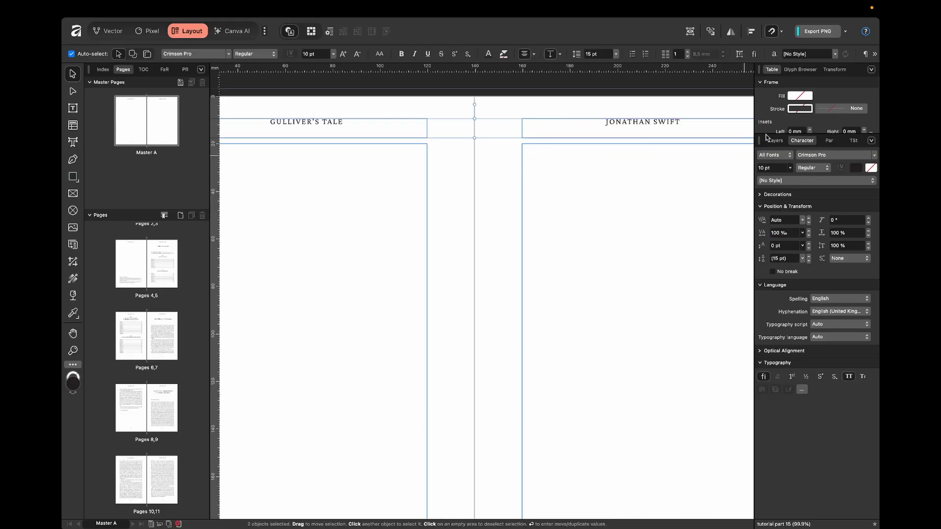
left_click(811, 156)
type("corm")
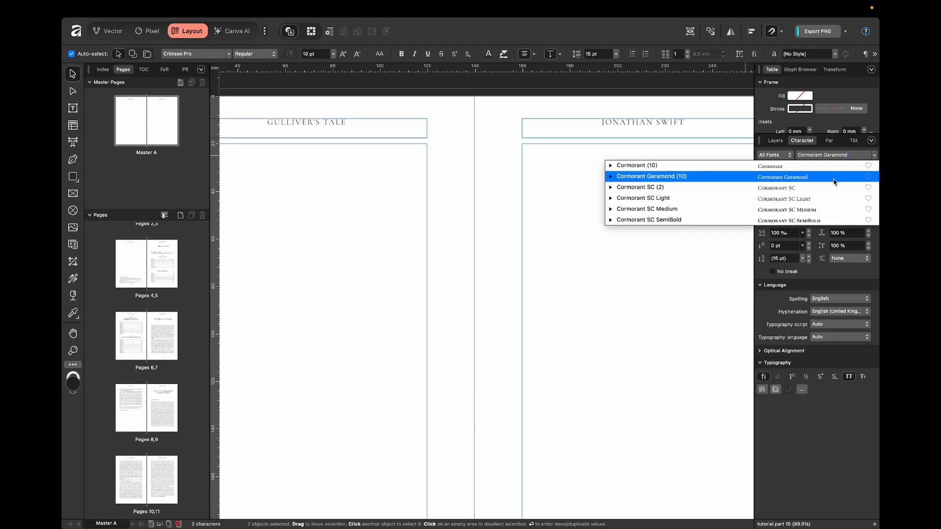
left_click(827, 210)
left_click(470, 192)
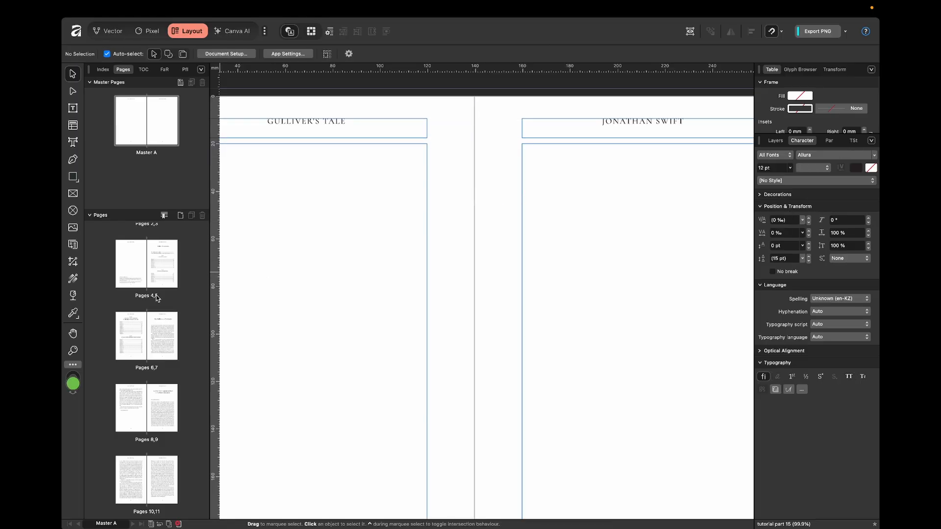
double_click(145, 414)
scroll(441, 295, "down", 10)
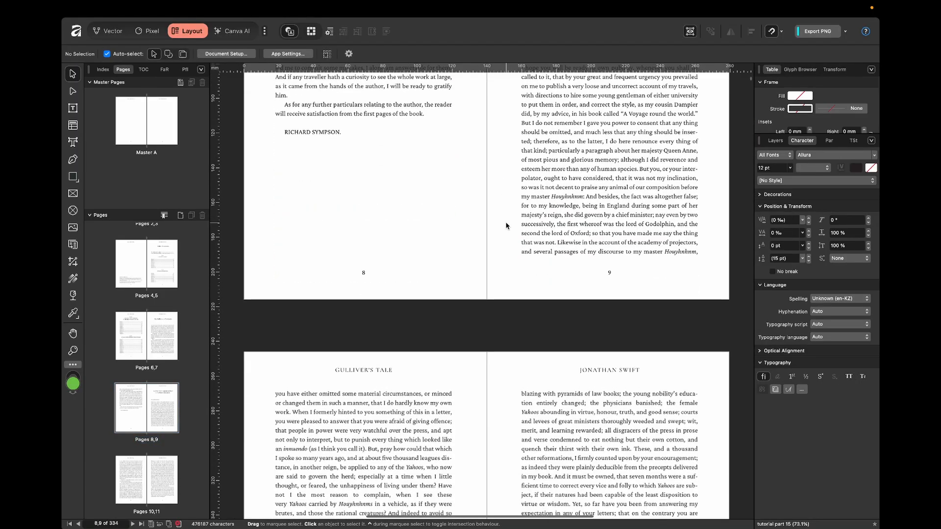
scroll(477, 306, "up", 2)
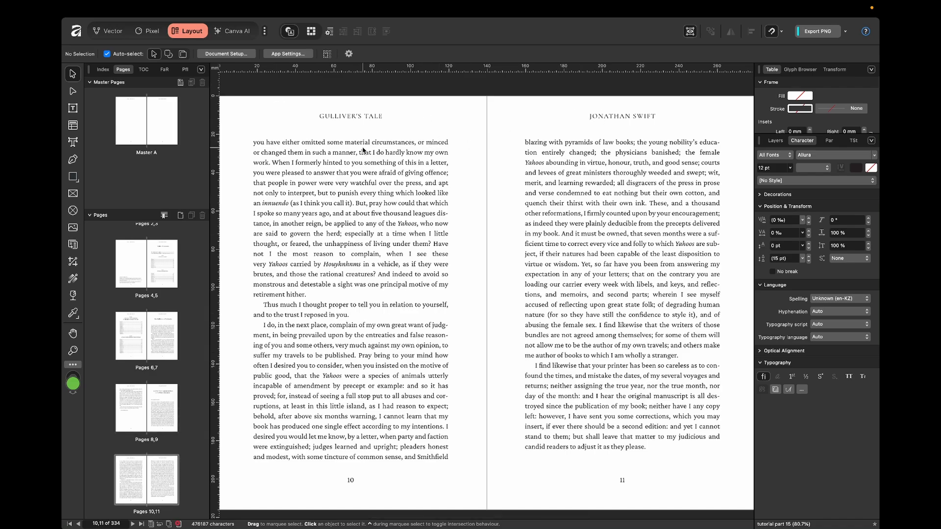
Step: Reduce the height of both header frames on Master A, move their text slightly lower, and check pages 10 and 11
double_click(148, 144)
left_click(385, 125)
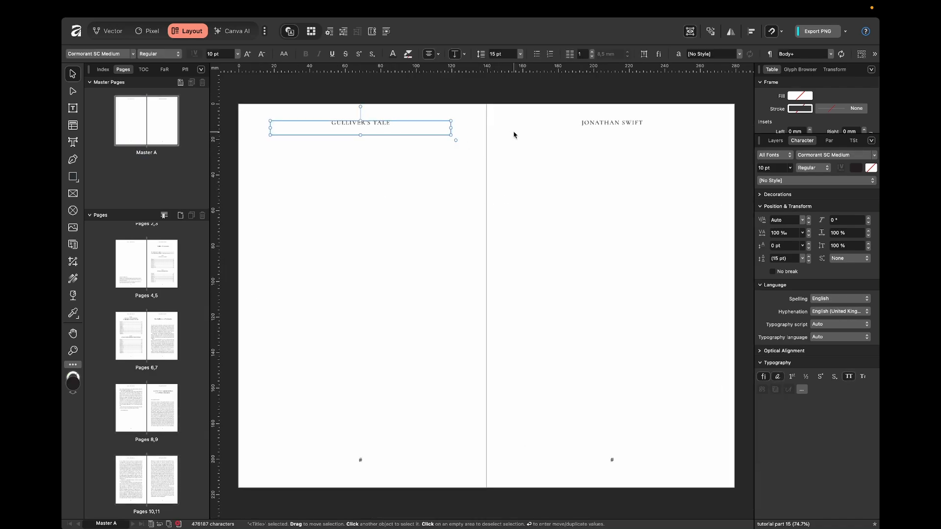
left_click(588, 131, "shift")
left_click(485, 136)
left_click(575, 129)
left_click(385, 129, "shift")
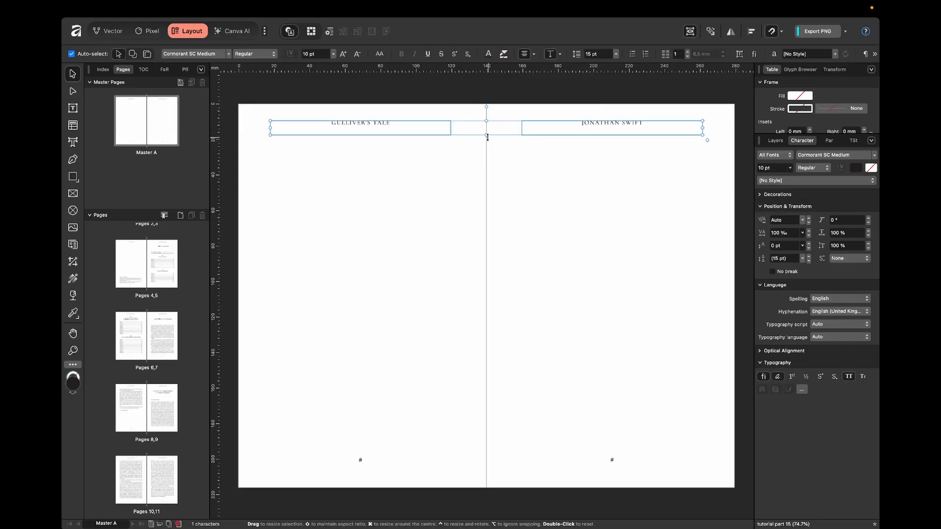
mouse_move(489, 134)
left_mouse_down()
mouse_move(487, 472)
mouse_move(490, 142)
left_mouse_up()
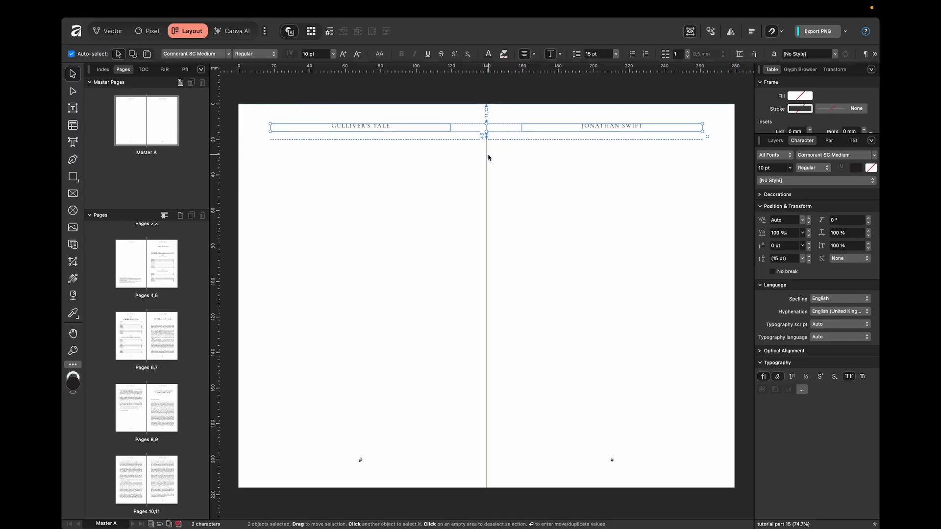
left_click(233, 293)
scroll(142, 411, "down", 3)
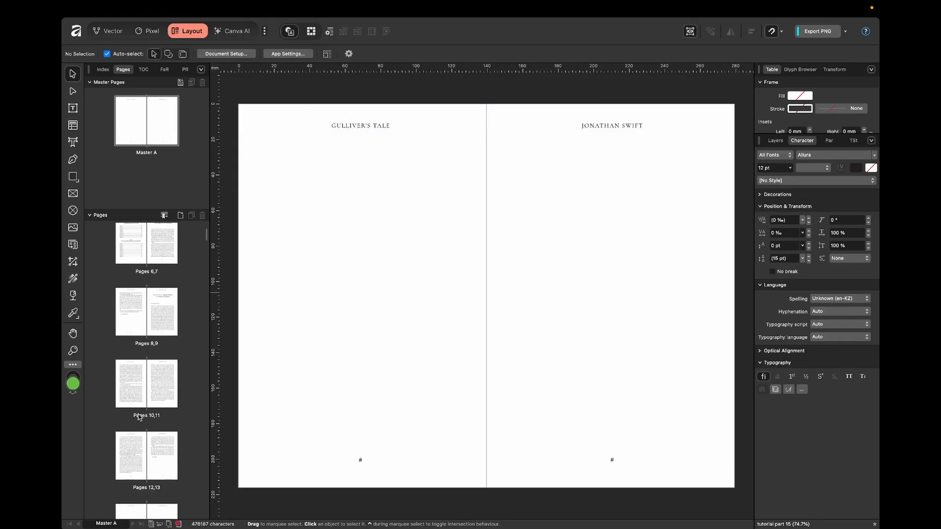
left_click(143, 380)
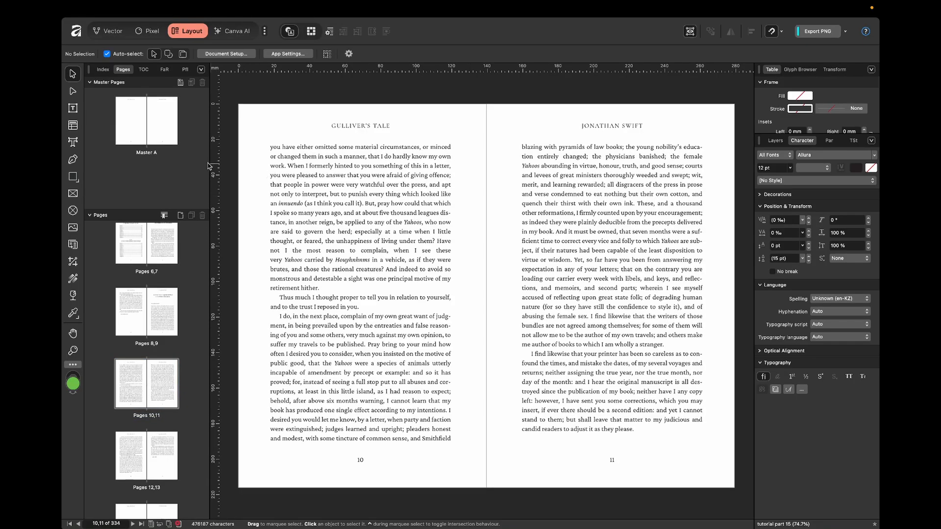
Step: Move both Master A header frames slightly closer to the body text and compare their position on pages 10 and 11
left_click(157, 120)
left_click(390, 128)
left_click(575, 129, "shift")
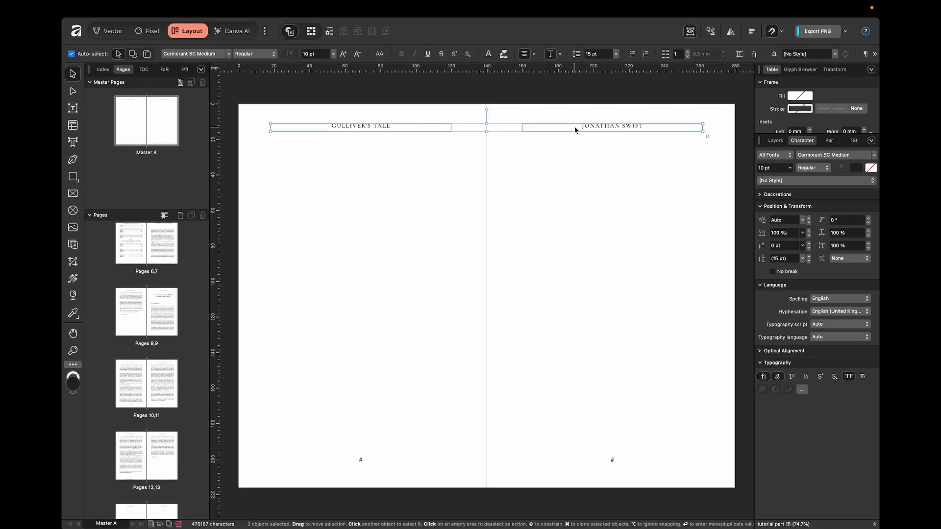
left_click(146, 382)
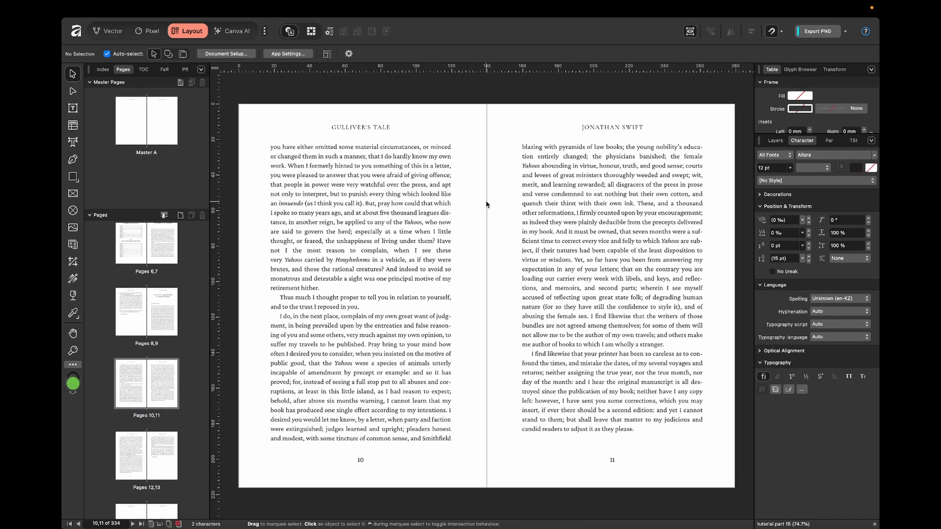
left_click(160, 124)
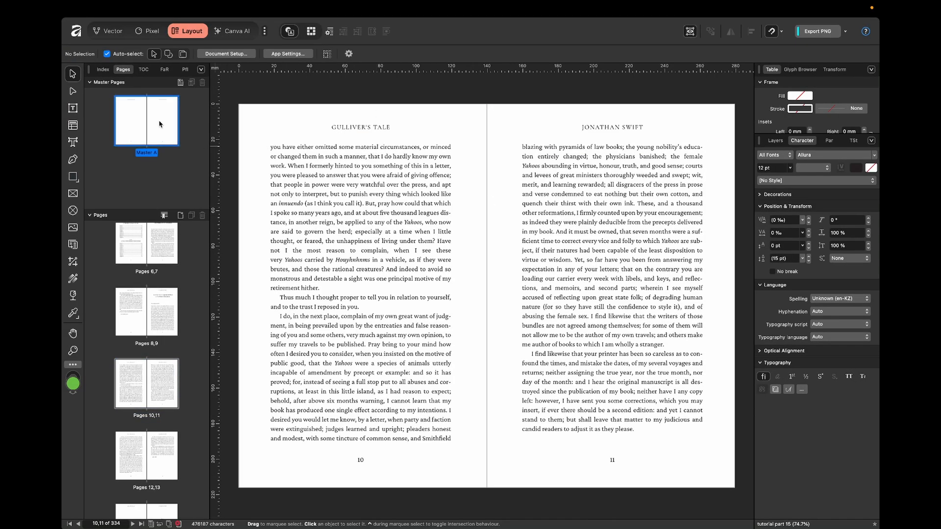
left_click(405, 131)
left_click(599, 136, "shift")
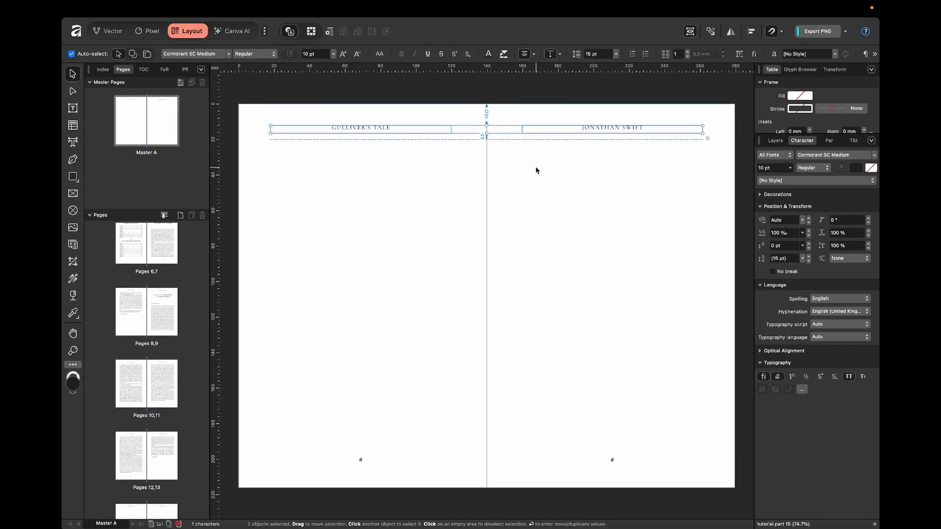
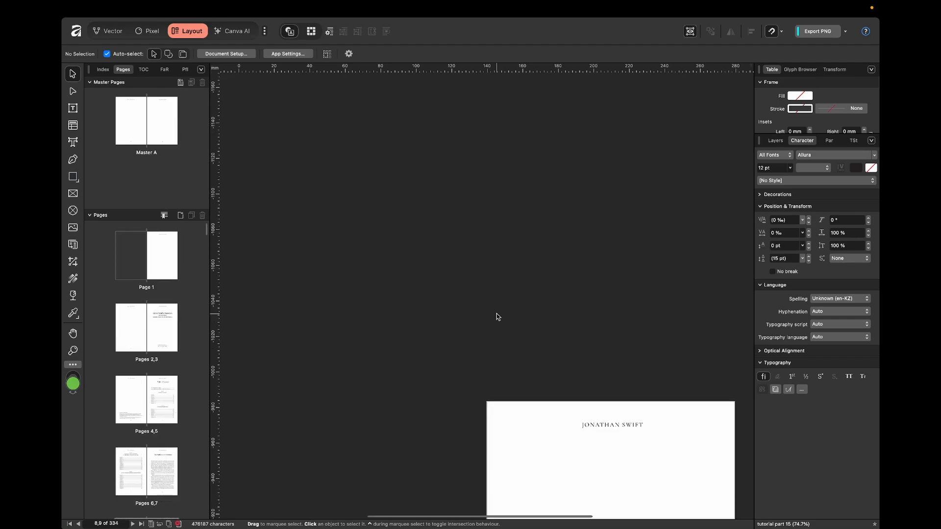
Step: Delete the running header and the page number from page 1
scroll(496, 314, "down", 8)
scroll(497, 315, "up", 3)
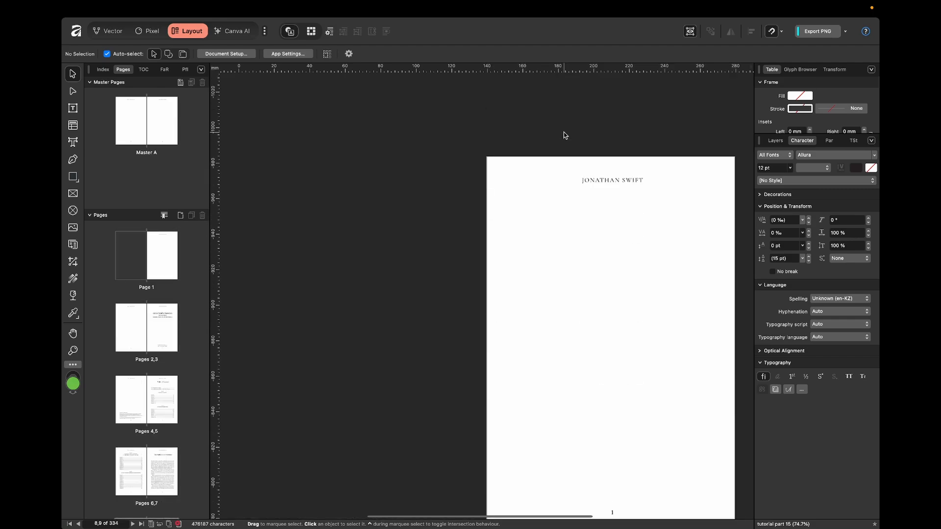
double_click(650, 179)
key("super+a")
key("BackSpace")
scroll(650, 195, "down", 8)
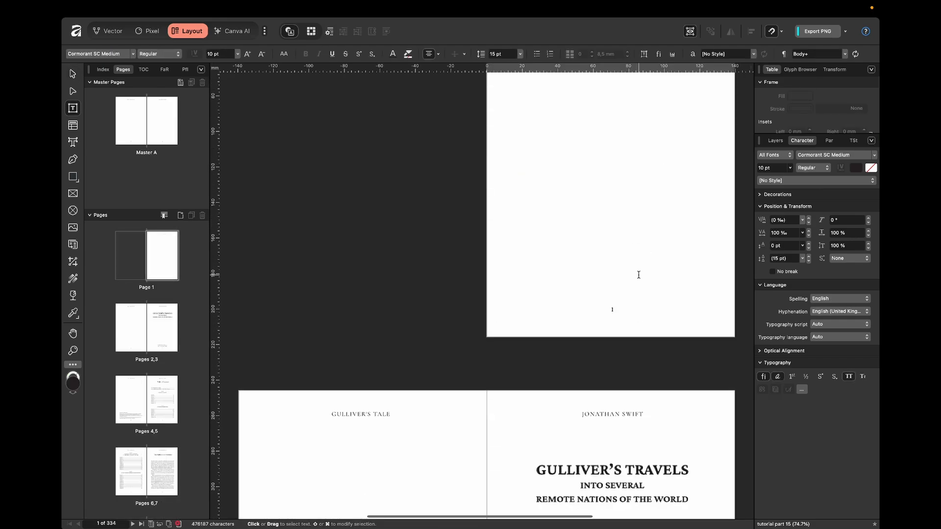
left_click(643, 317)
key("BackSpace")
Step: Delete the running header and the page number from the blank page 2
scroll(548, 359, "down", 4)
triple_click(399, 315)
scroll(416, 330, "down", 7)
key("BackSpace")
left_click(391, 467)
key("BackSpace")
Step: Delete the running header and the page number from the title page, page 3
triple_click(647, 126)
key("BackSpace")
left_click(640, 459)
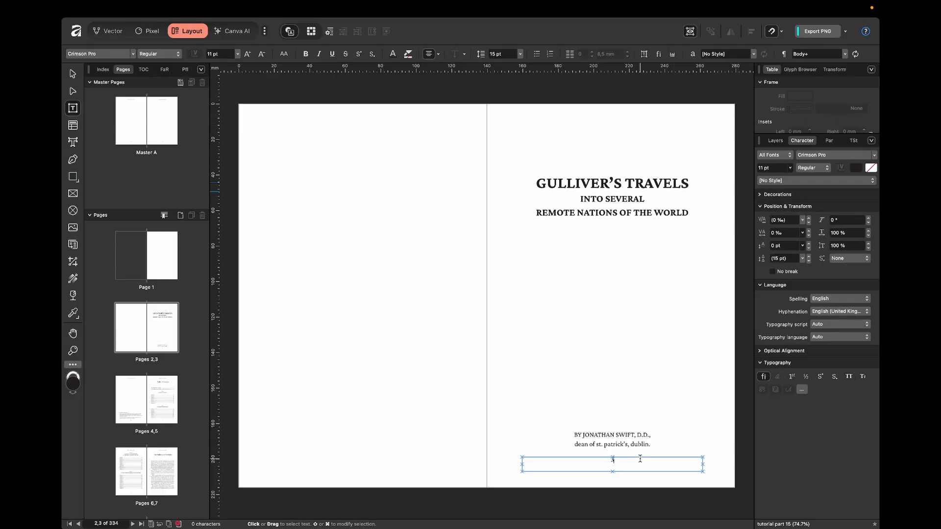
left_click(487, 385)
Step: Delete the running header and the page number from the copyright page, page 4
scroll(423, 313, "down", 7)
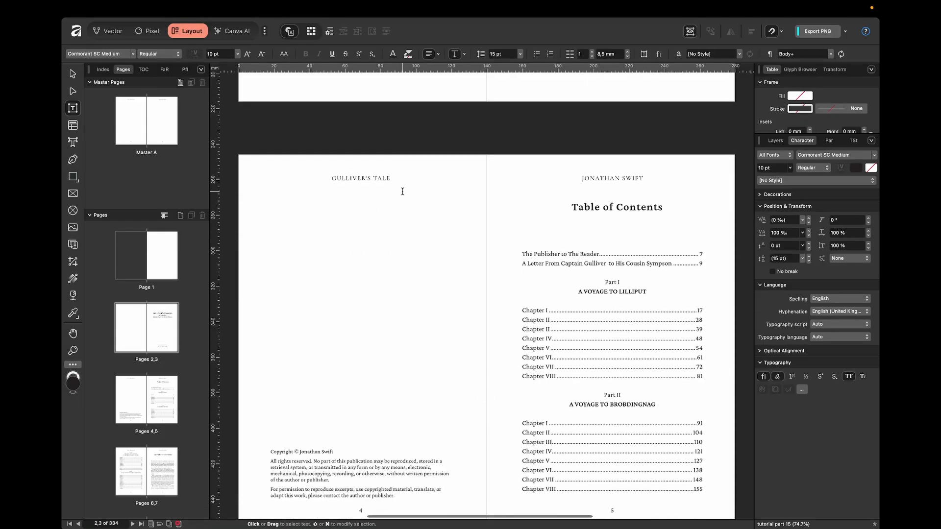
triple_click(402, 179)
key("BackSpace")
scroll(414, 336, "down", 5)
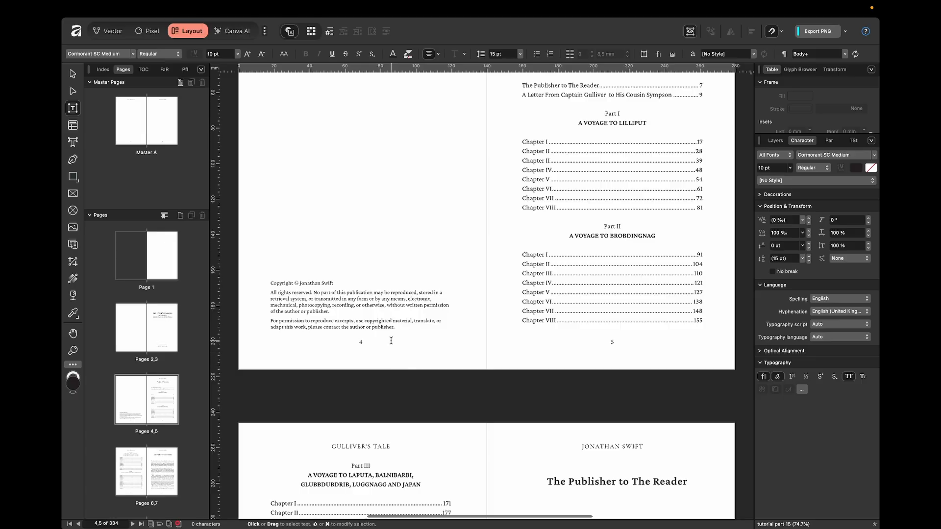
Step: Delete the running header and the page number from the first Table of Contents page, page 5
scroll(635, 238, "up", 5)
triple_click(656, 211)
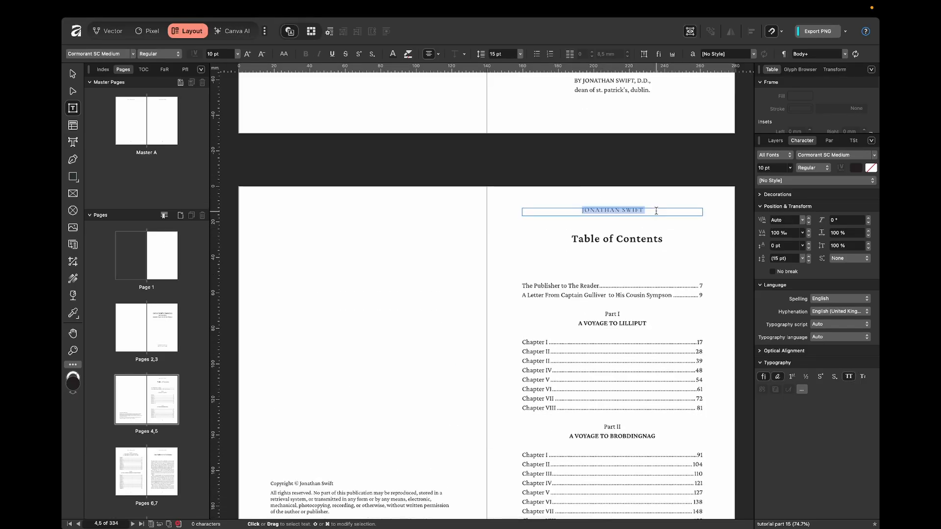
key("BackSpace")
scroll(660, 235, "down", 4)
triple_click(620, 407)
key("BackSpace")
left_click(508, 292)
scroll(566, 140, "up", 1)
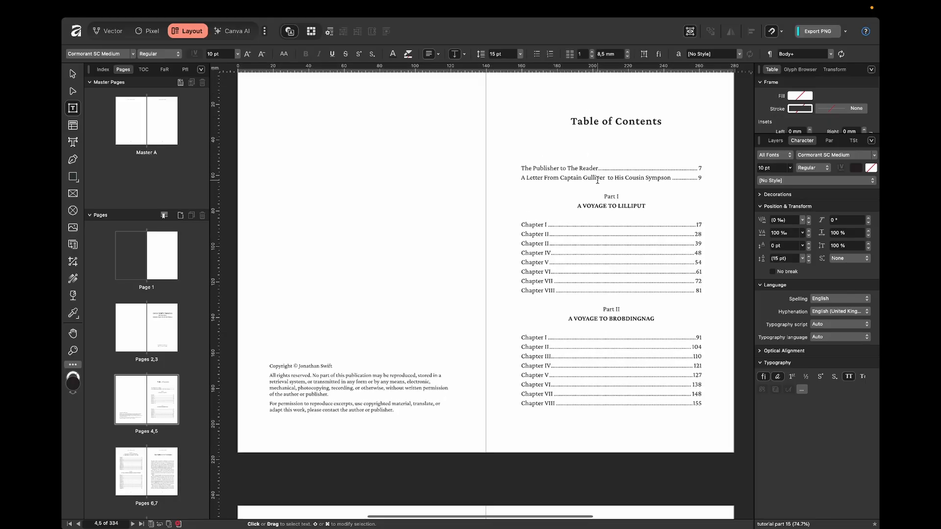
Step: Examine the Table of Contents spread and the following spread with pages 6 and 7 for their running headers and page numbers
scroll(608, 197, "up", 1)
scroll(654, 392, "down", 9)
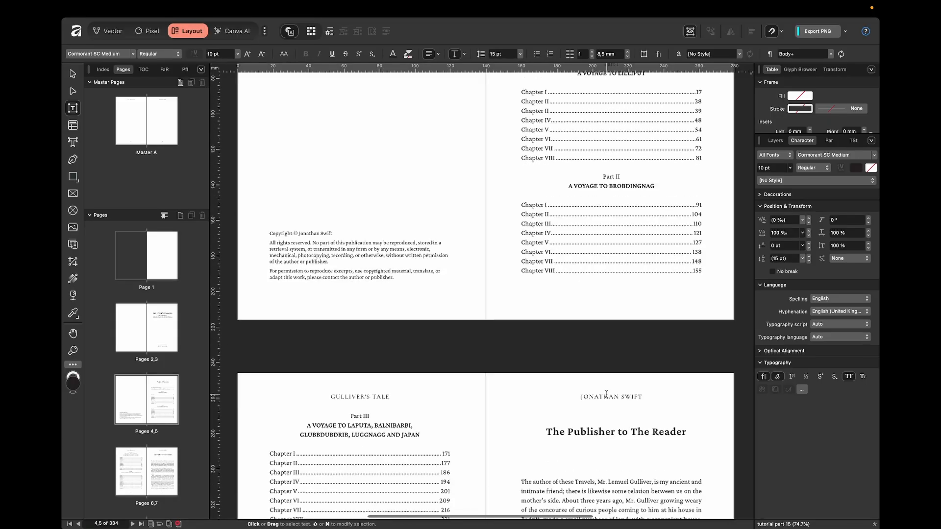
scroll(646, 277, "down", 13)
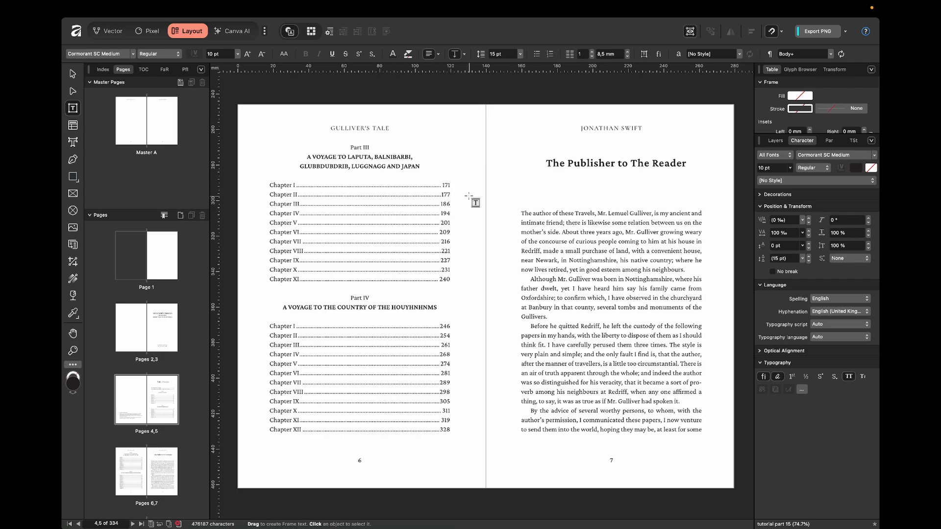
scroll(526, 183, "up", 20)
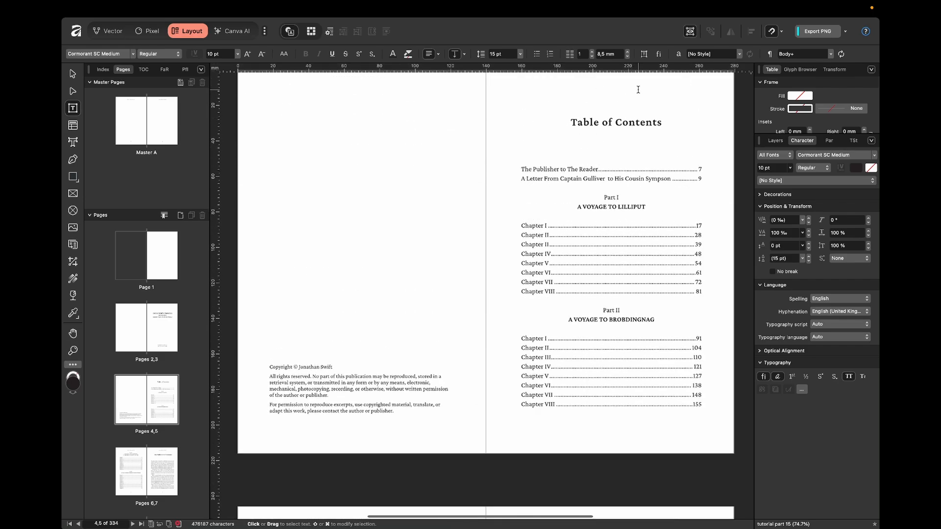
scroll(651, 176, "up", 1)
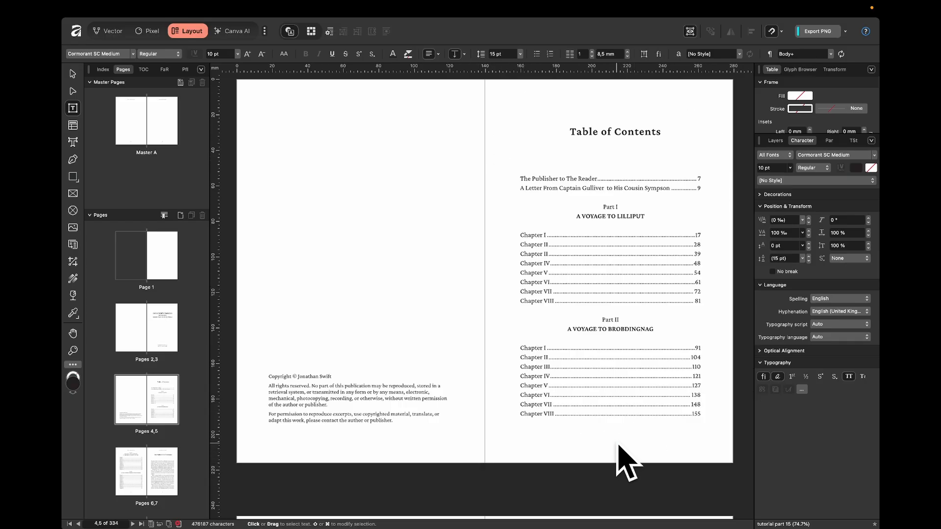
scroll(601, 443, "down", 10)
scroll(458, 276, "up", 2)
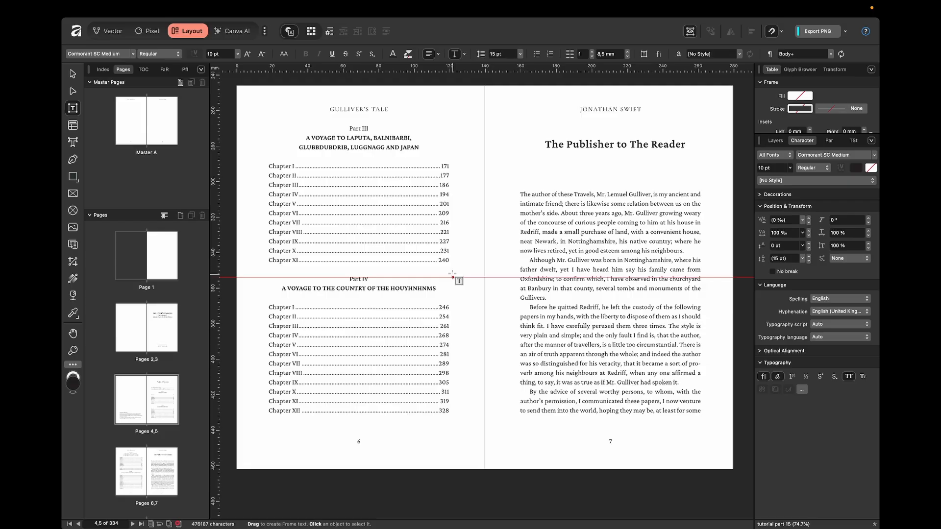
scroll(452, 275, "up", 9)
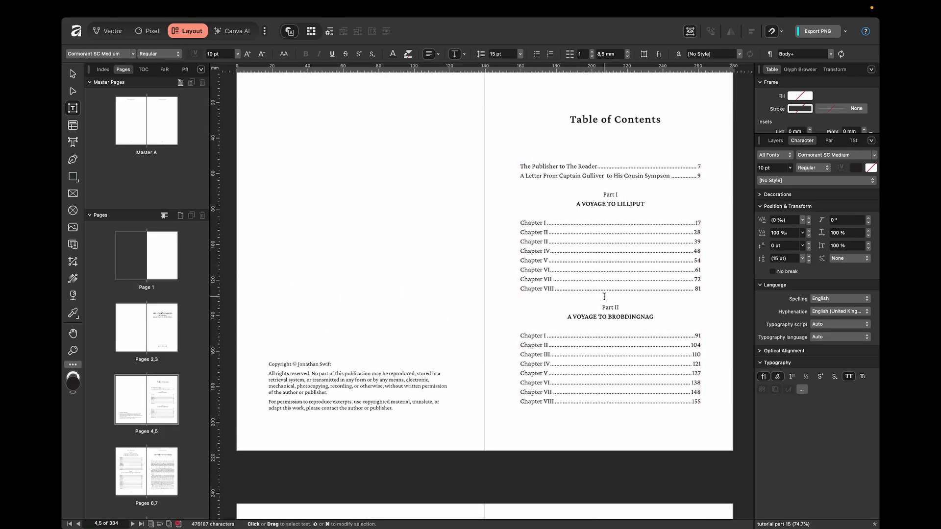
scroll(604, 296, "down", 1)
scroll(604, 296, "down", 7)
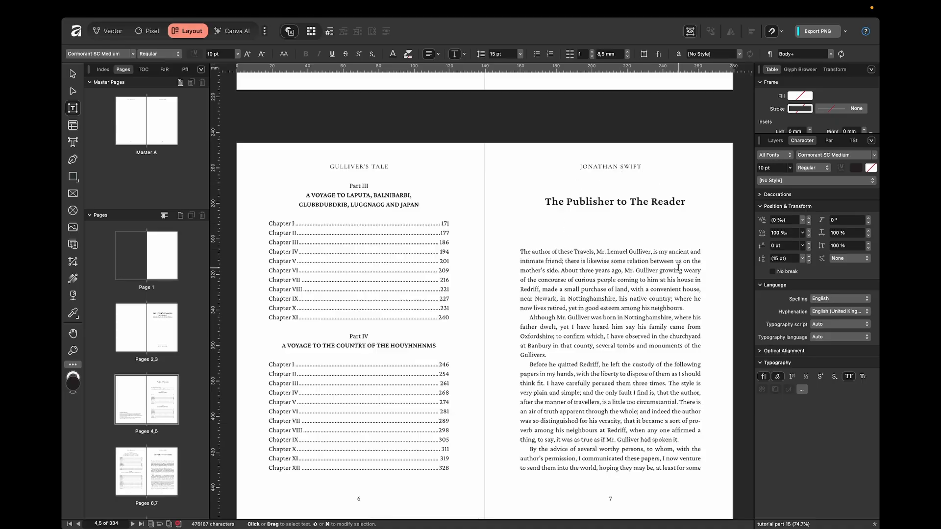
scroll(679, 268, "down", 1)
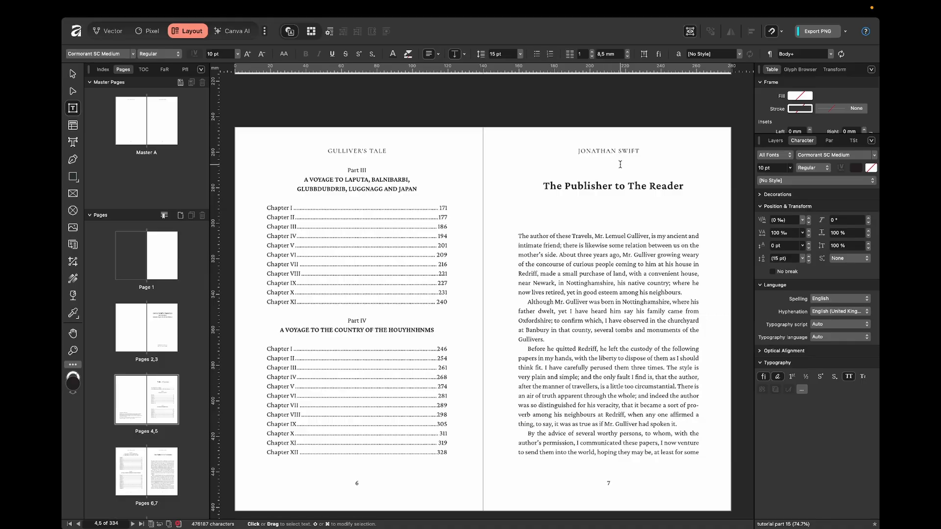
Step: Delete the running header above the heading "The Publisher to The Reader" on page 7
scroll(620, 164, "down", 1)
left_click(632, 173)
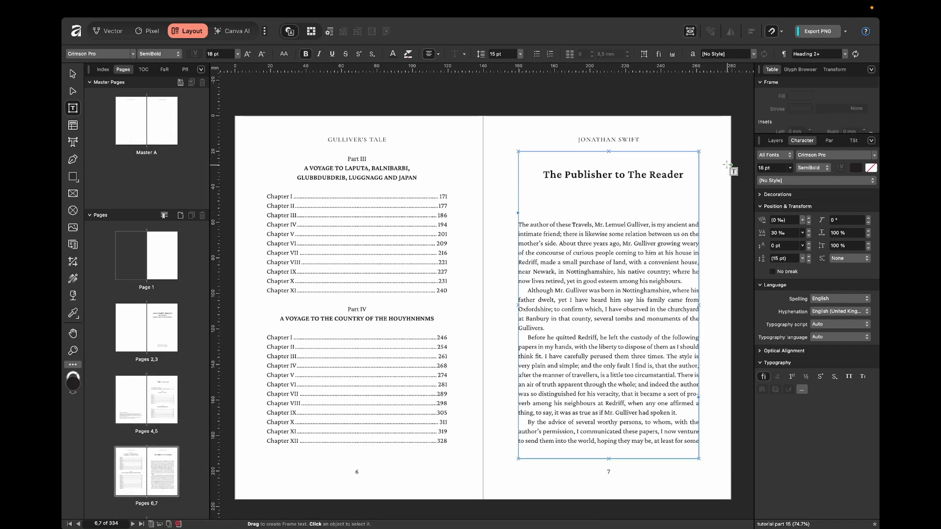
left_click(710, 170)
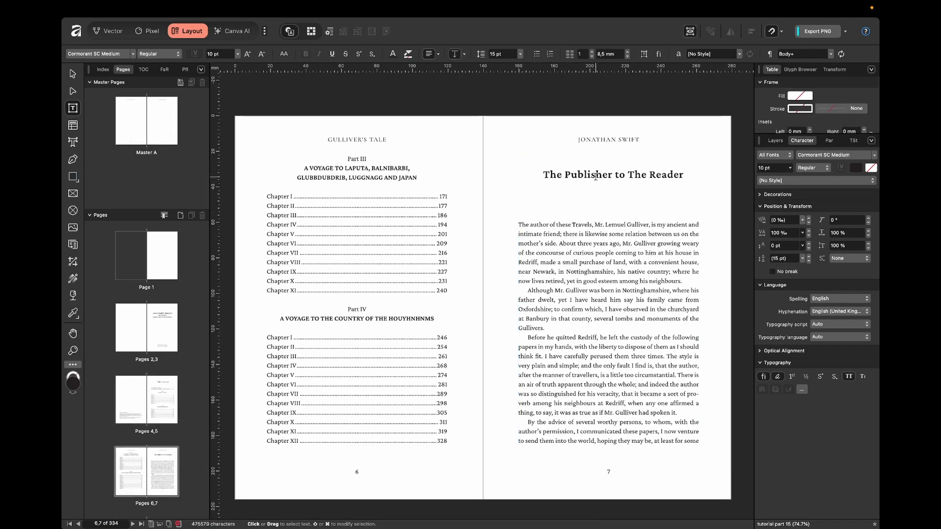
left_click(642, 142)
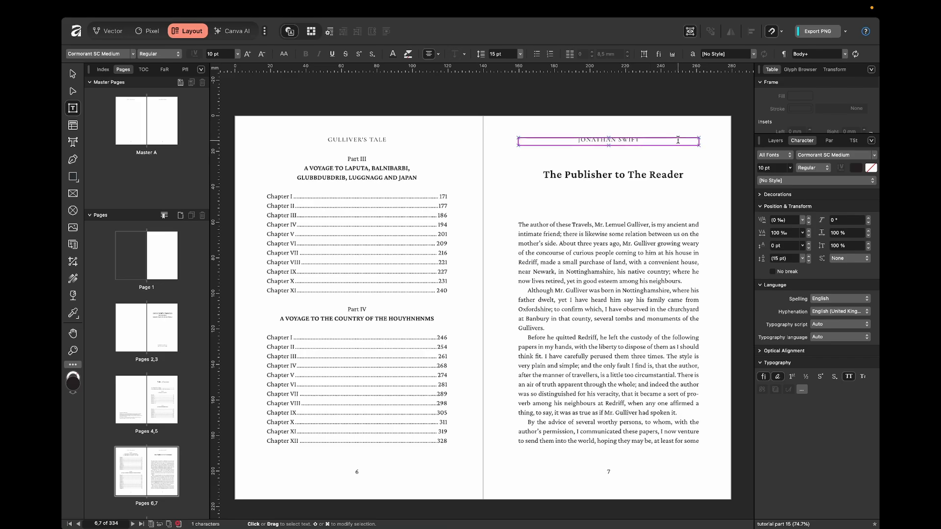
key("Escape")
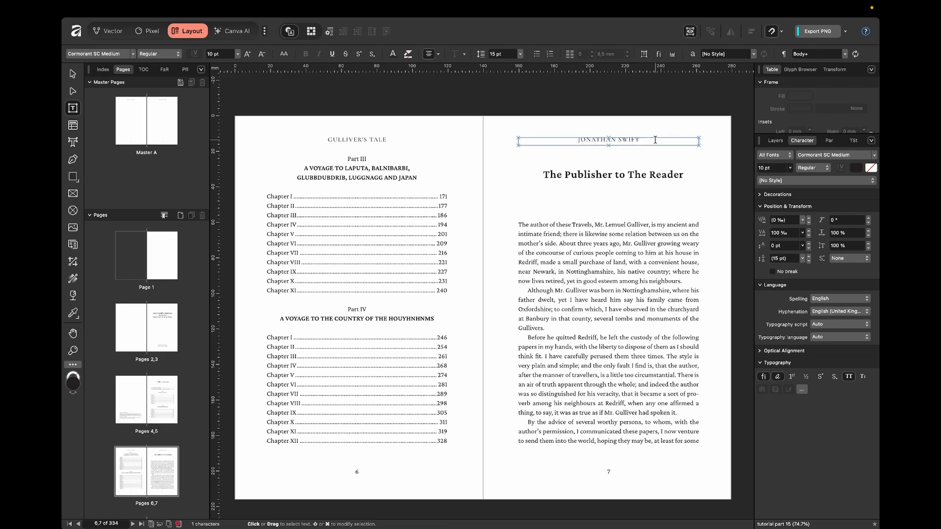
key("super+a")
key("BackSpace")
left_click(716, 185)
left_click(583, 182)
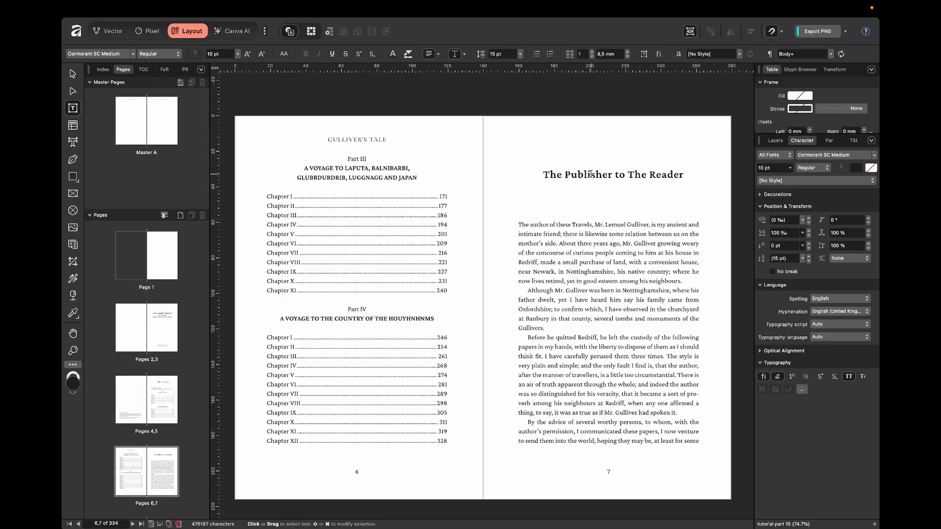
Step: Delete the running header above the heading "A Letter From Captain Gulliver to His Cousin Sympson" on page 9
scroll(551, 243, "down", 8)
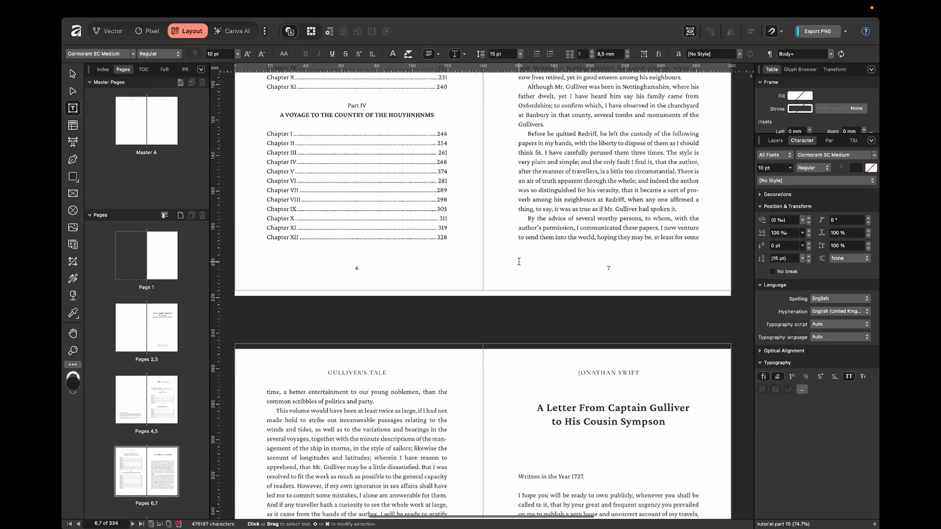
scroll(552, 244, "down", 1)
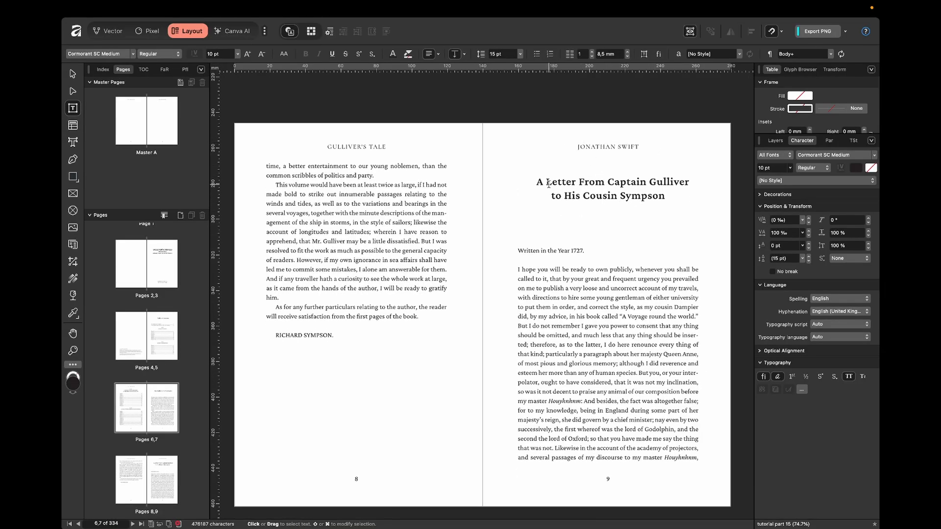
scroll(674, 148, "down", 1)
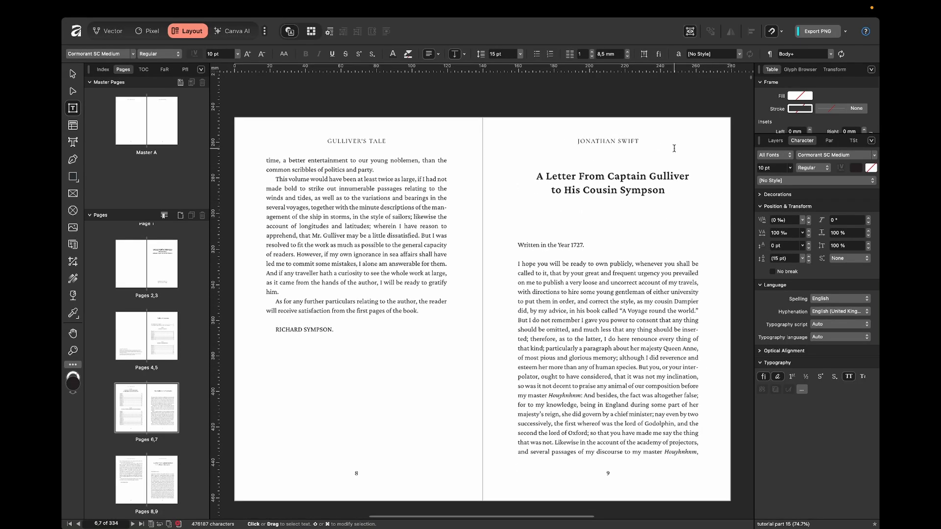
triple_click(652, 139)
key("BackSpace")
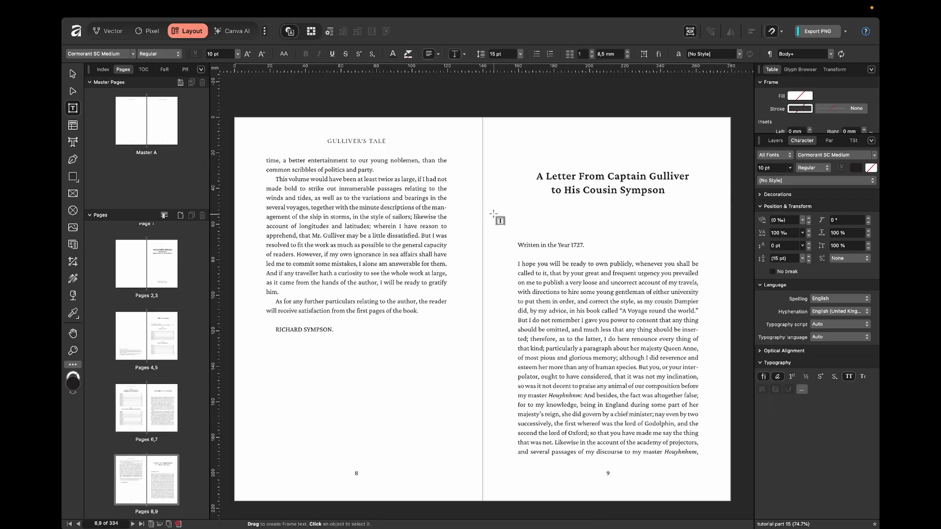
left_click(544, 185)
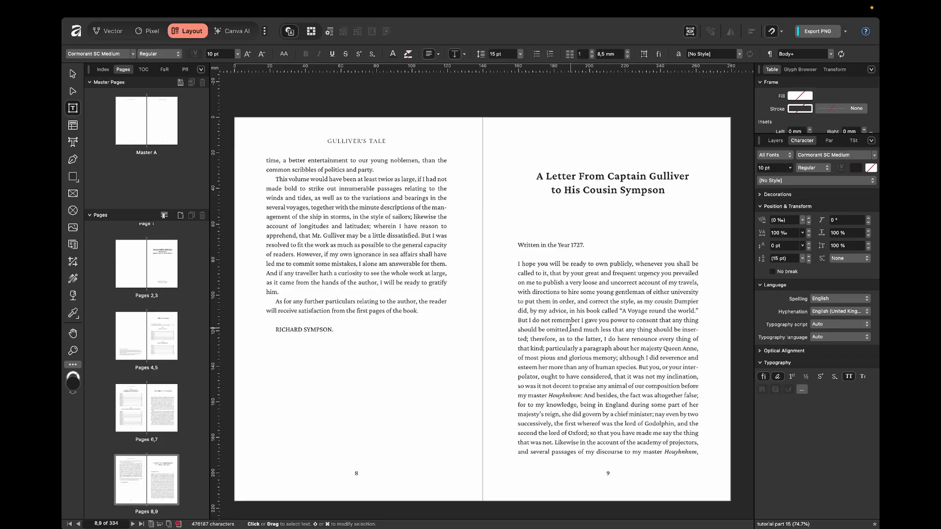
Step: Delete the running headers from the blank page 14 and the Part I title page, page 15
scroll(571, 328, "down", 10)
scroll(507, 358, "down", 15)
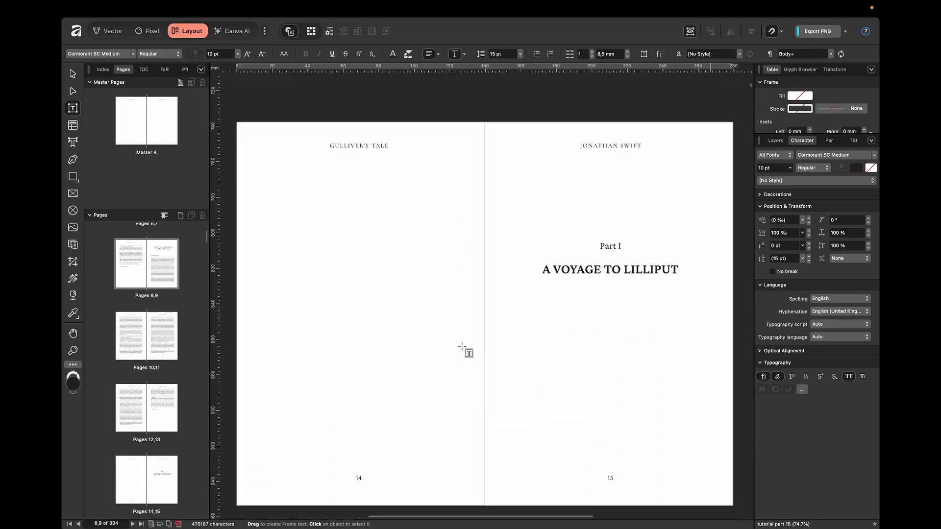
scroll(462, 347, "down", 1)
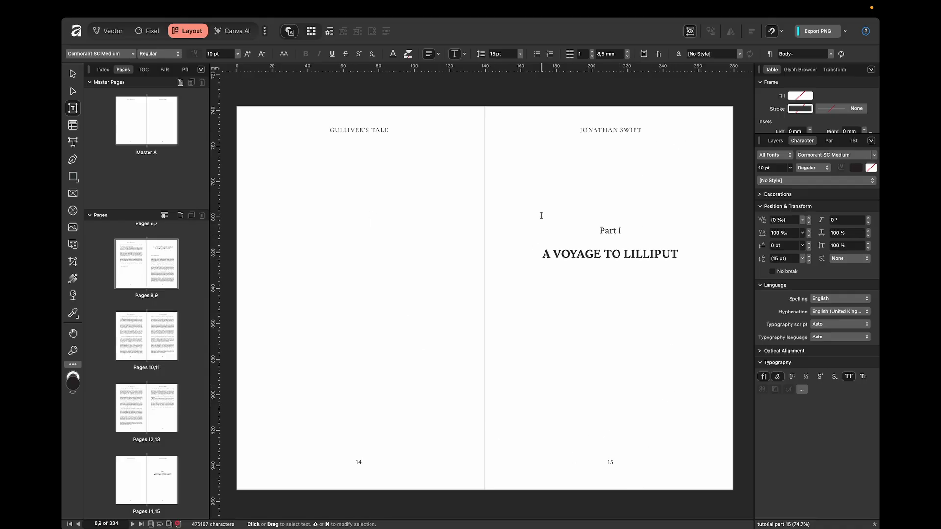
triple_click(376, 129)
key("BackSpace")
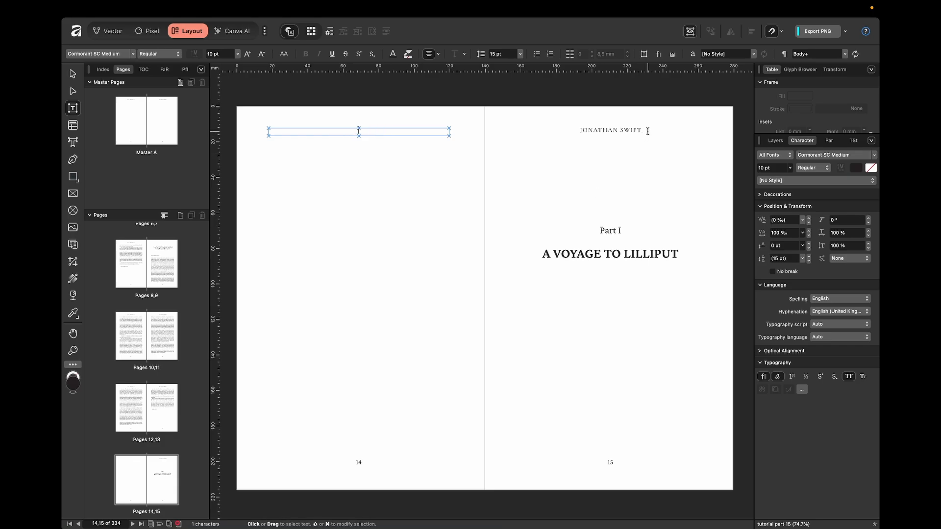
triple_click(646, 130)
key("BackSpace")
Step: Delete the page numbers from the Part I title page and the blank page facing it
triple_click(630, 463)
key("BackSpace")
triple_click(383, 459)
key("BackSpace")
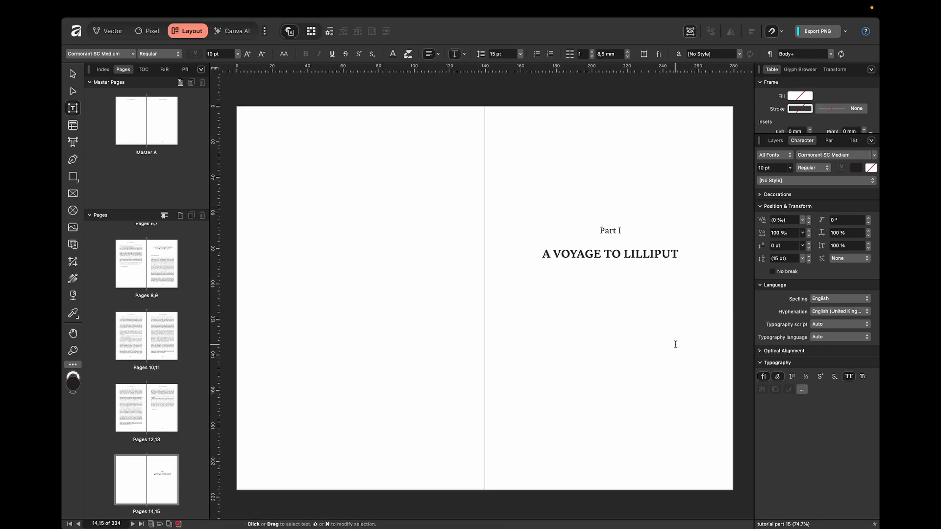
Step: Delete the running header and page number from the blank page 16, and the running header from the Chapter I opening page 17
scroll(488, 353, "down", 10)
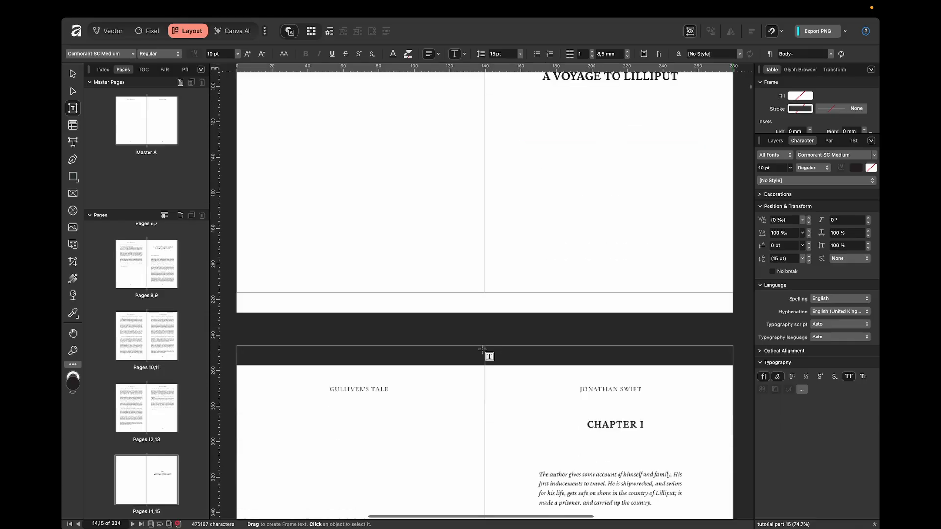
scroll(423, 224, "down", 2)
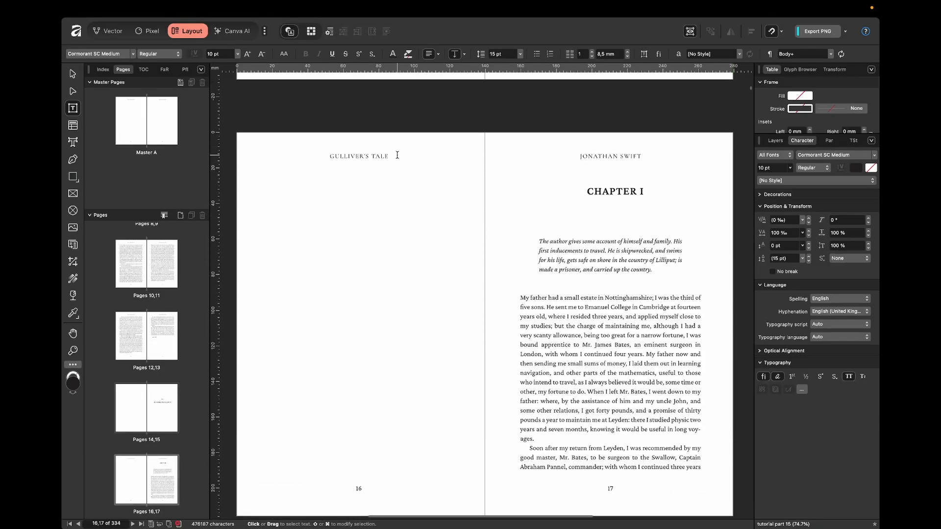
triple_click(403, 156)
key("BackSpace")
triple_click(358, 489)
key("BackSpace")
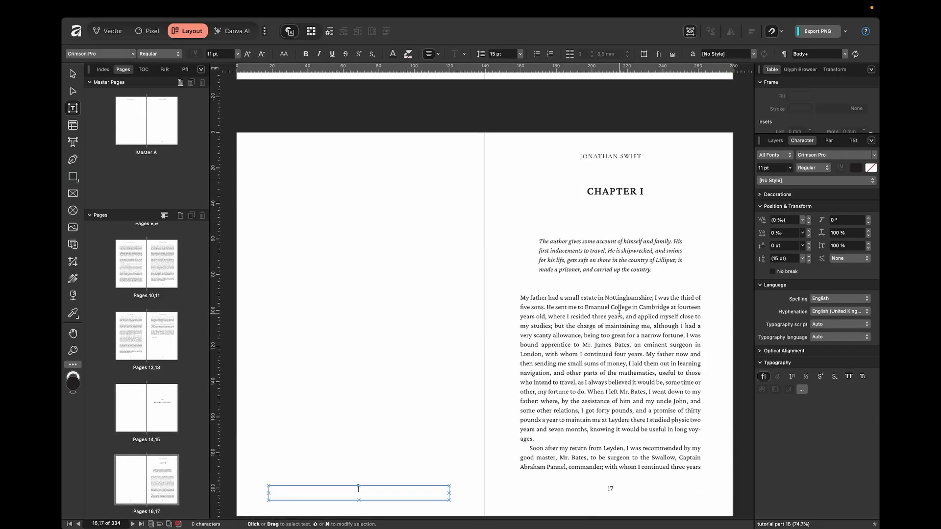
triple_click(652, 156)
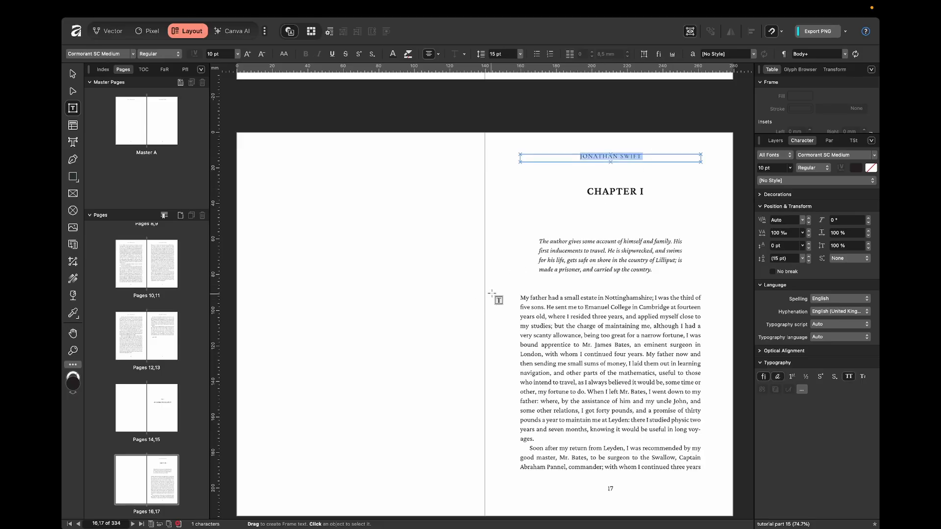
key("BackSpace")
Step: Examine how the CHAPTER II heading on page 28 aligns with the running header and check its paragraph spacing and indents
scroll(471, 353, "down", 1)
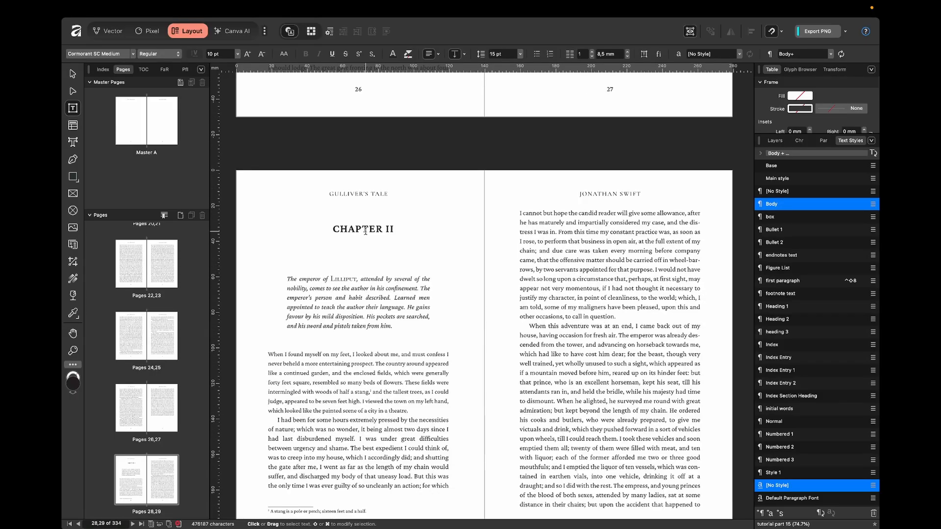
scroll(342, 201, "up", 1)
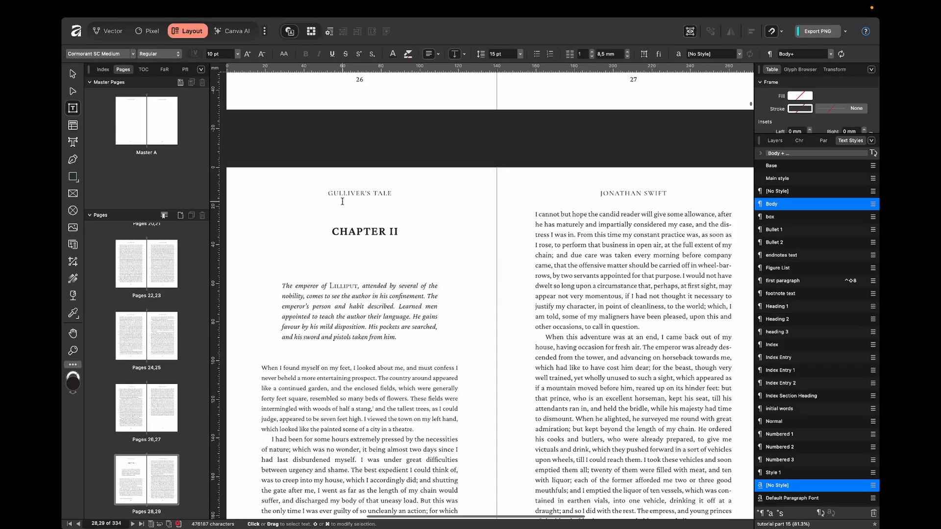
scroll(343, 201, "up", 3)
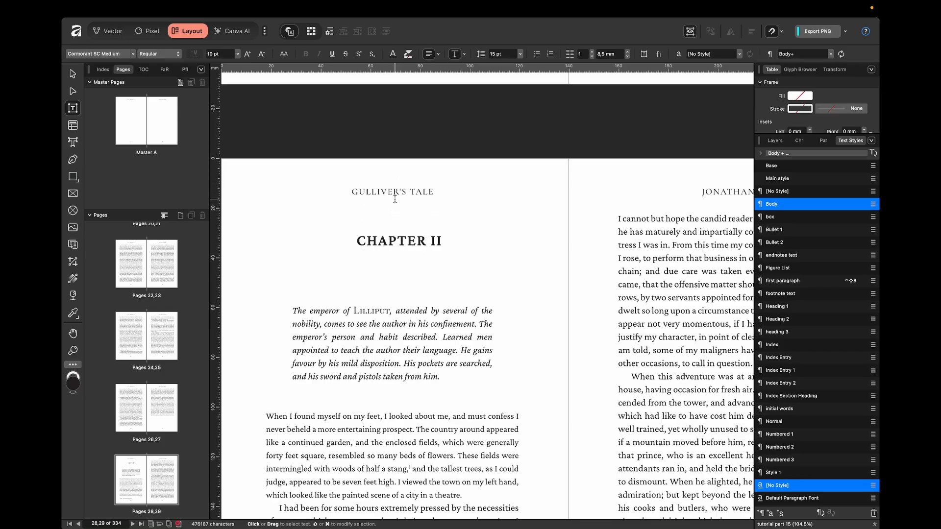
scroll(395, 201, "left", 2)
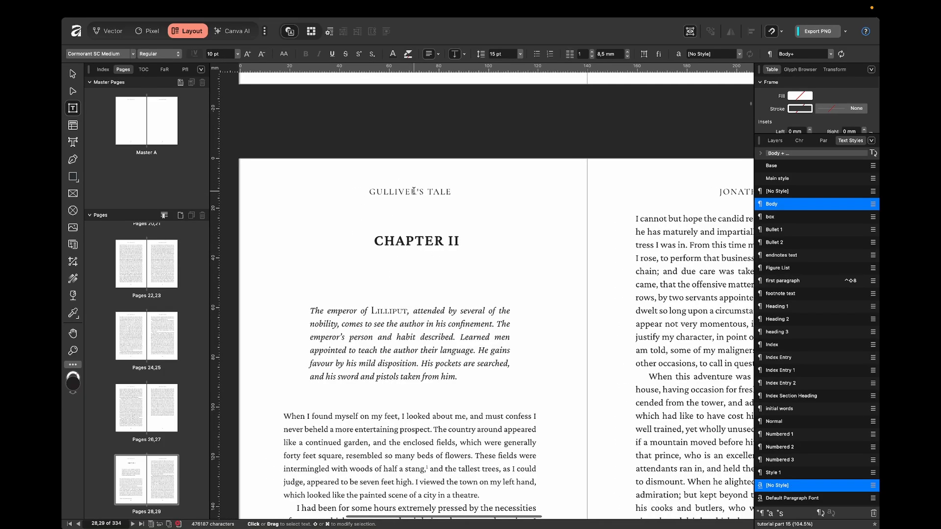
left_click(411, 238)
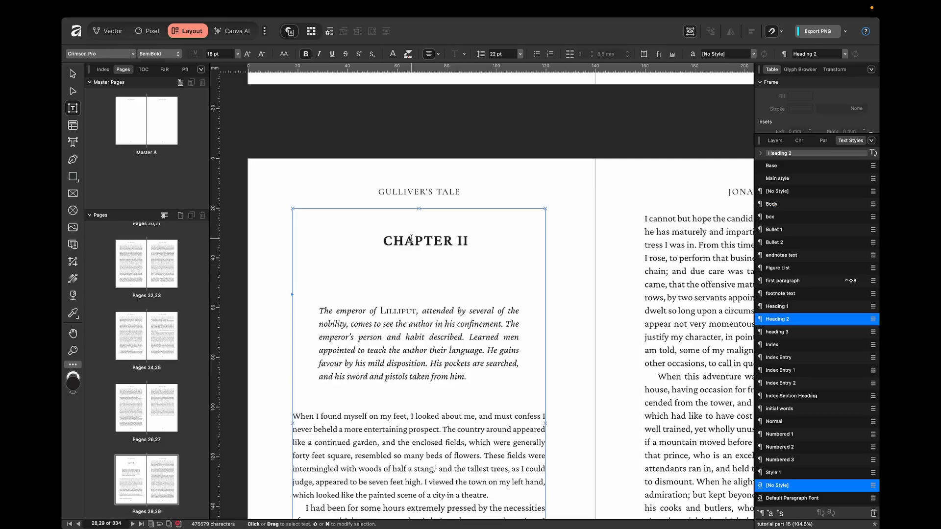
key("Right")
left_click(825, 140)
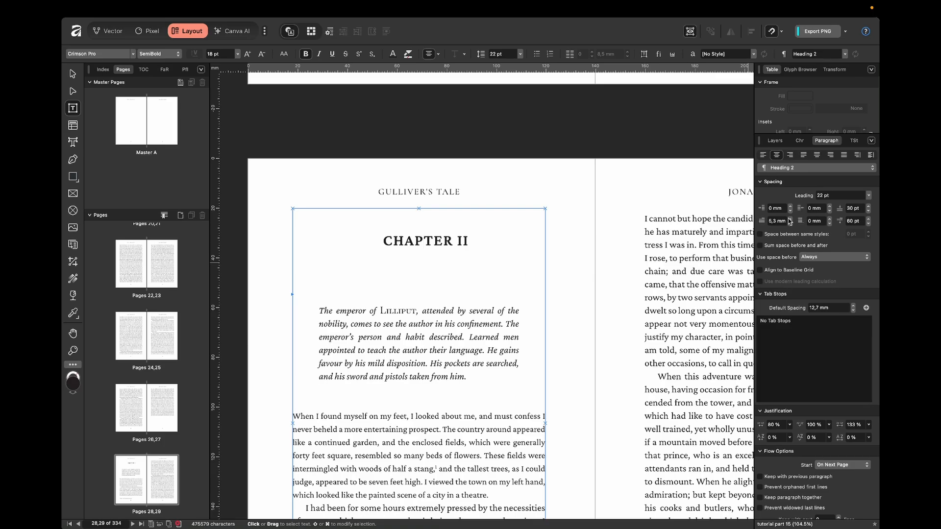
left_click(854, 142)
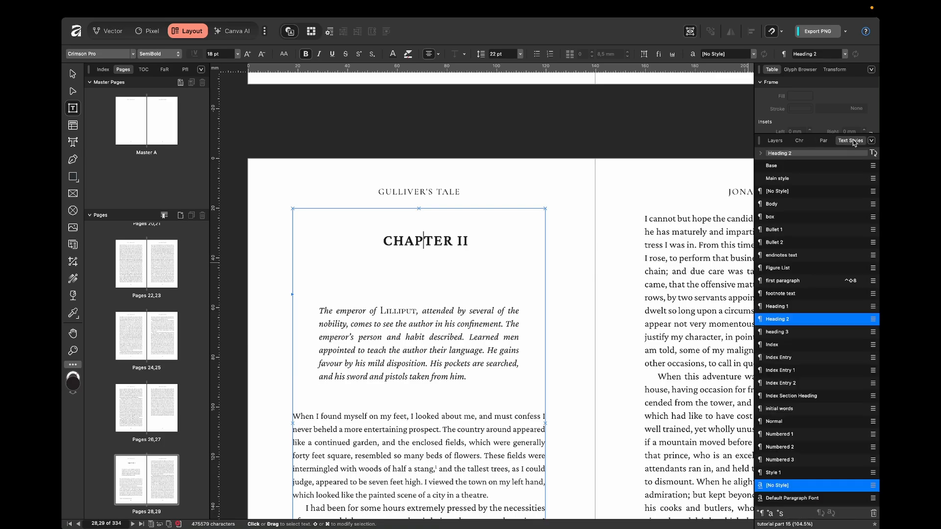
Step: Set the Heading 2 style's first line indent to 0 mm and check the CHAPTER II heading's paragraph spacing settings
right_click(818, 323)
left_click(722, 415)
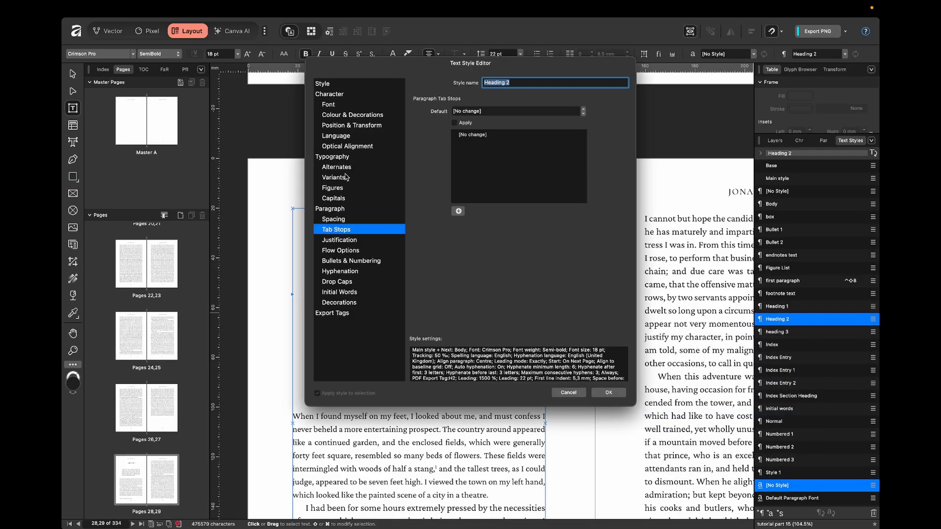
left_click(349, 220)
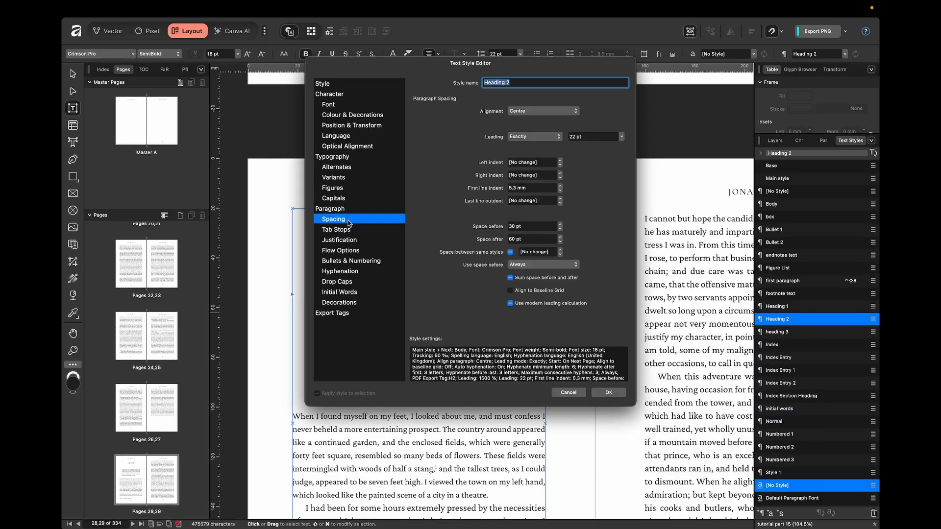
left_click(534, 187)
type("0")
key("Return")
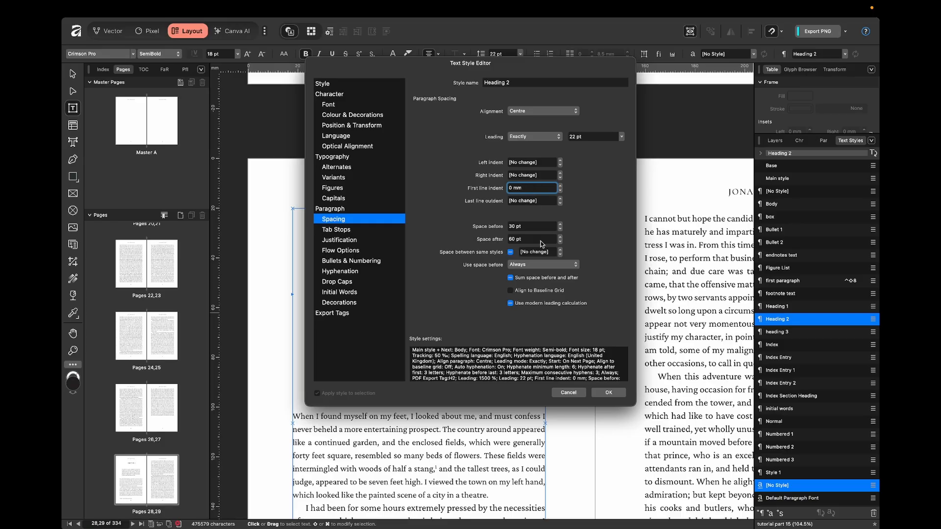
left_click(618, 394)
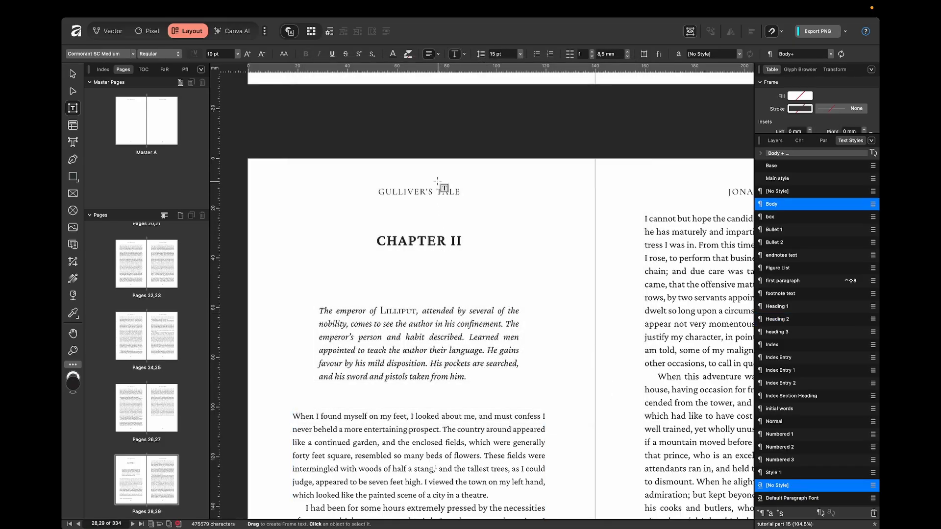
left_click(417, 241)
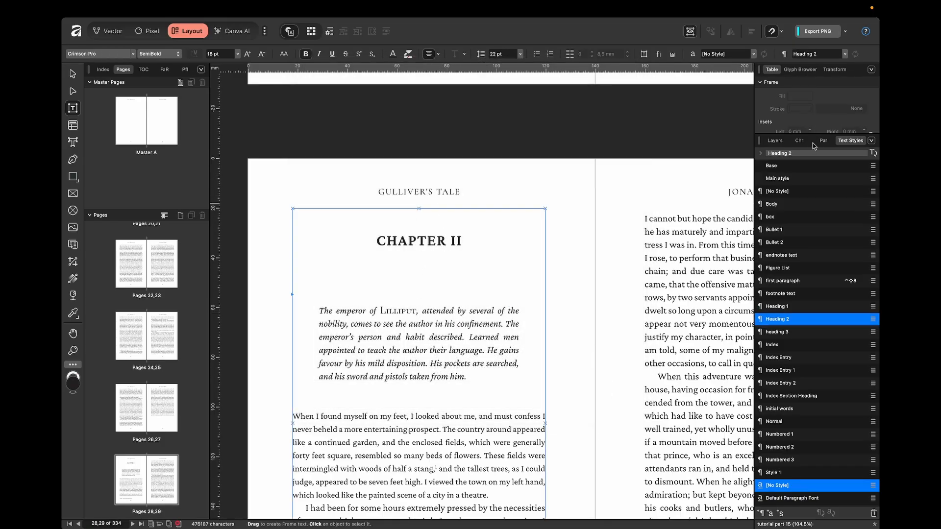
left_click(827, 141)
left_click(619, 305)
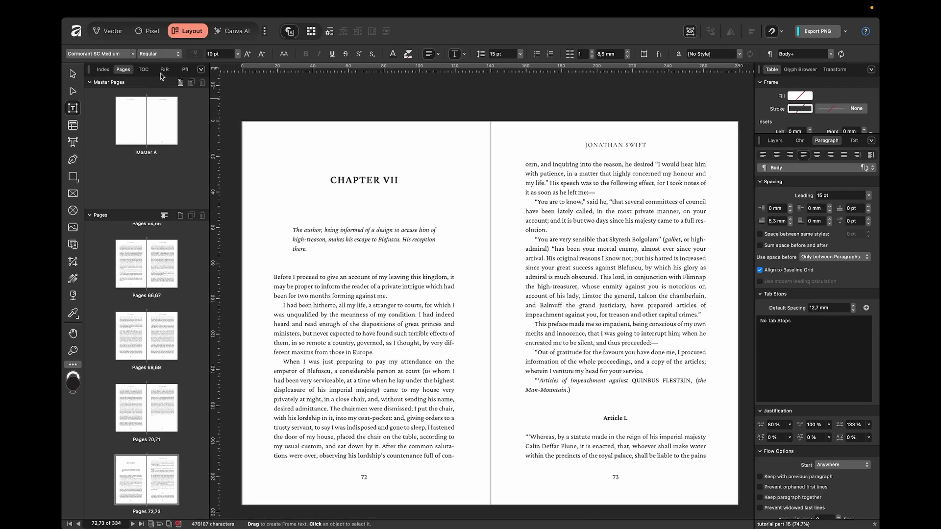
Step: Go through the Heading 2 search results from Chapter III to Chapter VIII and delete the running header from the Chapter VIII opening page 81
left_click(163, 70)
left_click(126, 220)
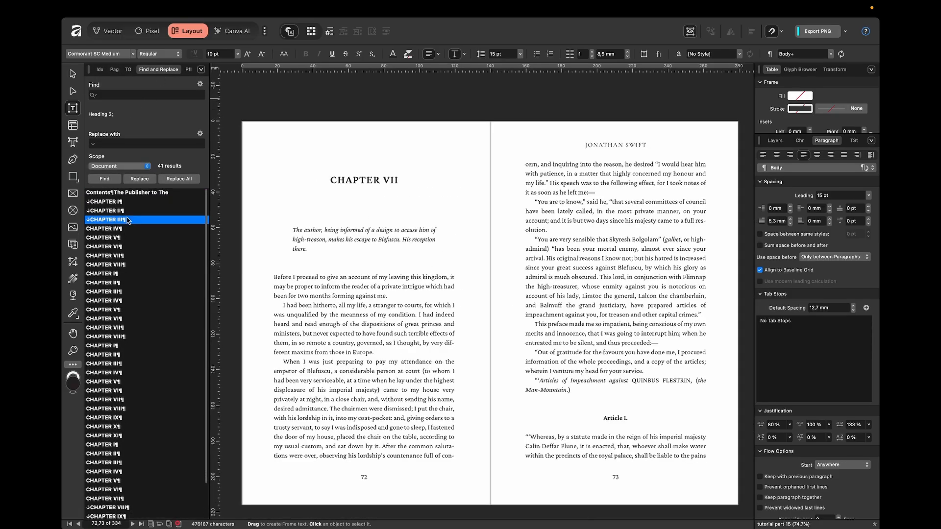
left_click(123, 229)
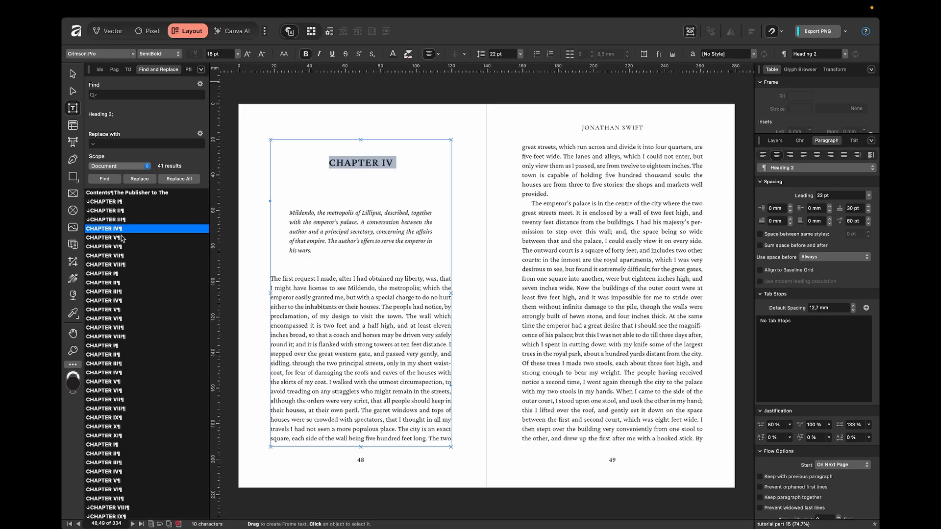
left_click(122, 238)
left_click(122, 247)
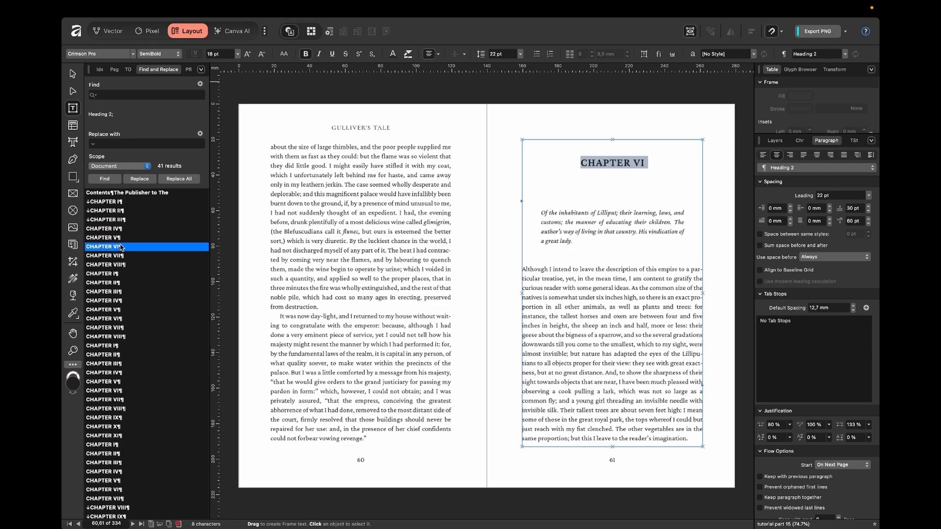
left_click(125, 256)
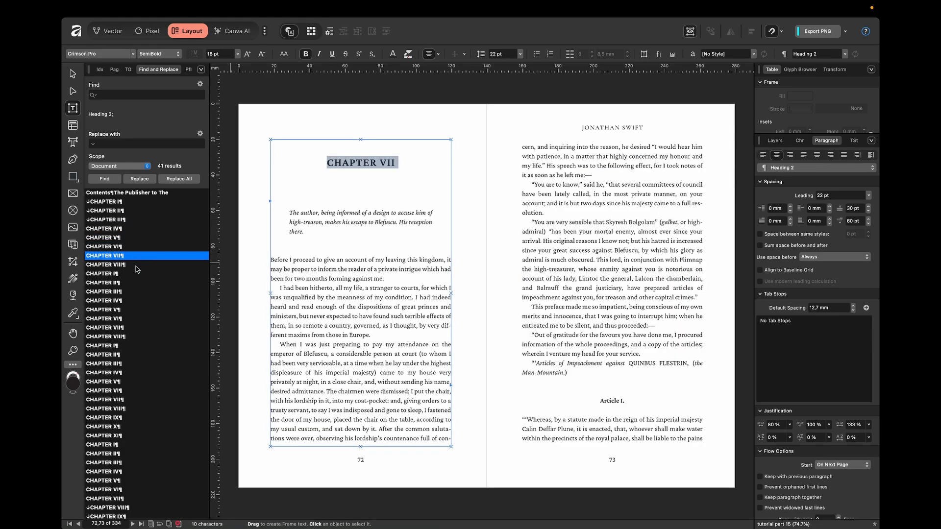
left_click(136, 266)
left_click(652, 132)
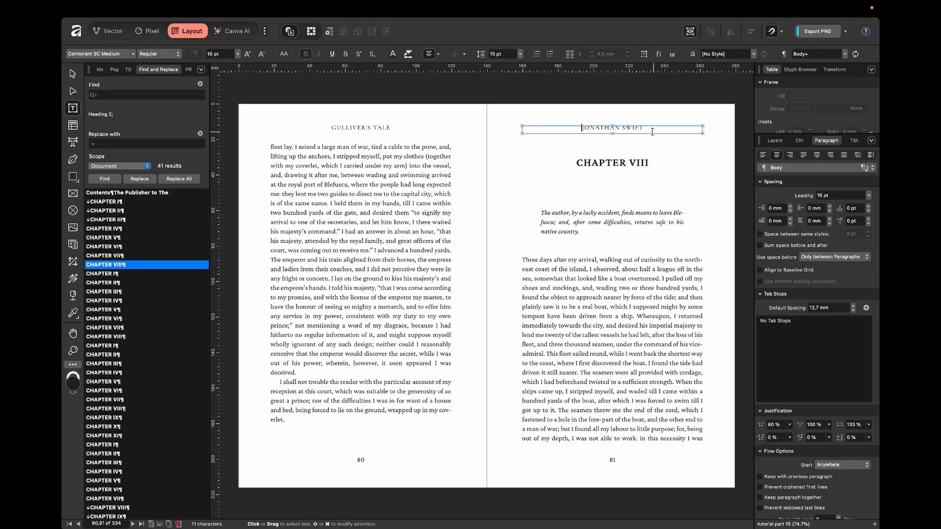
Step: Delete the running headers from Part II's Chapter I opening page 91 and blank page 90, plus the page number on page 90
left_click(125, 273)
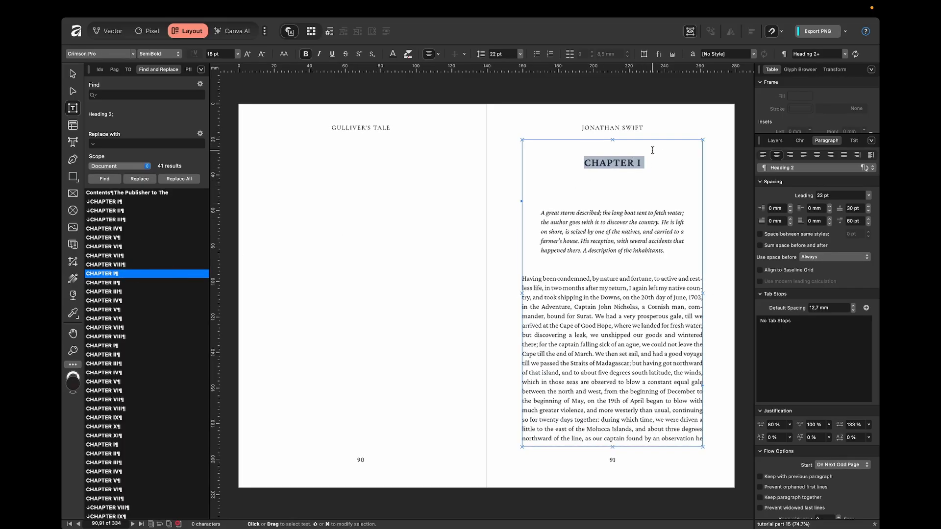
left_click(658, 128)
key("BackSpace")
left_click(407, 129)
key("BackSpace")
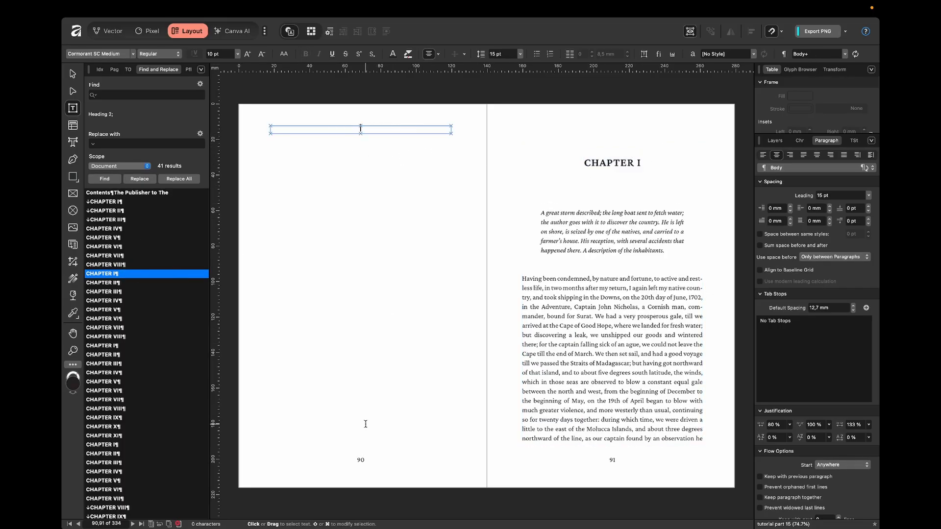
left_click(375, 459)
key("BackSpace")
Step: Delete the running headers from the blank page 88 and the Part II title page 89
scroll(527, 243, "up", 7)
scroll(527, 244, "up", 3)
left_click(359, 131)
key("BackSpace")
left_click(657, 130)
key("BackSpace")
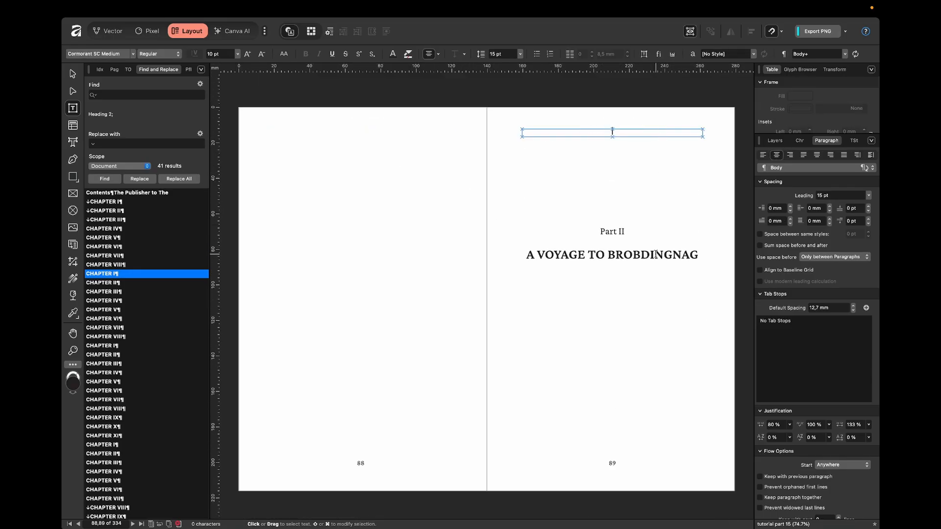
Step: Delete the page numbers from the Part II title page 89 and the blank page 88 facing it
left_click(614, 463)
key("BackSpace")
left_click(383, 461)
key("BackSpace")
key("Escape")
Step: Review the book from its first page through the front matter, Part I title and Chapter I, checking where running headers and page numbers appear
scroll(479, 370, "up", 1)
scroll(479, 370, "up", 10)
scroll(492, 334, "up", 9)
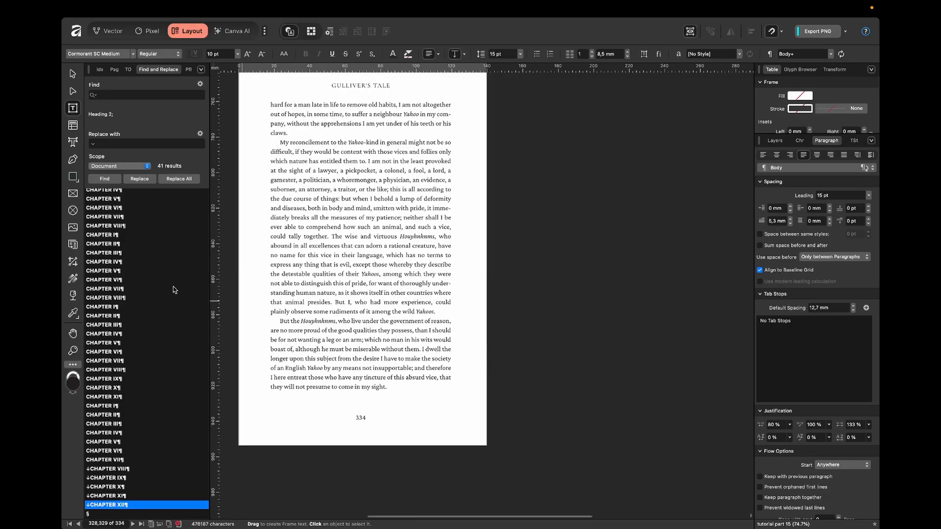
scroll(166, 274, "up", 4)
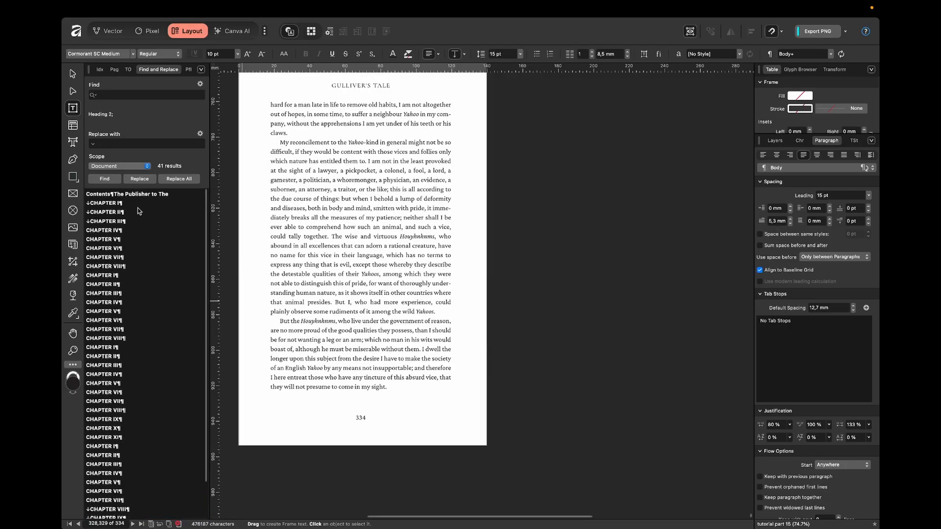
left_click(135, 195)
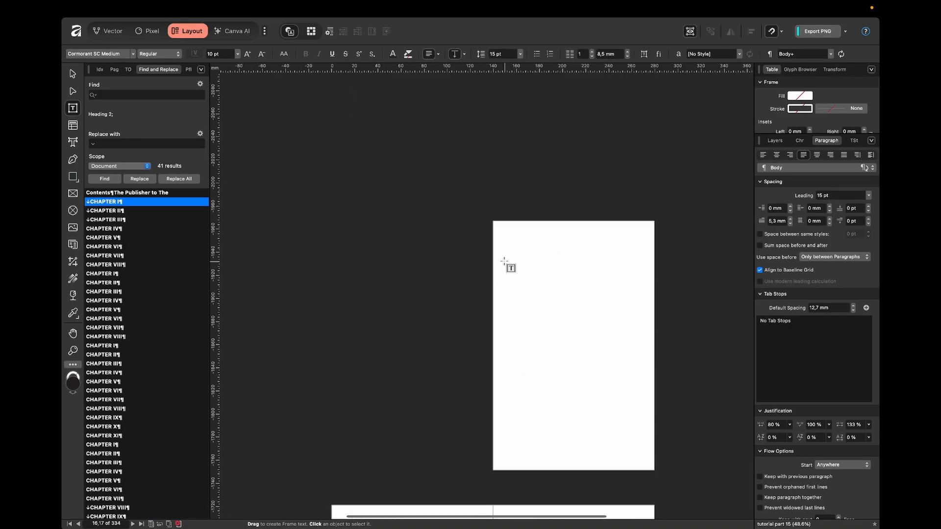
scroll(509, 267, "down", 8)
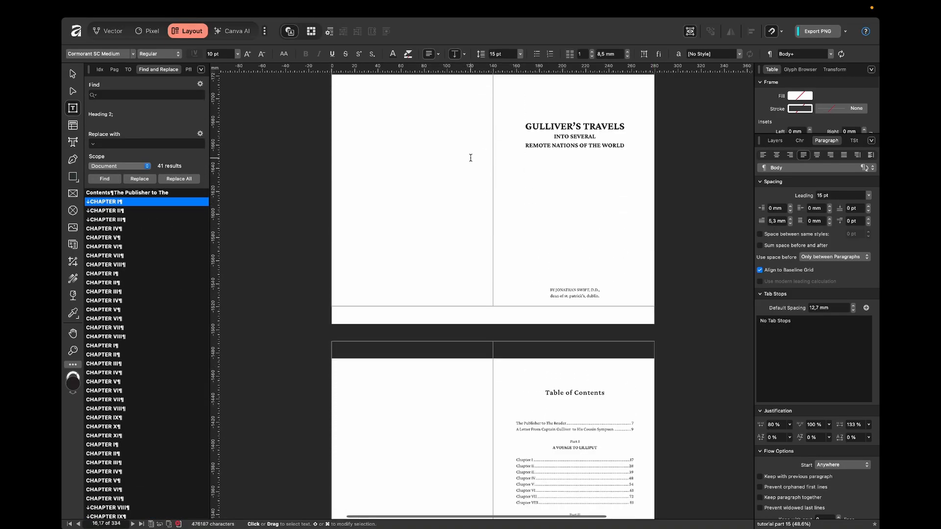
scroll(505, 226, "up", 5)
scroll(463, 393, "down", 4)
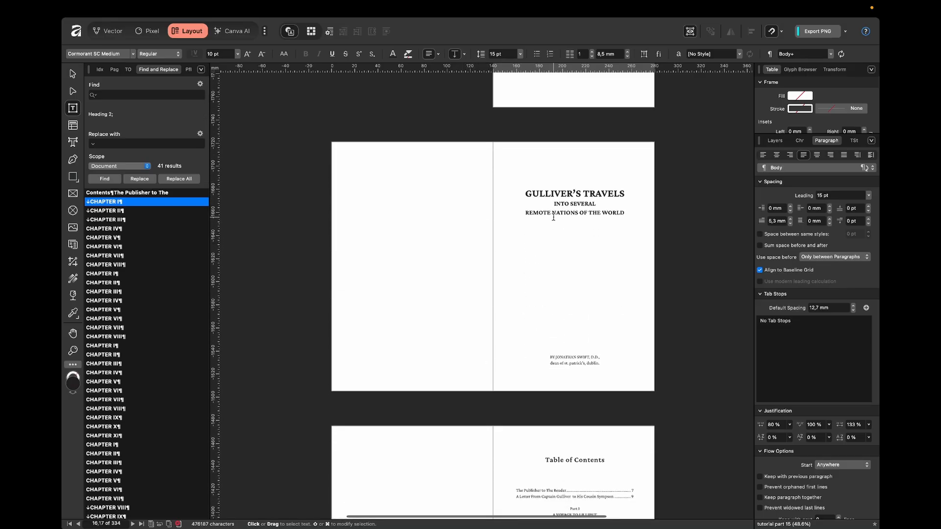
scroll(553, 217, "down", 5)
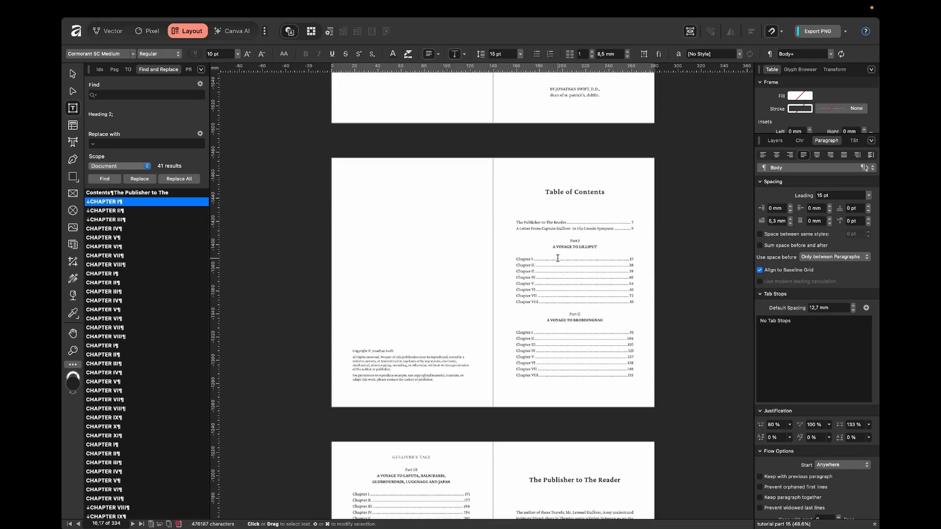
scroll(558, 257, "down", 6)
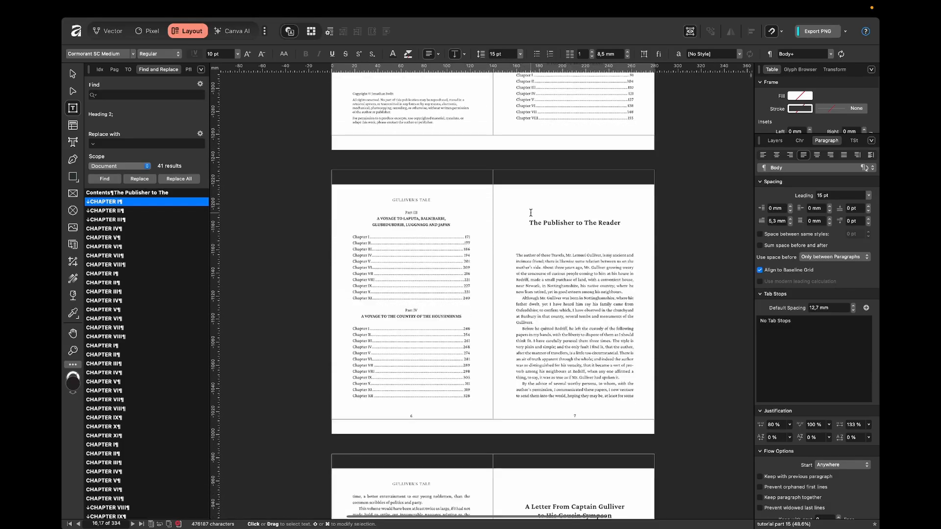
scroll(531, 213, "down", 2)
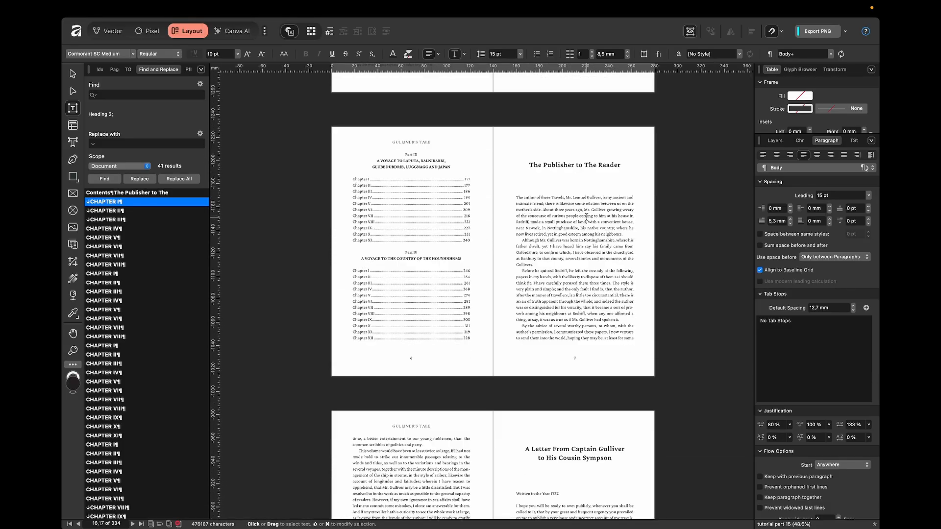
scroll(566, 267, "down", 7)
scroll(562, 312, "down", 12)
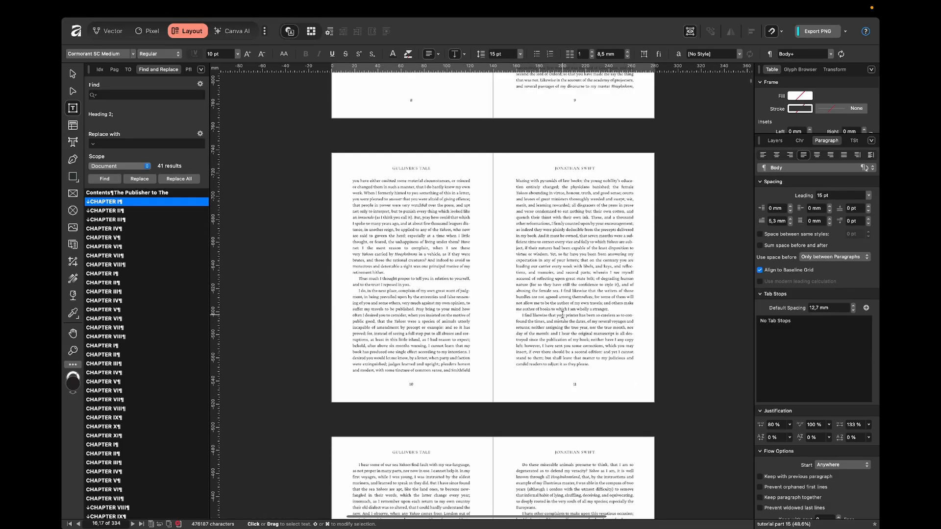
scroll(562, 316, "down", 18)
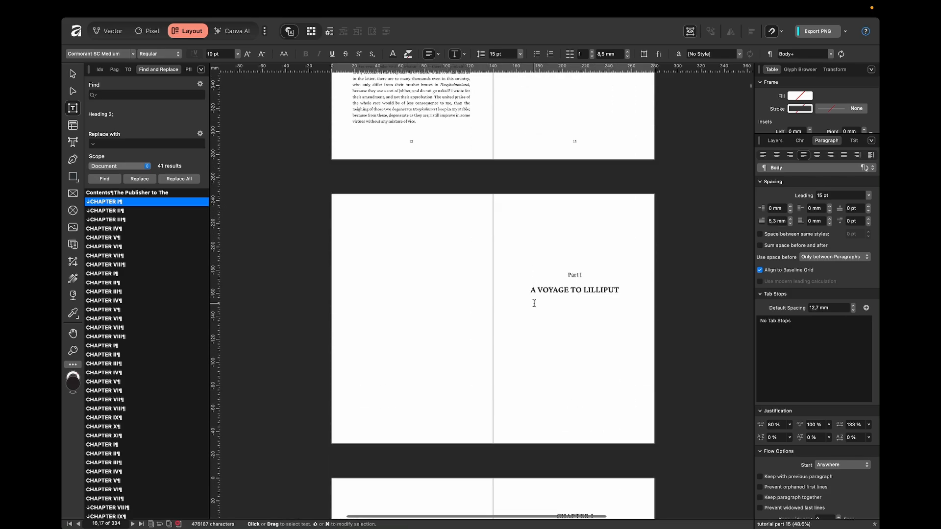
scroll(534, 303, "down", 9)
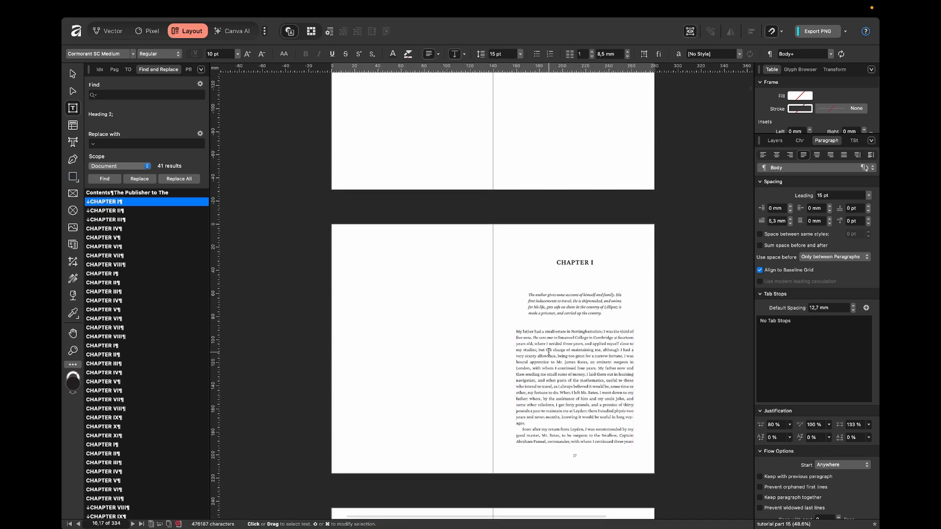
scroll(549, 351, "down", 11)
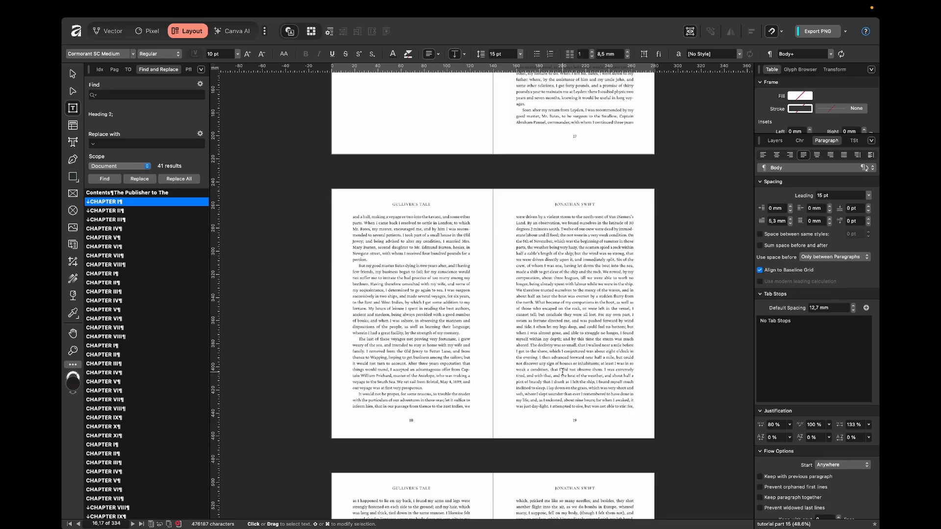